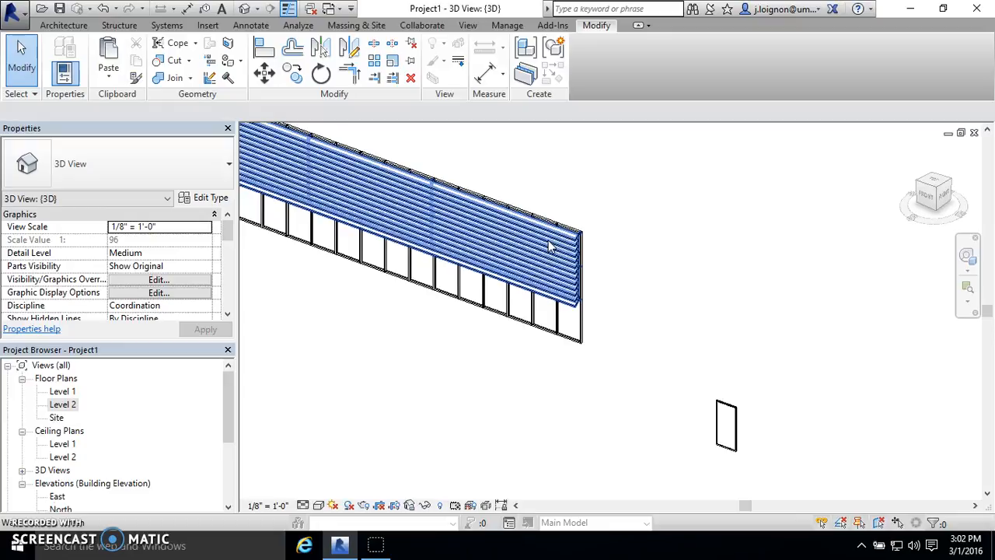
# - Open the project's Material Browser and look through the existing project materials
pyautogui.click(653, 349)
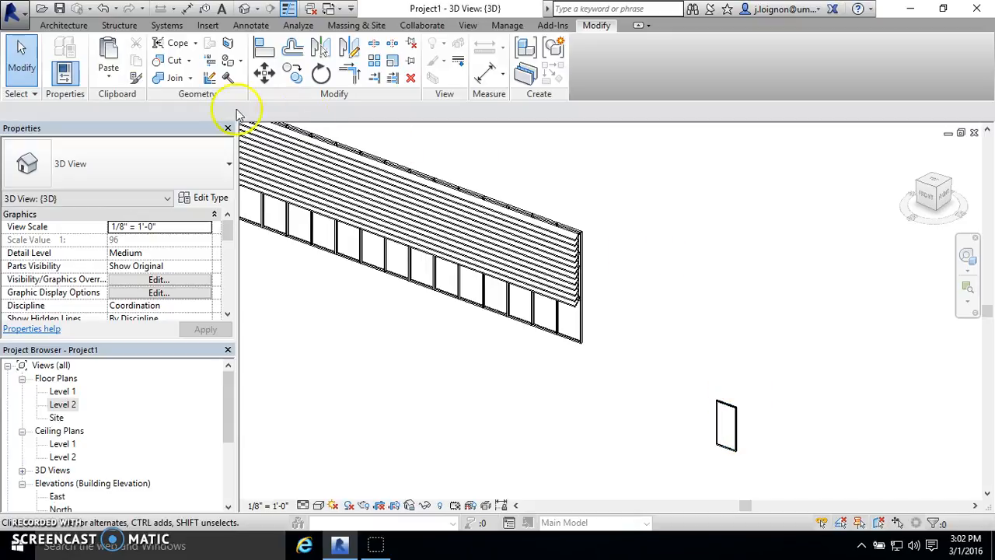
pyautogui.click(517, 28)
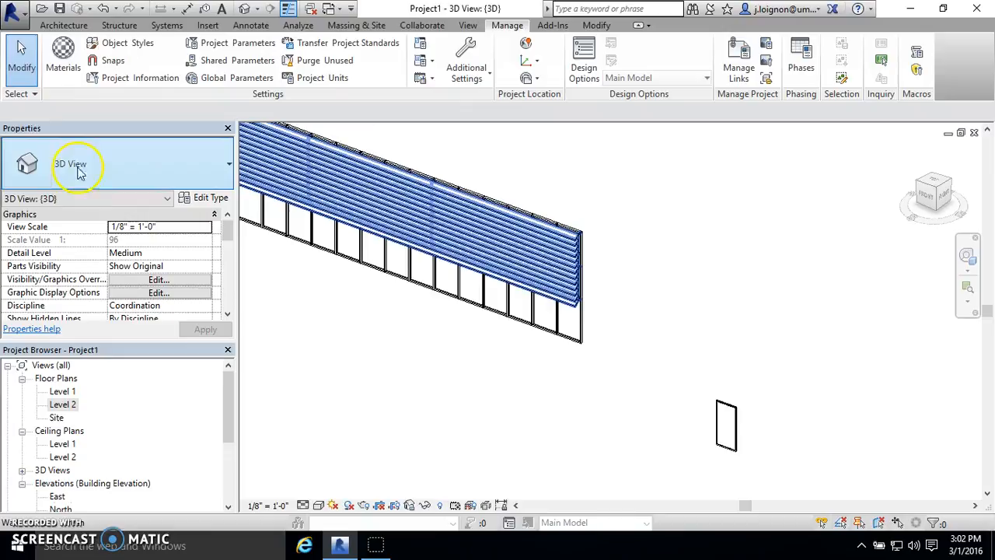
pyautogui.click(64, 68)
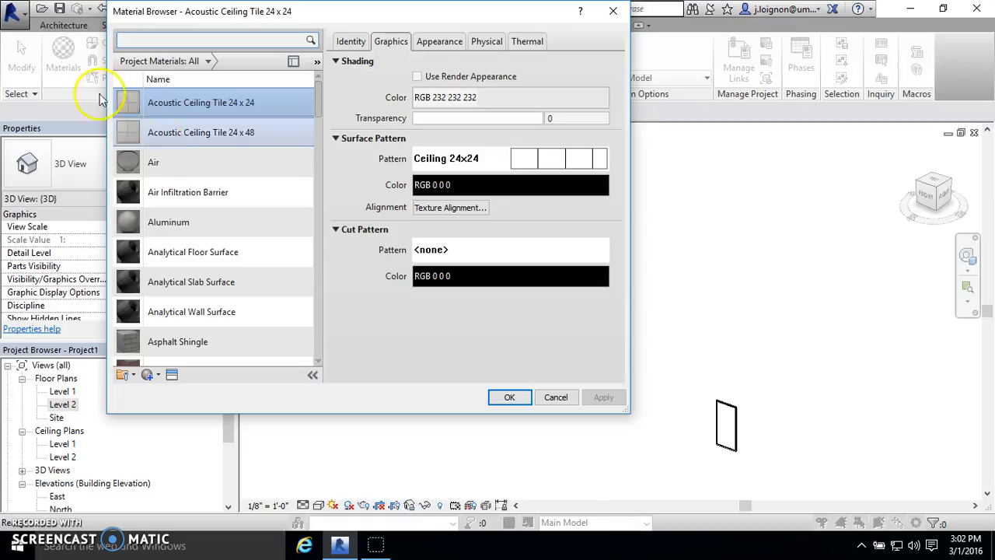
pyautogui.scroll(-5, 194, 155)
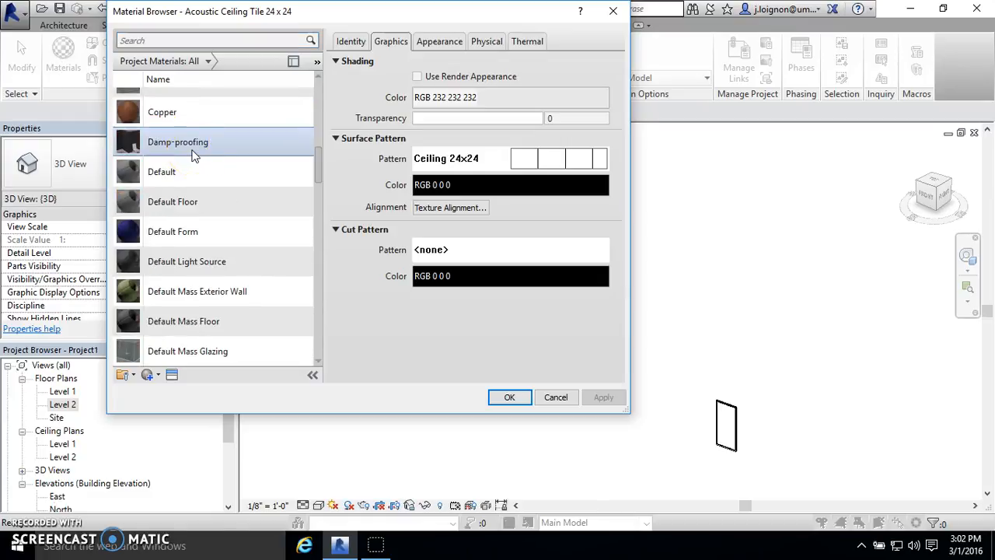
pyautogui.scroll(-20, 191, 167)
pyautogui.click(193, 325)
pyautogui.scroll(20, 193, 325)
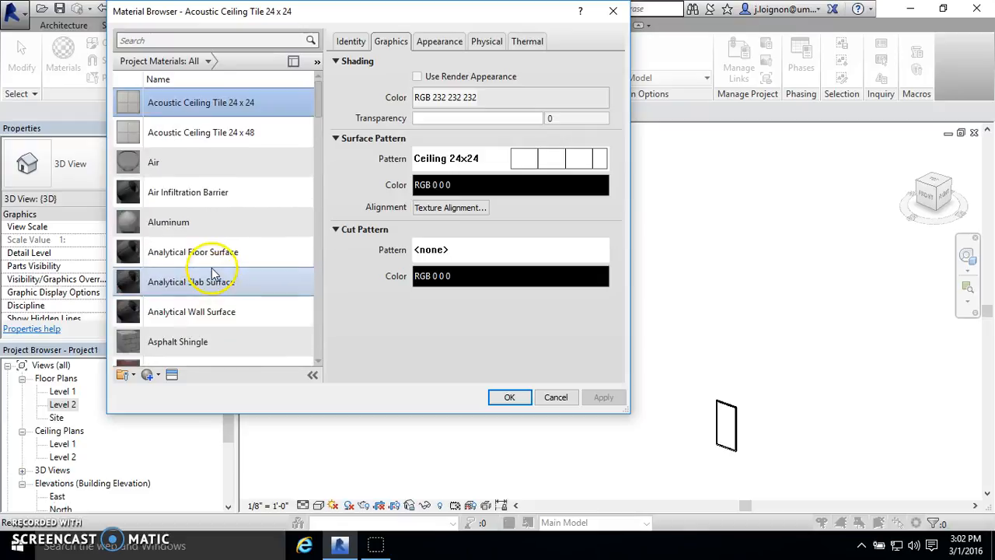
pyautogui.scroll(-20, 234, 194)
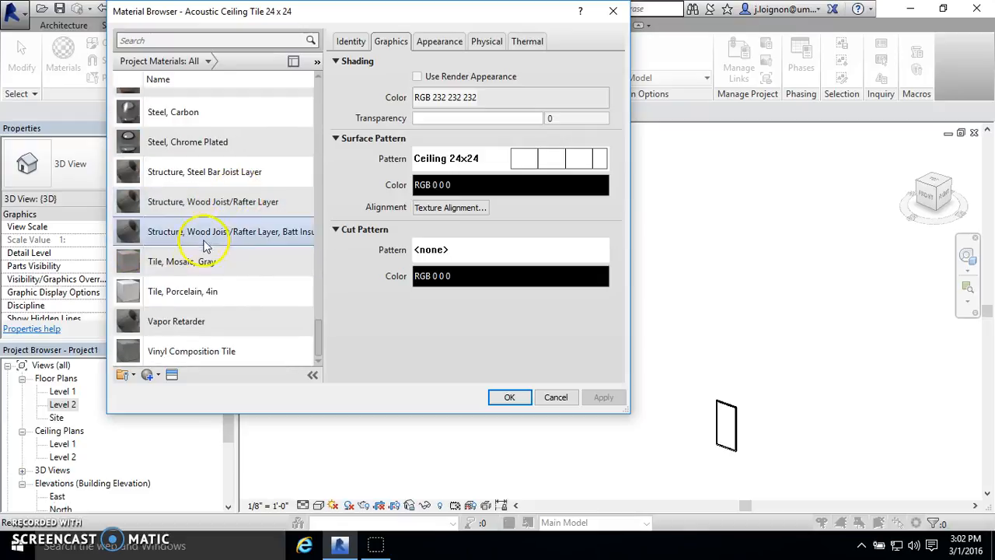
# - Create a new project material and rename it Wood Screen
pyautogui.click(158, 377)
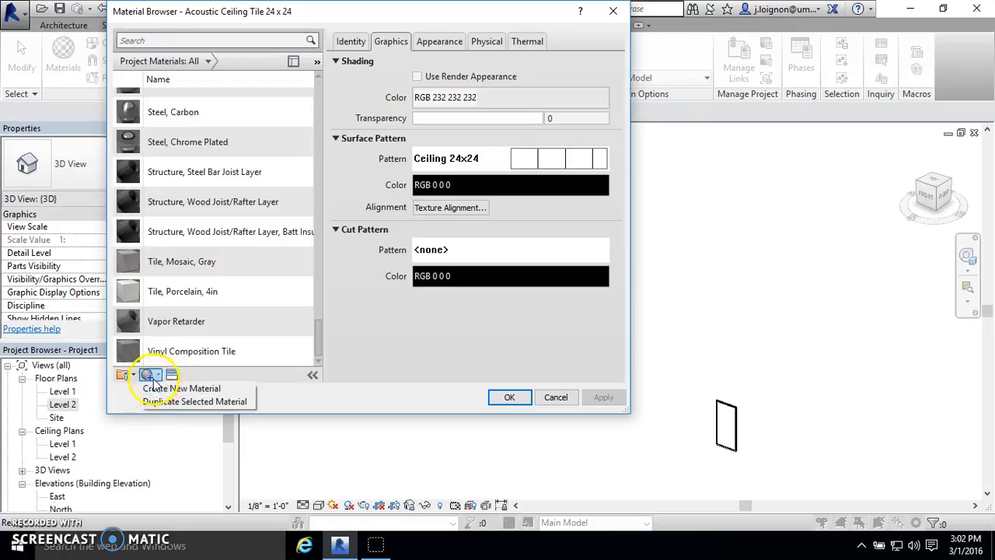
pyautogui.click(167, 388)
pyautogui.rightClick(184, 214)
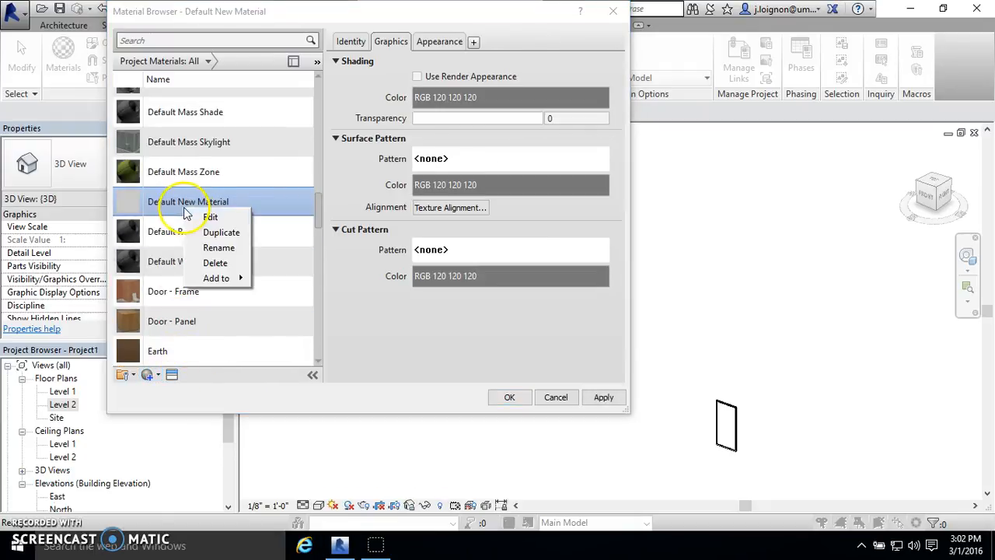
pyautogui.click(220, 247)
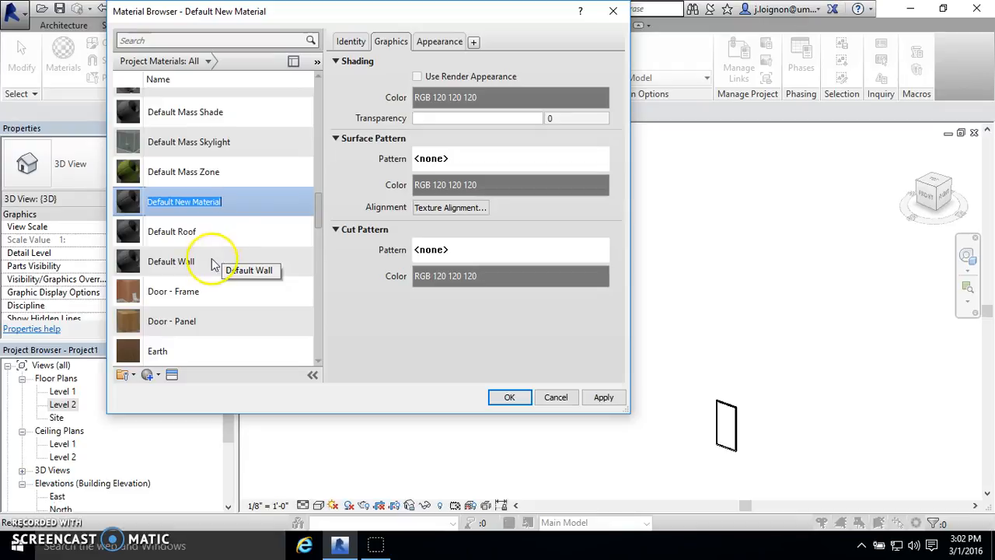
pyautogui.moveTo(217, 20); pyautogui.dragTo(603, 79)
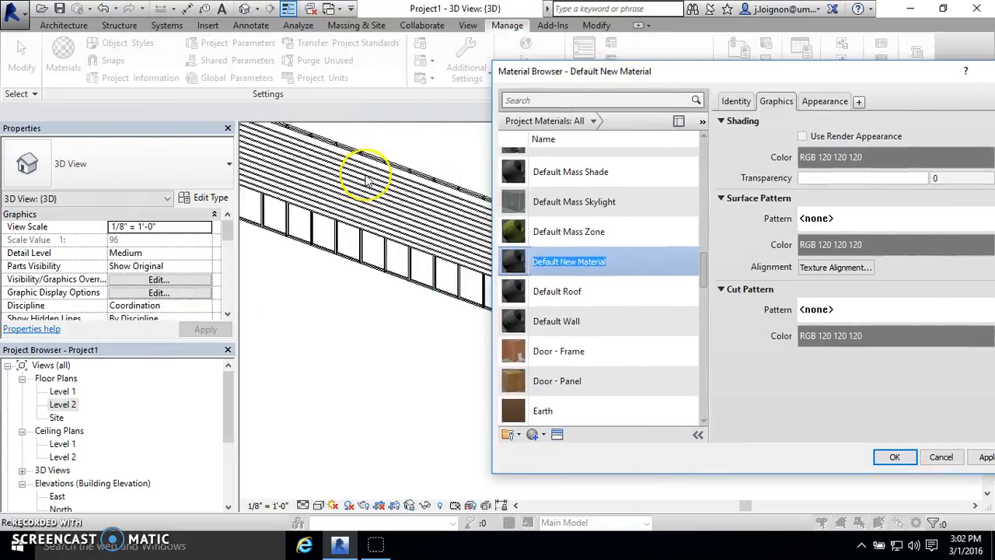
pyautogui.moveTo(673, 70); pyautogui.dragTo(212, 16)
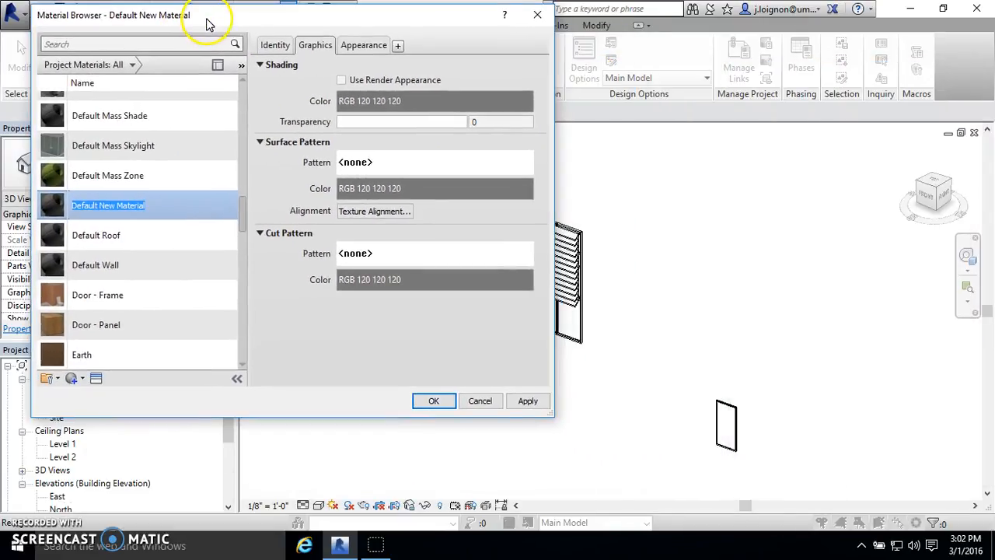
pyautogui.write('Wood Screen')
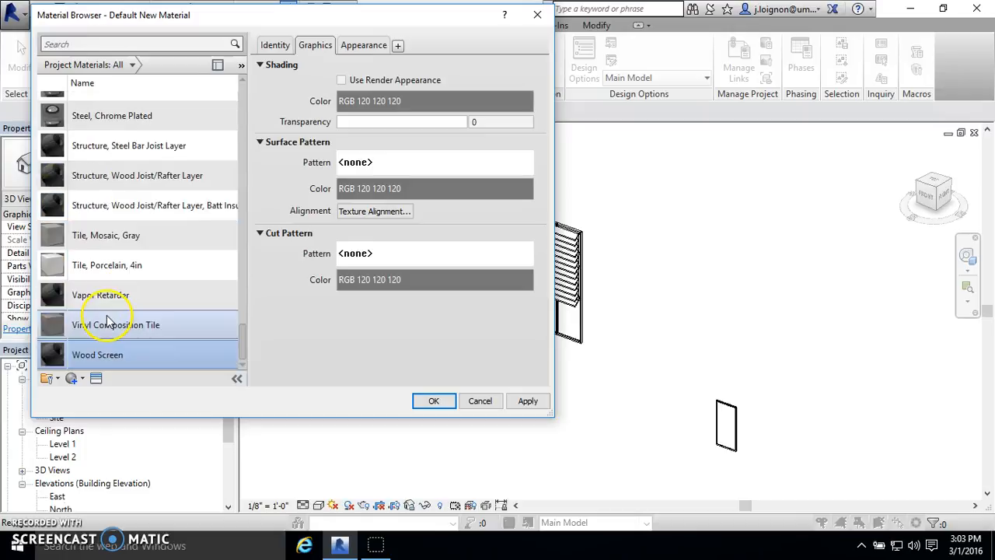
# - Open the Asset Browser to replace the appearance asset of the Wood Screen material
pyautogui.scroll(3, 94, 268)
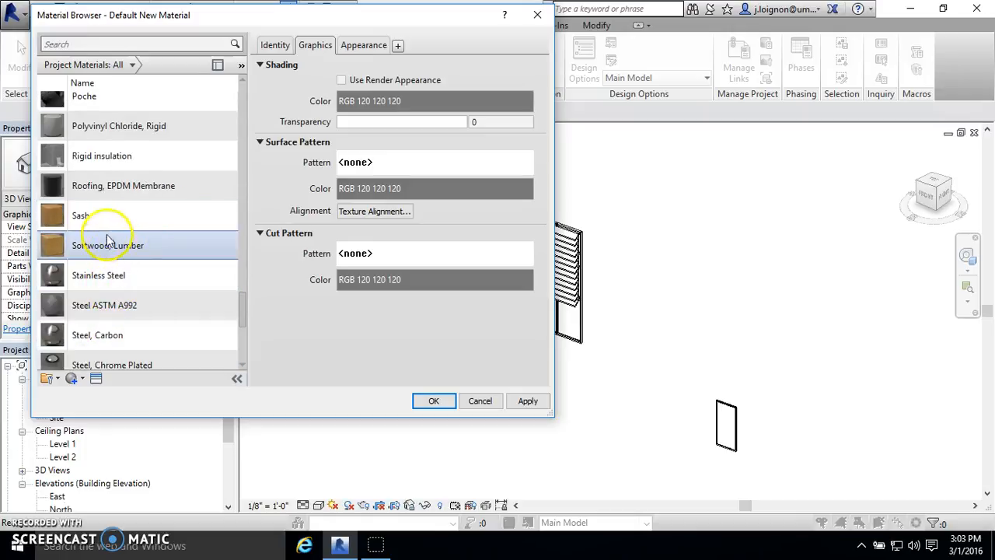
pyautogui.scroll(8, 129, 230)
pyautogui.scroll(-9, 131, 210)
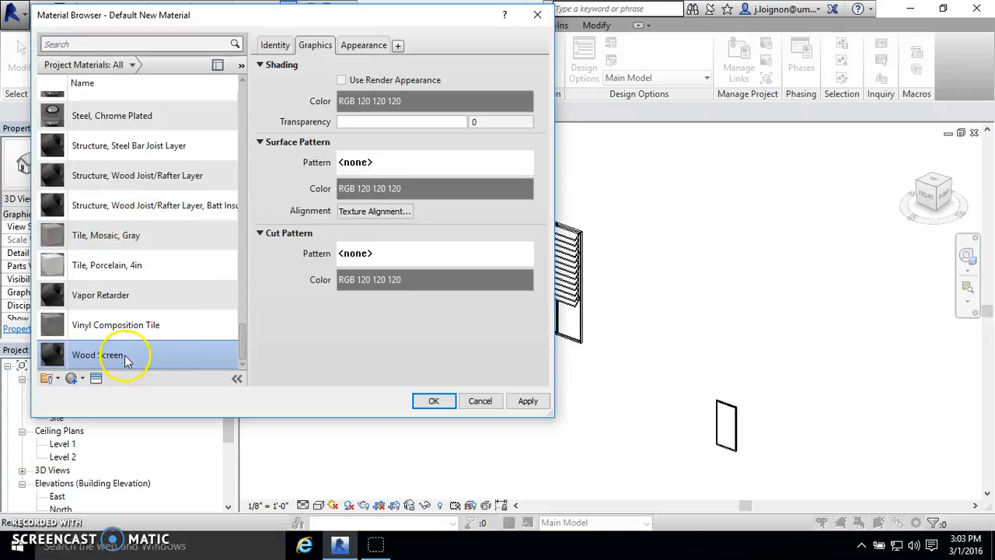
pyautogui.click(364, 48)
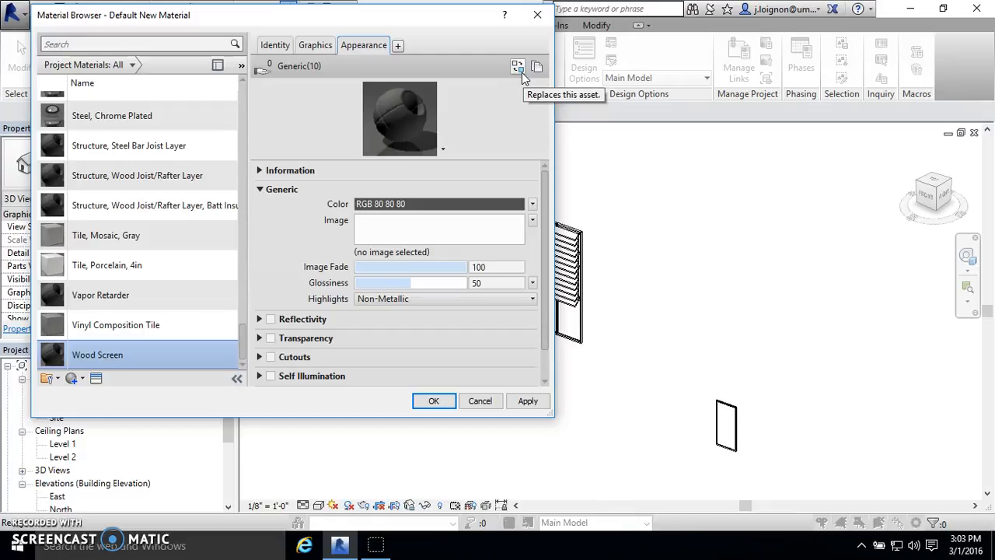
pyautogui.click(518, 68)
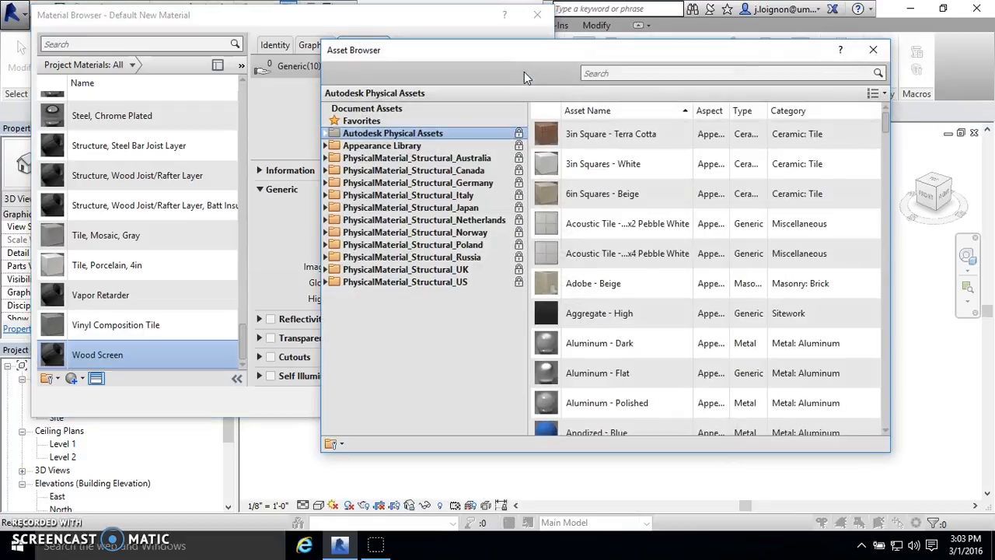
# - Examine the assets offered in the Autodesk Physical Assets library
pyautogui.click(389, 58)
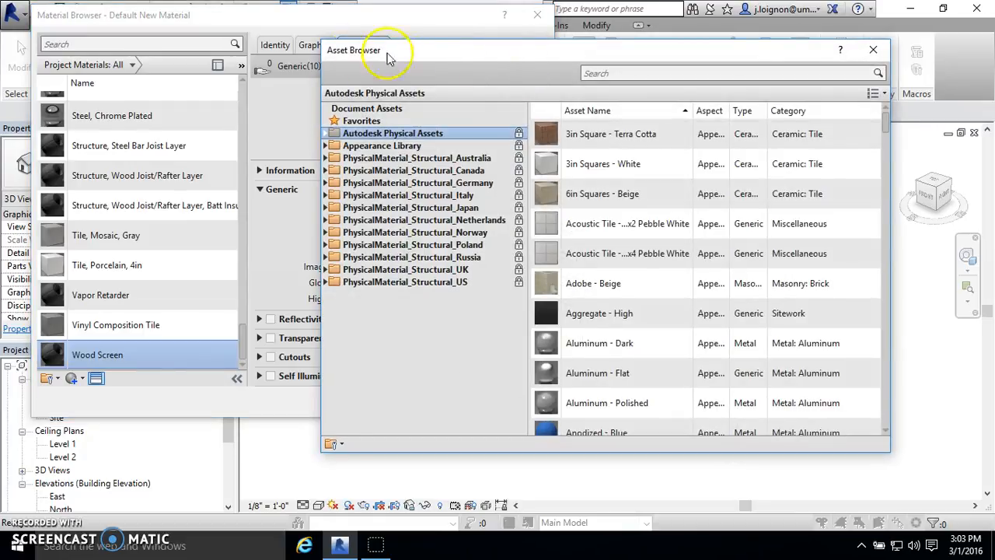
pyautogui.click(410, 145)
pyautogui.click(433, 136)
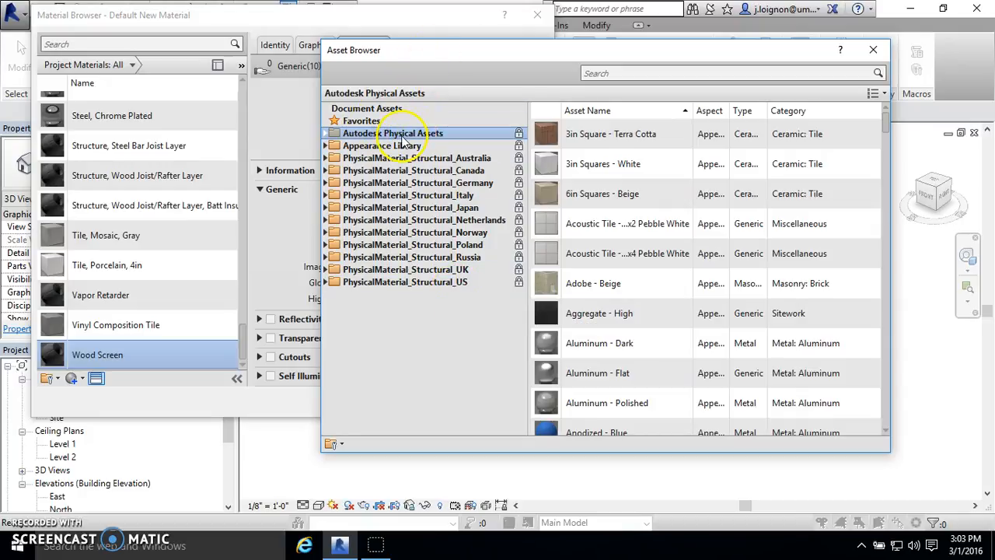
pyautogui.moveTo(442, 51); pyautogui.dragTo(474, 53)
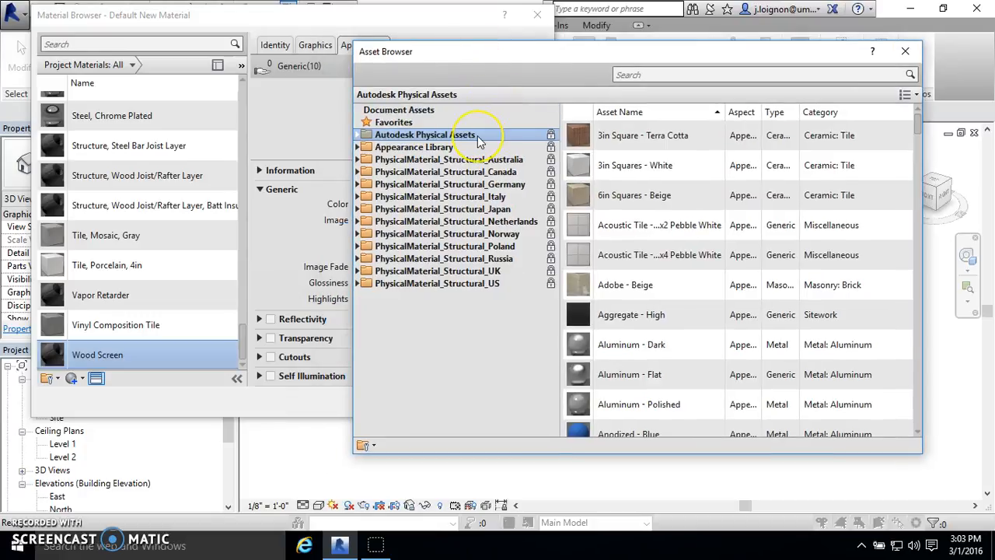
pyautogui.scroll(-2, 659, 329)
pyautogui.scroll(2, 661, 315)
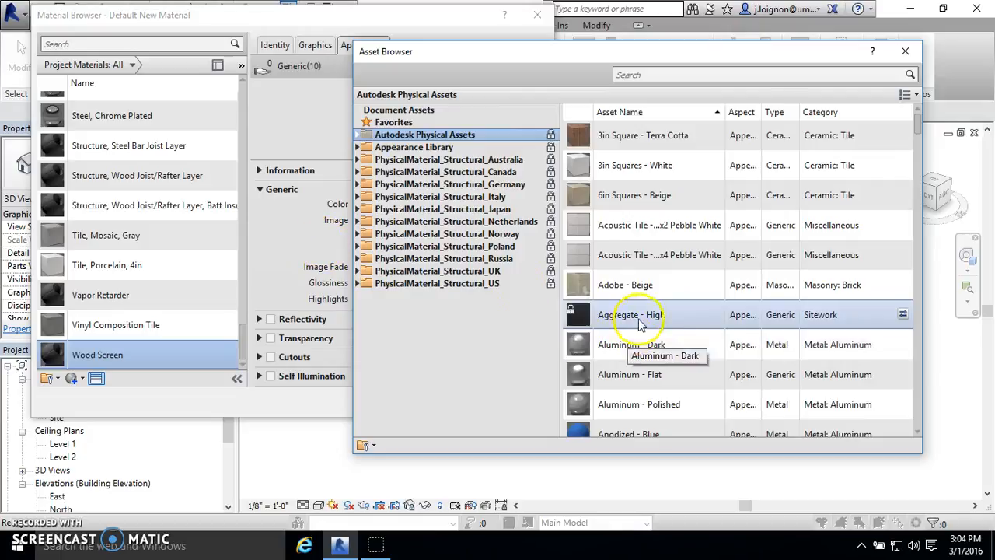
pyautogui.scroll(-4, 640, 314)
pyautogui.scroll(-6, 639, 311)
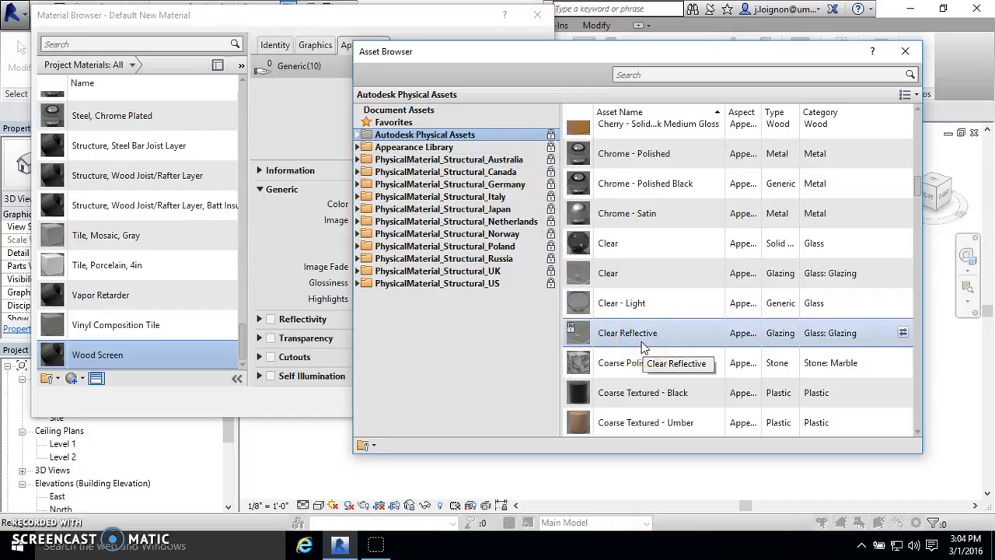
pyautogui.click(277, 290)
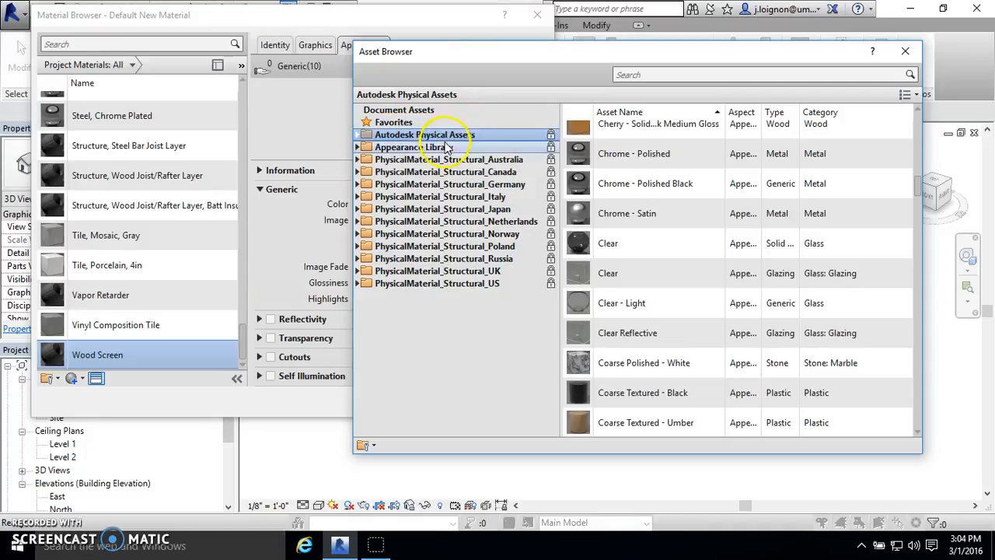
# - Expand the Appearance Library and list the assets of its Wood category
pyautogui.click(401, 148)
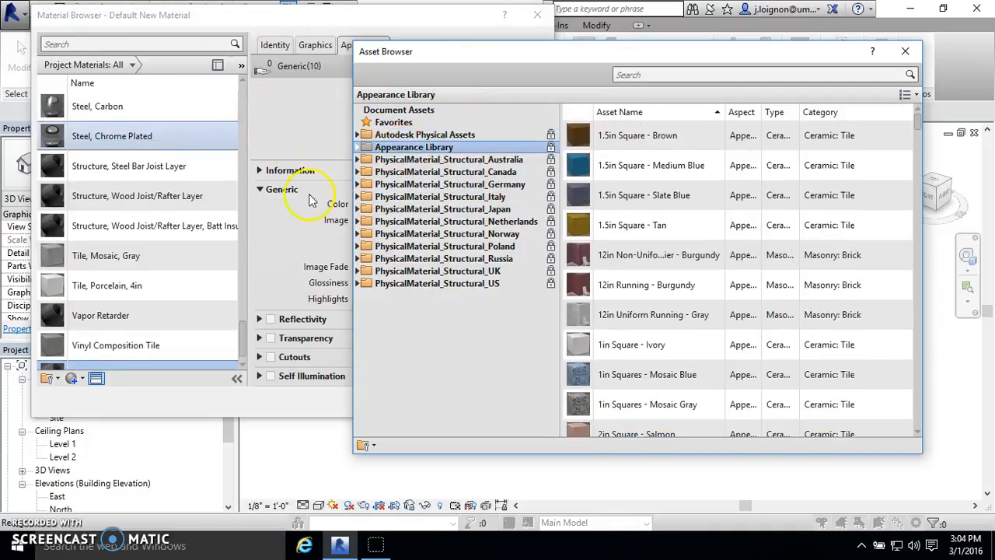
pyautogui.click(358, 147)
pyautogui.scroll(-4, 367, 198)
pyautogui.scroll(3, 401, 303)
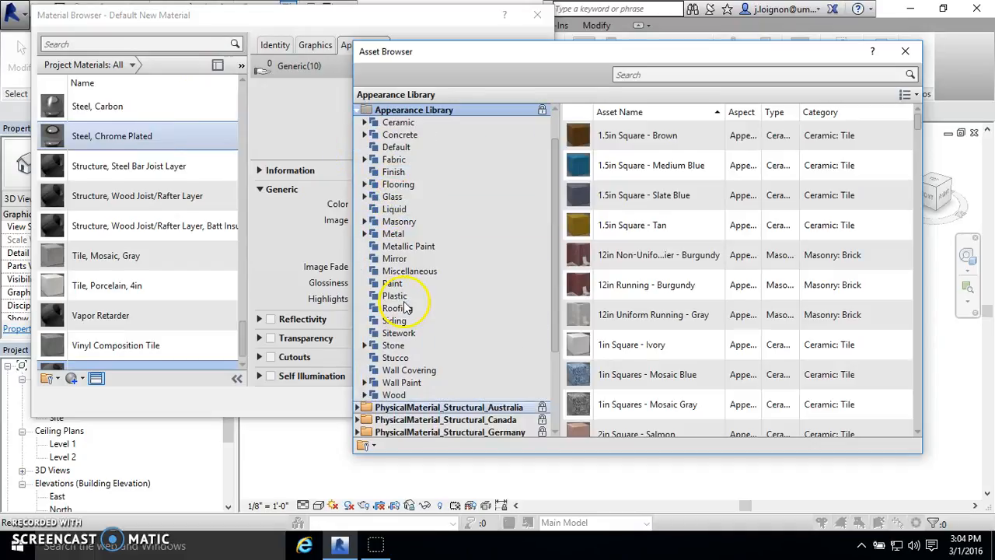
pyautogui.click(402, 395)
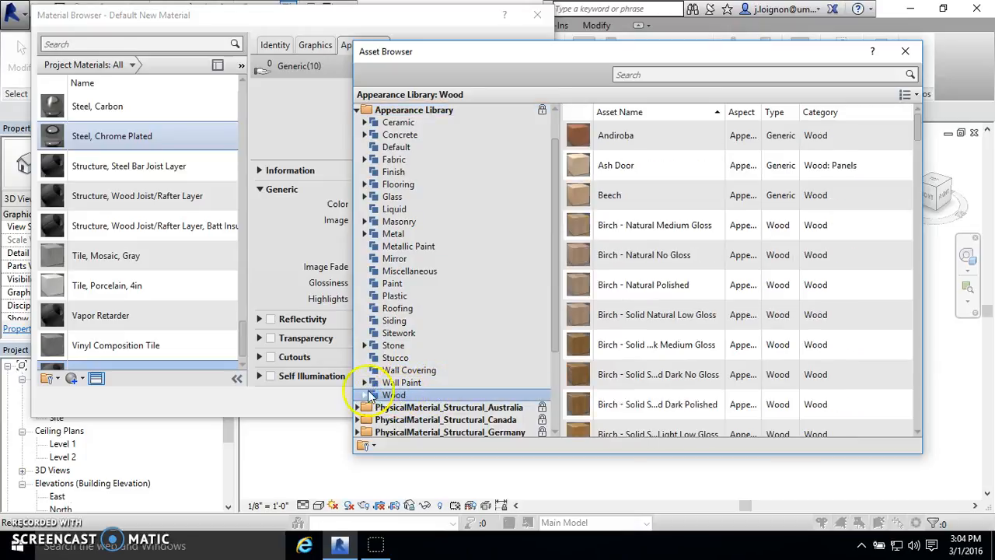
pyautogui.click(371, 396)
# - Check the Panels subcategory of Wood and the Stone subcategories, and return to the full Wood asset list
pyautogui.scroll(-1, 389, 350)
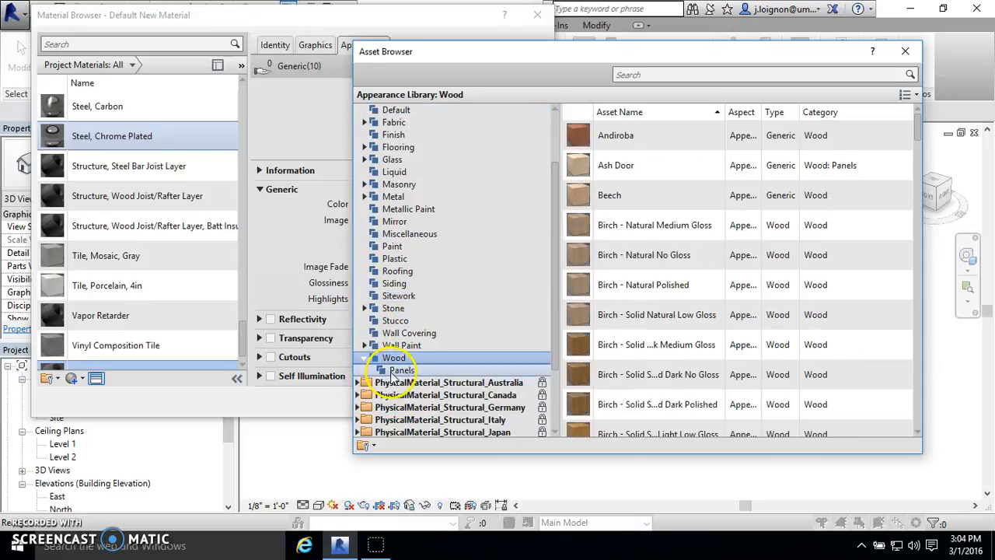
pyautogui.click(399, 371)
pyautogui.click(394, 358)
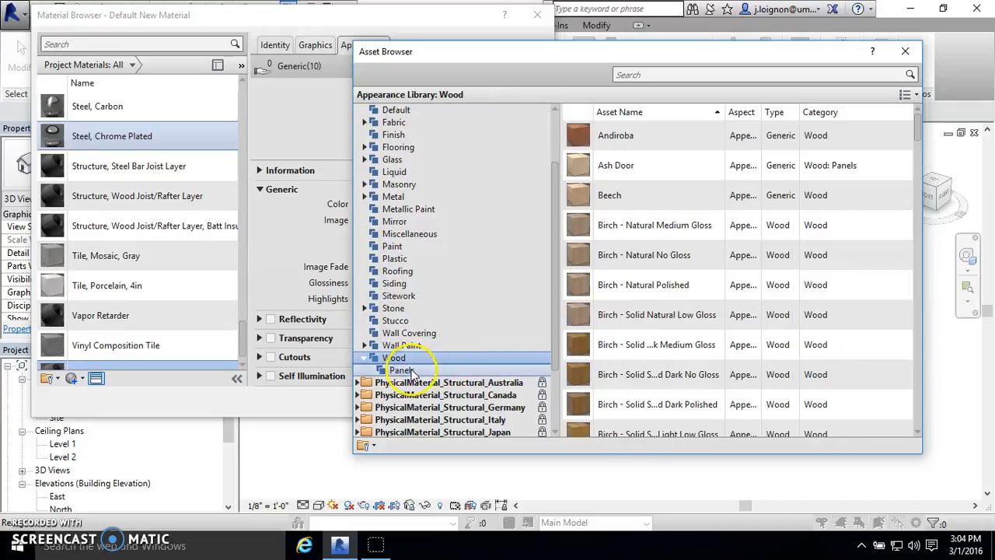
pyautogui.click(410, 371)
pyautogui.click(365, 309)
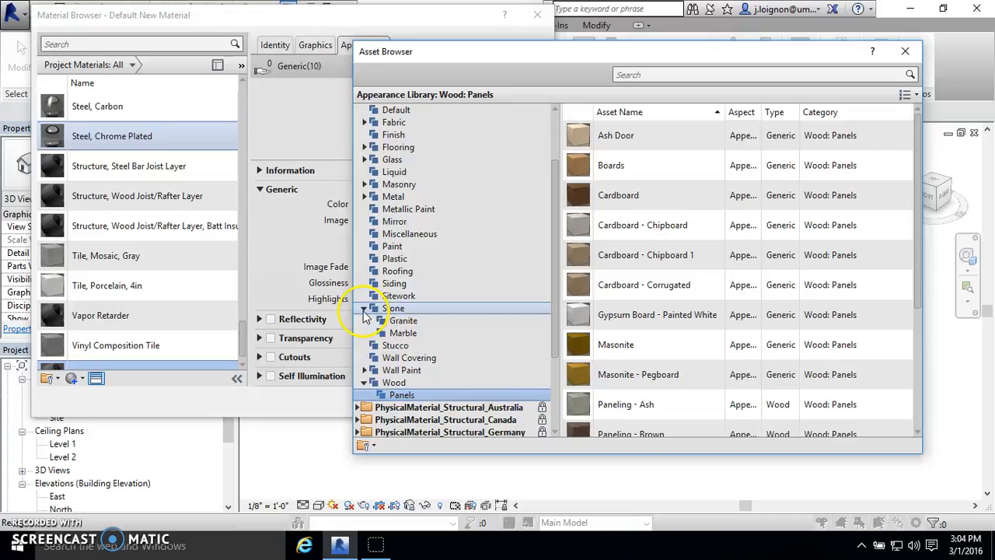
pyautogui.click(365, 308)
pyautogui.click(393, 358)
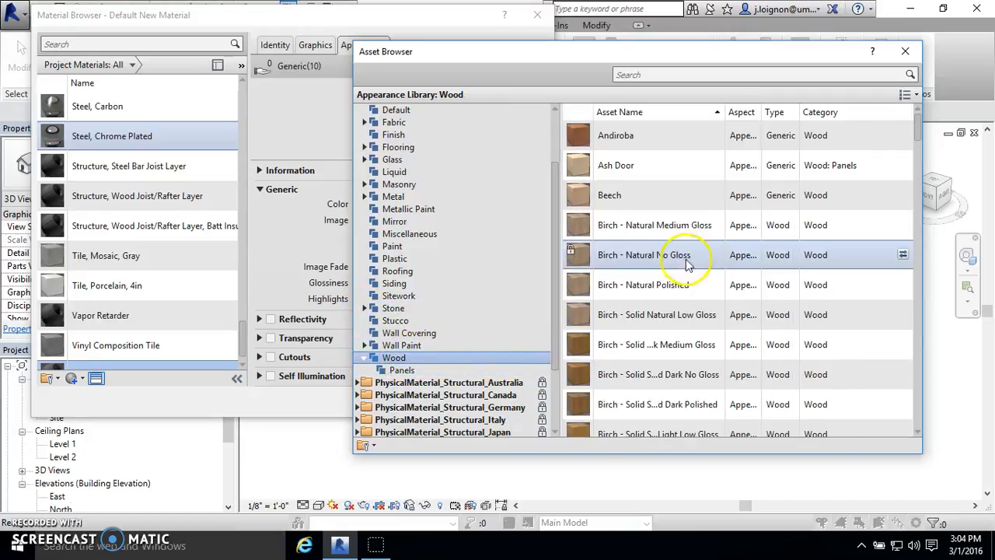
# - Look through the Wood assets of the Appearance Library, from Birch to Teak, for a finish that suits the screen
pyautogui.scroll(-12, 684, 272)
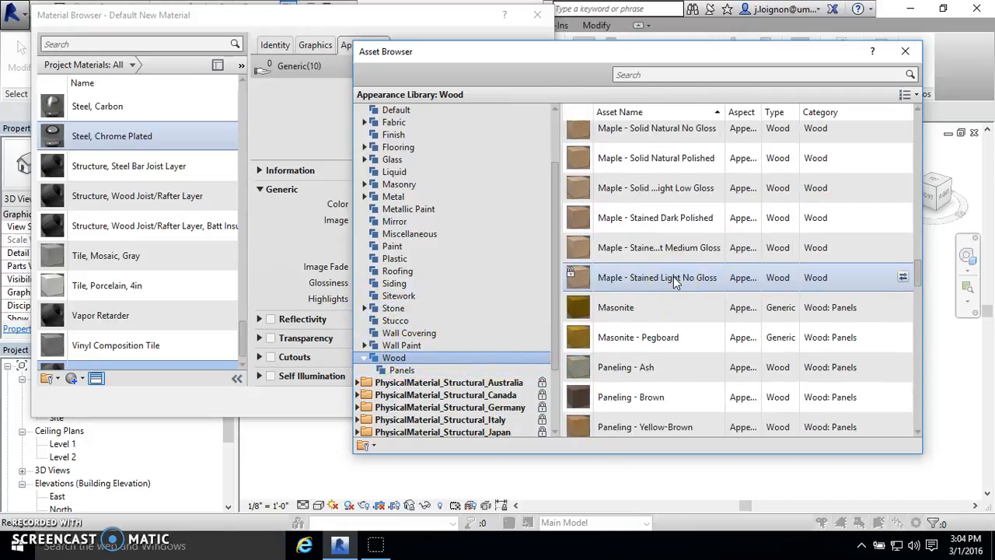
pyautogui.scroll(-2, 675, 281)
pyautogui.scroll(4, 662, 325)
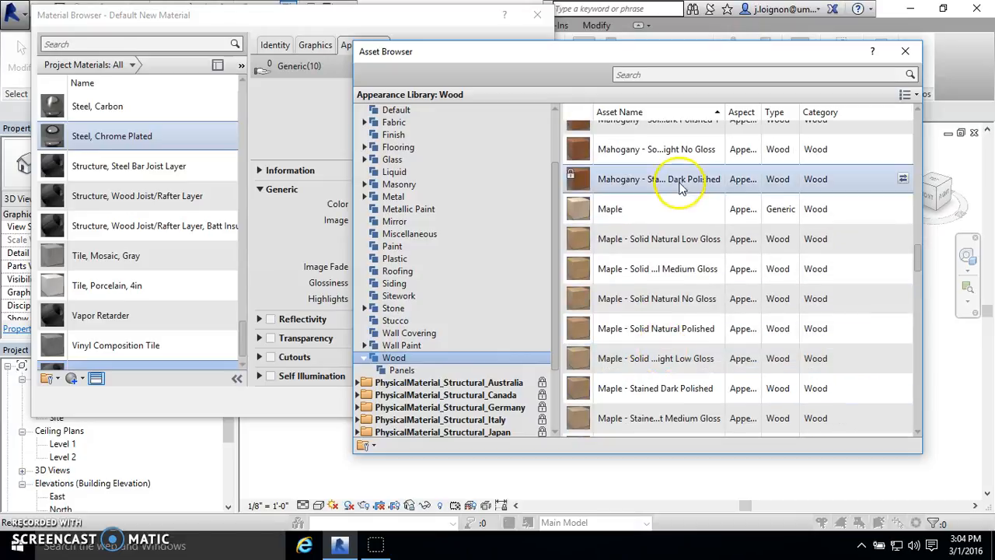
pyautogui.scroll(-8, 657, 233)
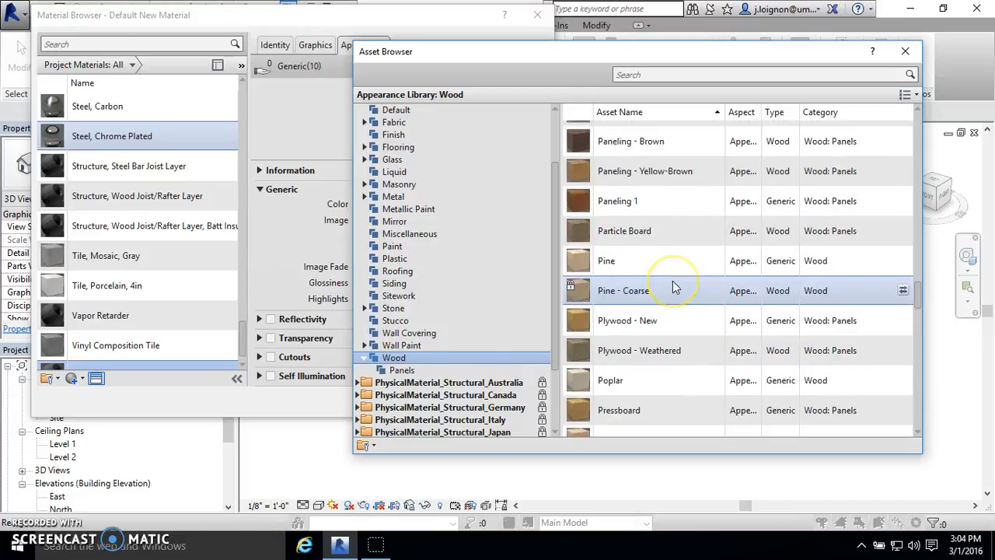
pyautogui.click(635, 280)
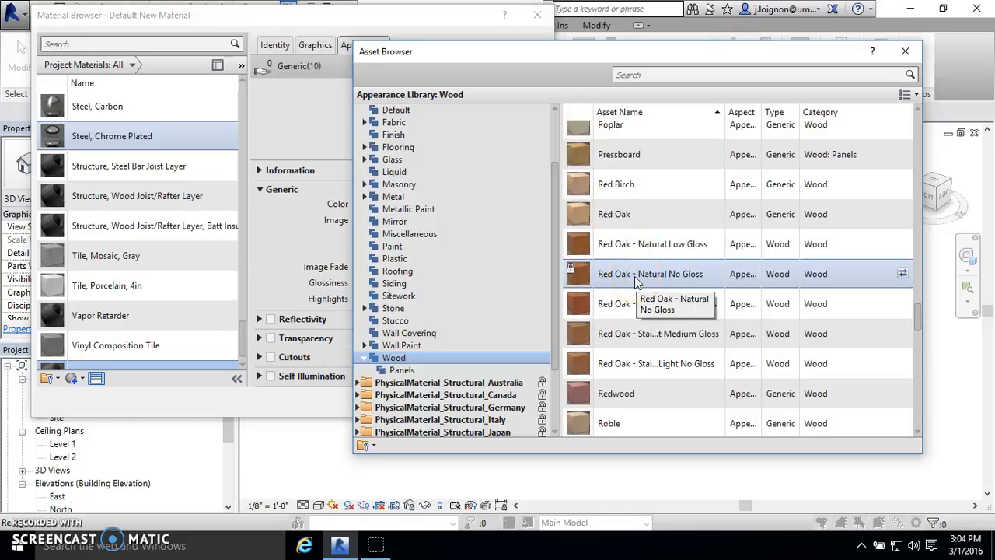
pyautogui.scroll(15, 634, 276)
pyautogui.scroll(-10, 634, 276)
pyautogui.click(678, 251)
pyautogui.scroll(5, 676, 259)
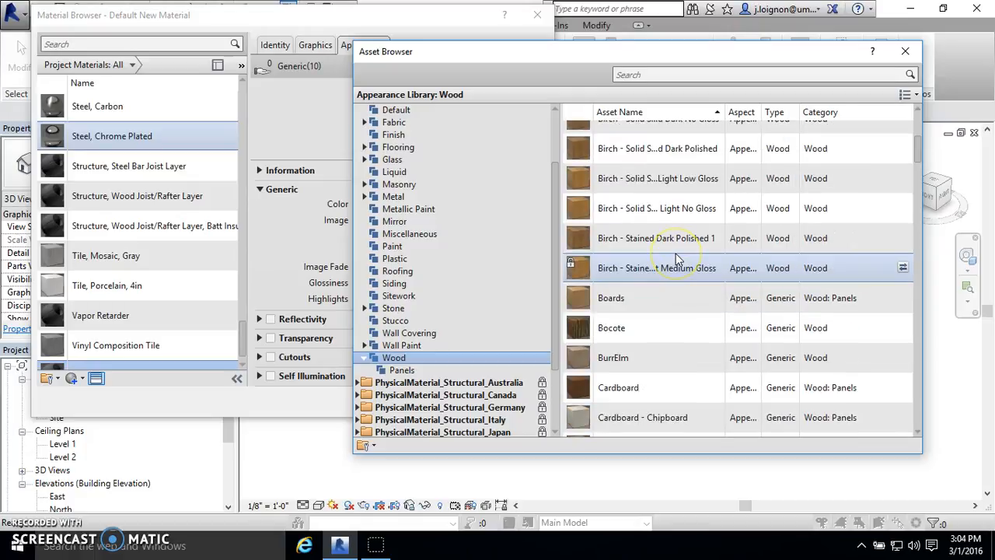
pyautogui.scroll(3, 676, 254)
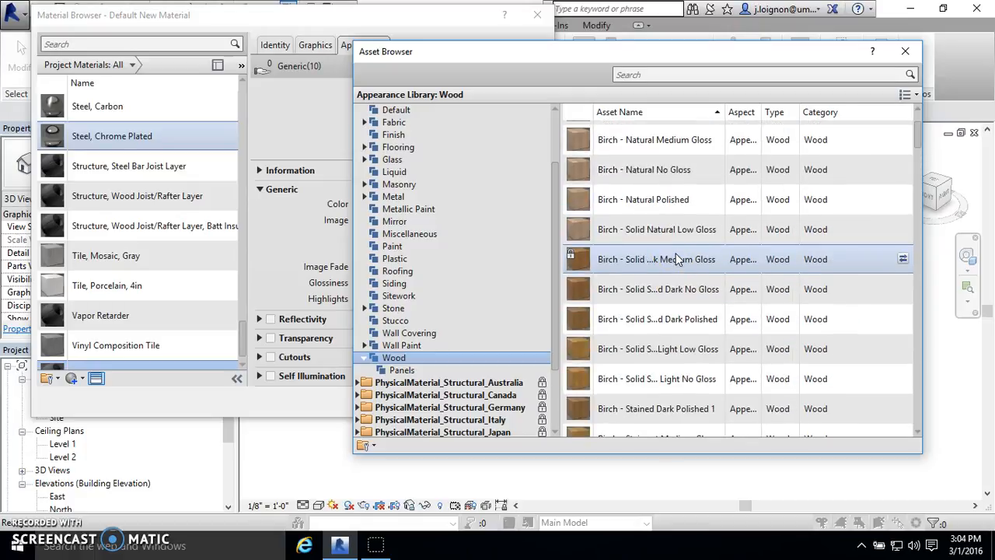
pyautogui.click(667, 225)
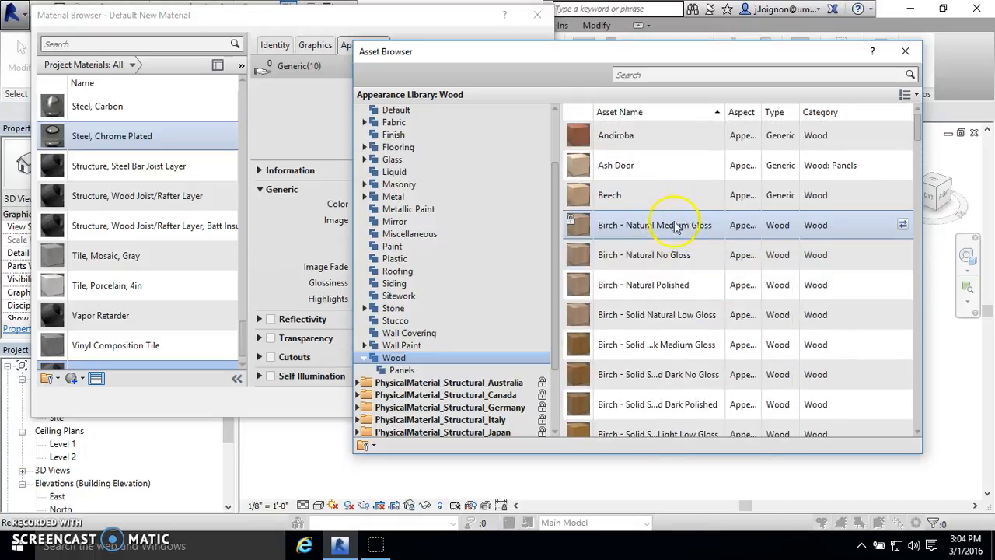
pyautogui.scroll(-10, 675, 226)
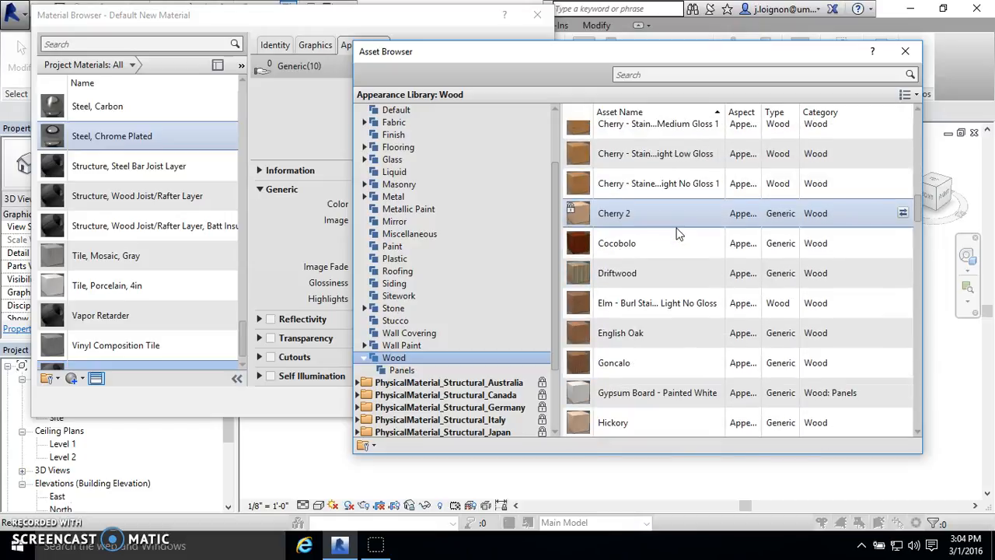
pyautogui.click(684, 284)
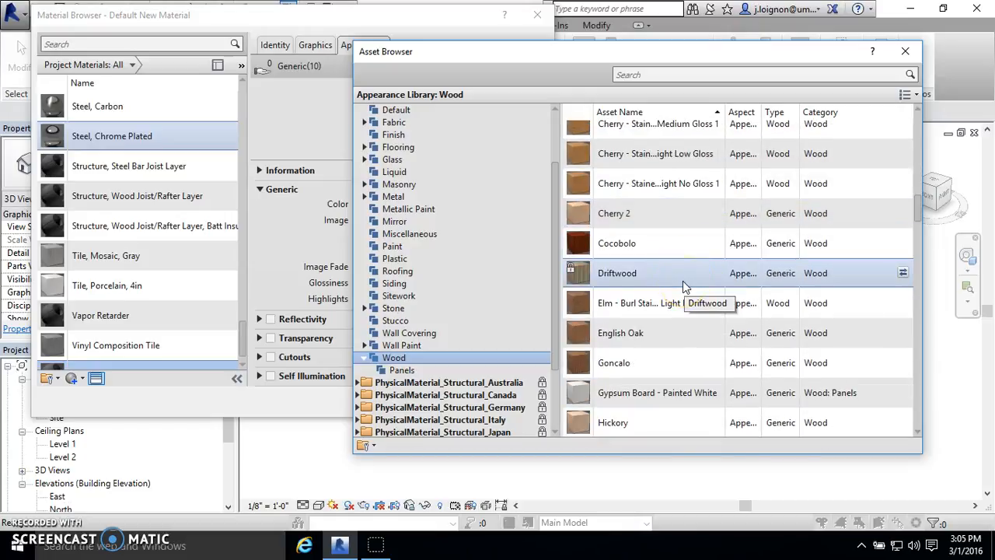
pyautogui.scroll(-15, 683, 280)
pyautogui.click(670, 291)
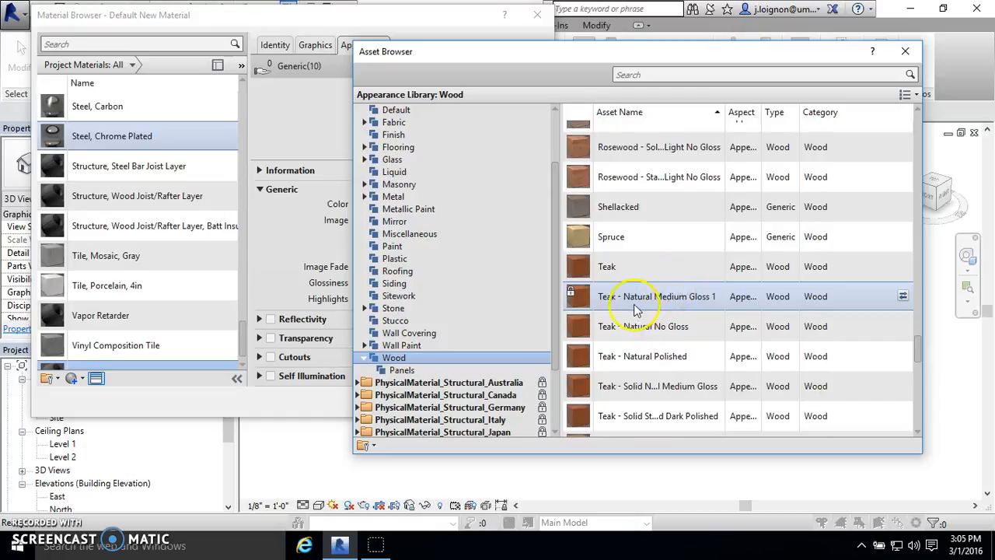
# - Replace the Wood Screen material's appearance with Red Oak - Natural Low Gloss and accept the material changes
pyautogui.scroll(10, 636, 309)
pyautogui.doubleClick(676, 306)
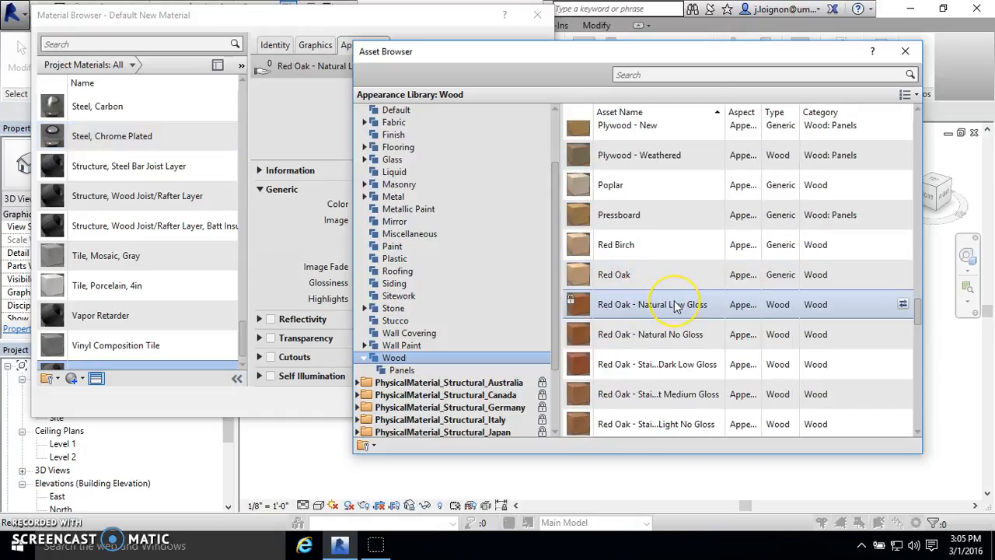
pyautogui.click(904, 53)
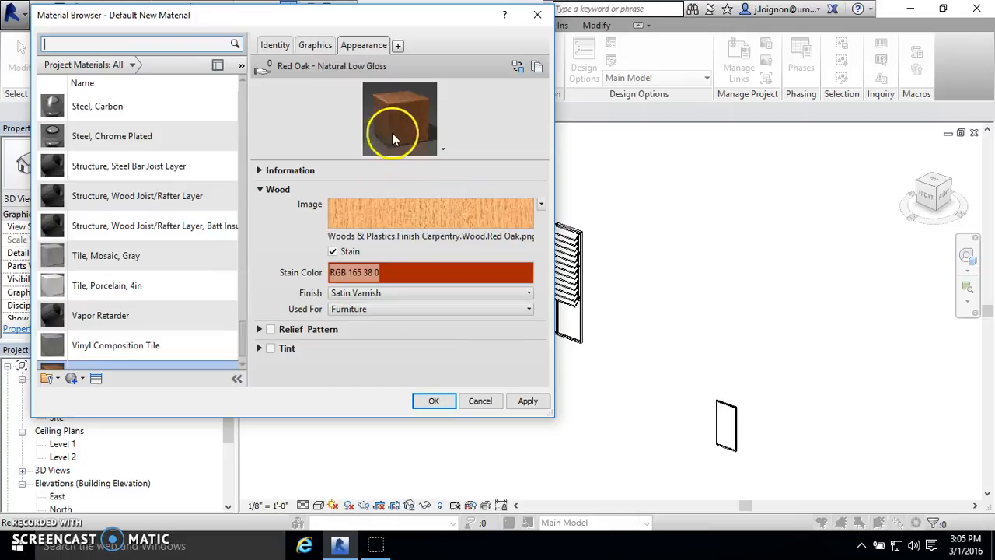
pyautogui.click(429, 399)
pyautogui.scroll(2, 608, 245)
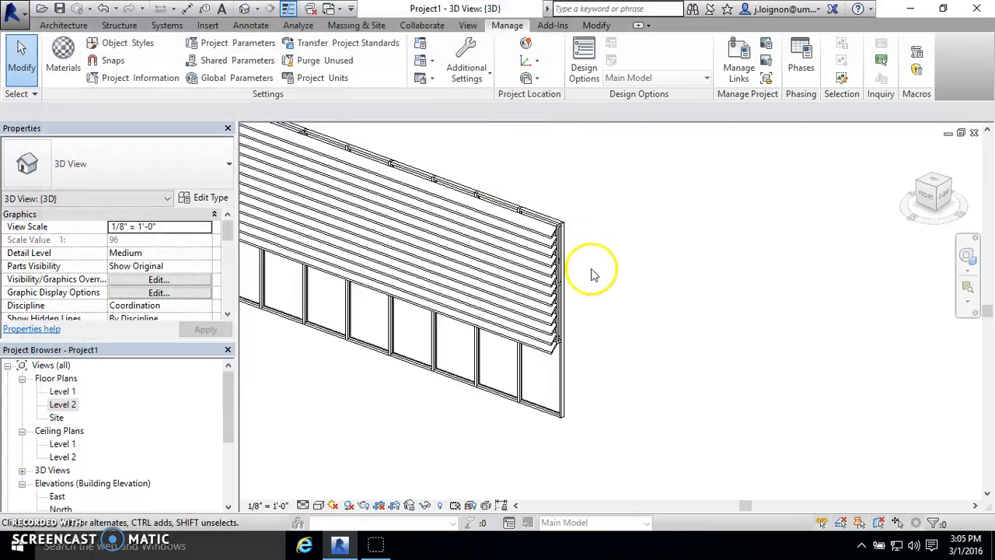
pyautogui.click(529, 245)
pyautogui.click(636, 230)
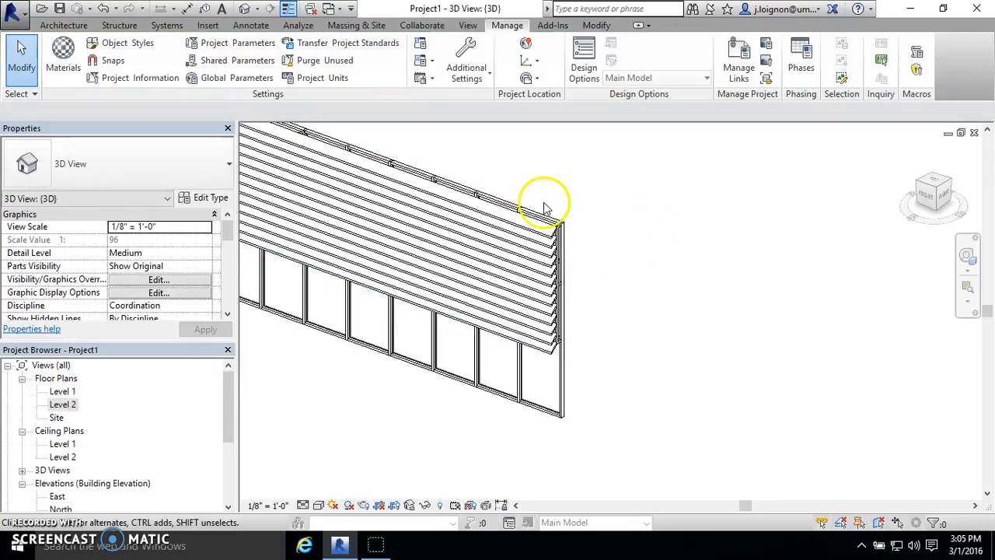
pyautogui.click(605, 26)
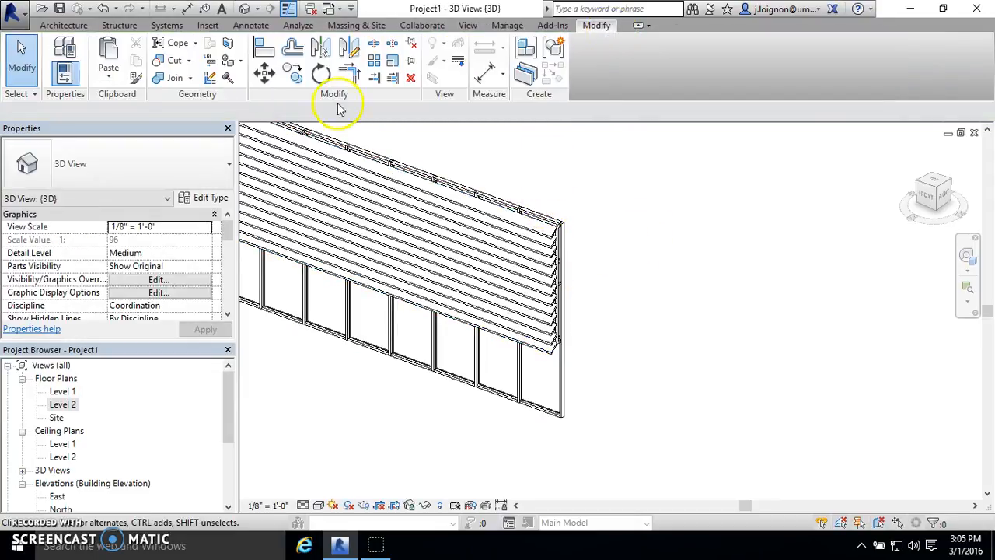
pyautogui.click(228, 63)
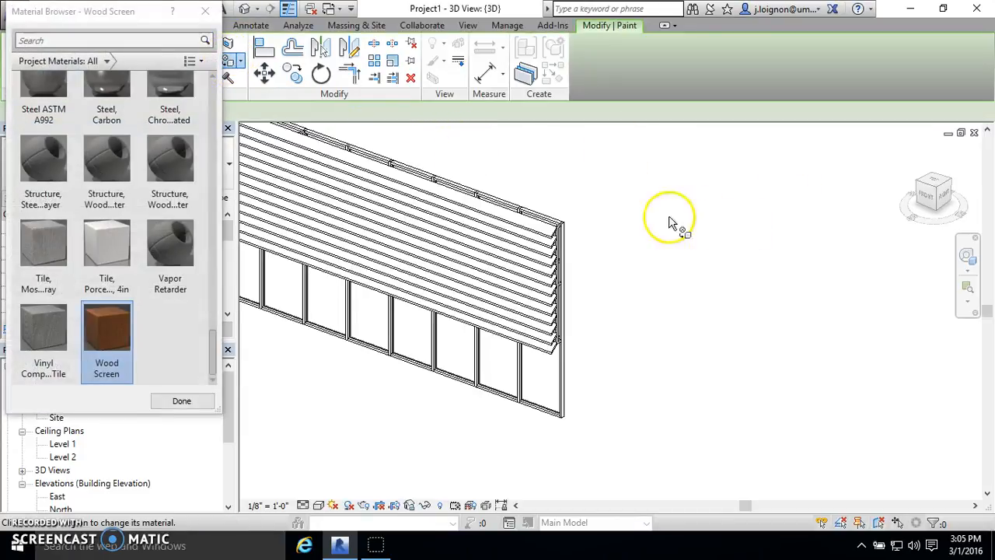
pyautogui.scroll(2, 568, 406)
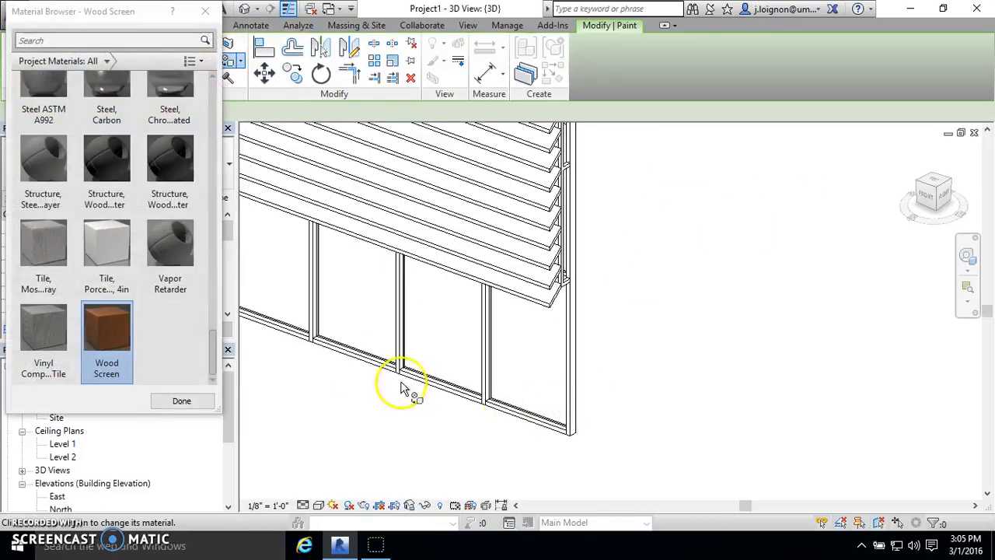
pyautogui.scroll(2, 492, 410)
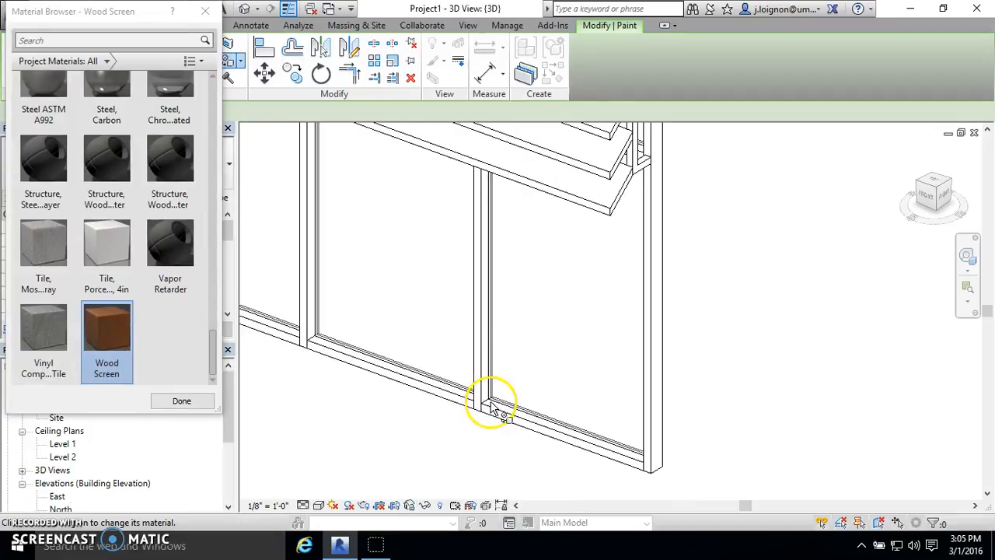
pyautogui.scroll(-3, 545, 411)
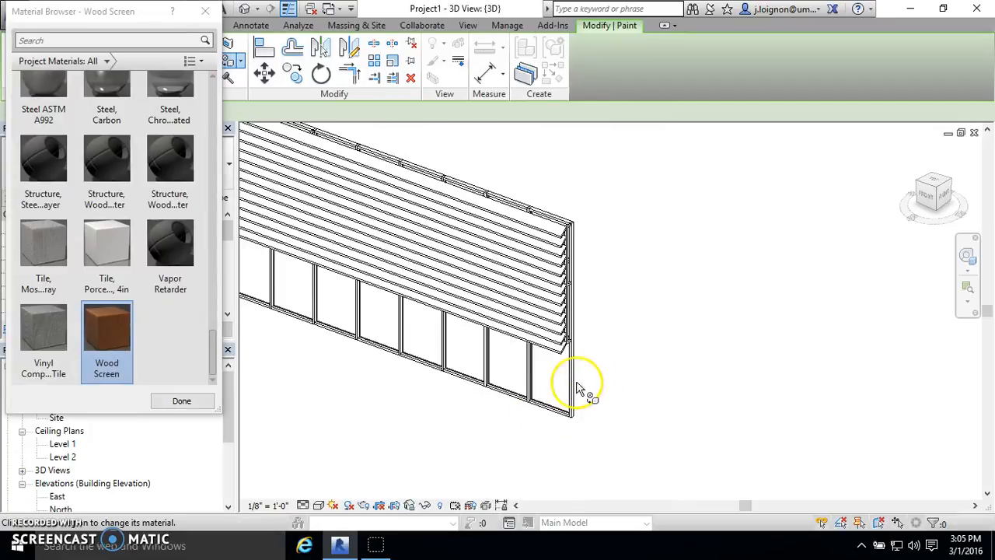
pyautogui.scroll(4, 571, 272)
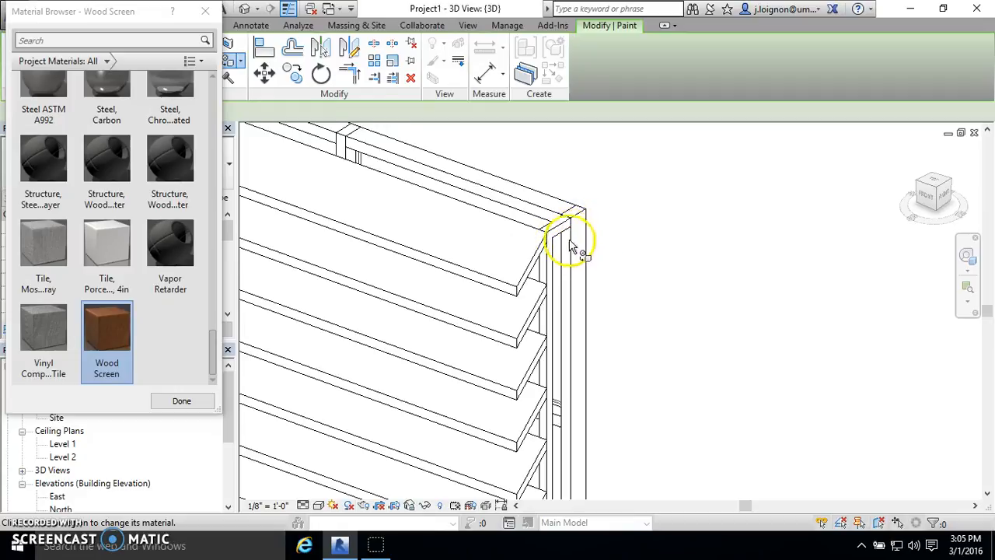
pyautogui.scroll(-5, 573, 242)
pyautogui.scroll(4, 683, 393)
pyautogui.scroll(-4, 658, 333)
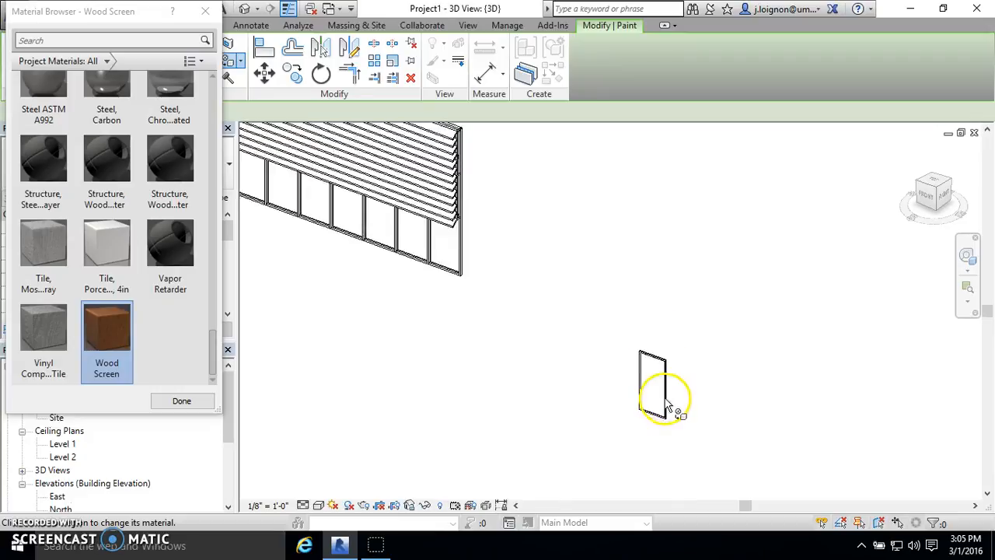
pyautogui.scroll(-1, 667, 406)
pyautogui.click(205, 11)
# - Open the in-place louver screen wall for editing in the 3D view
pyautogui.click(457, 198)
pyautogui.click(457, 198)
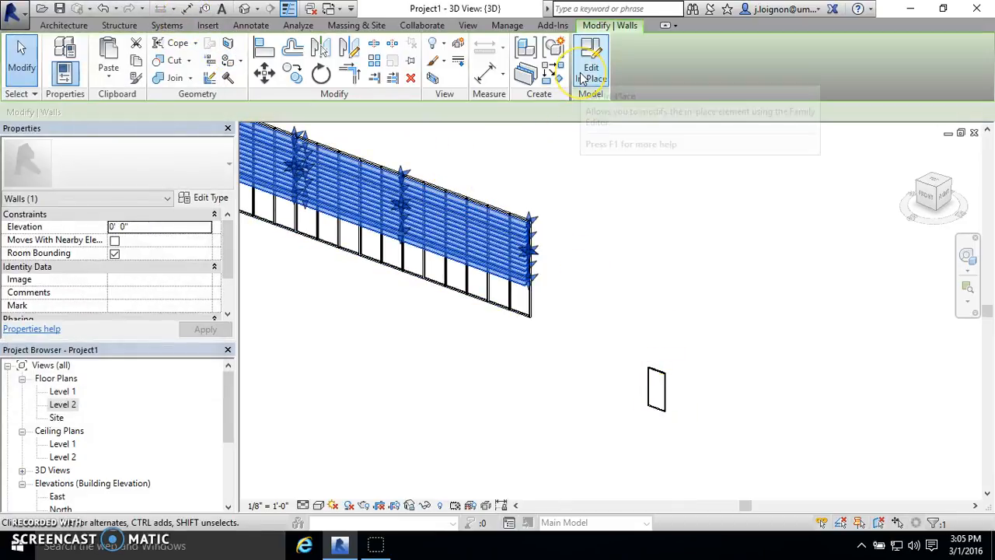
pyautogui.click(582, 79)
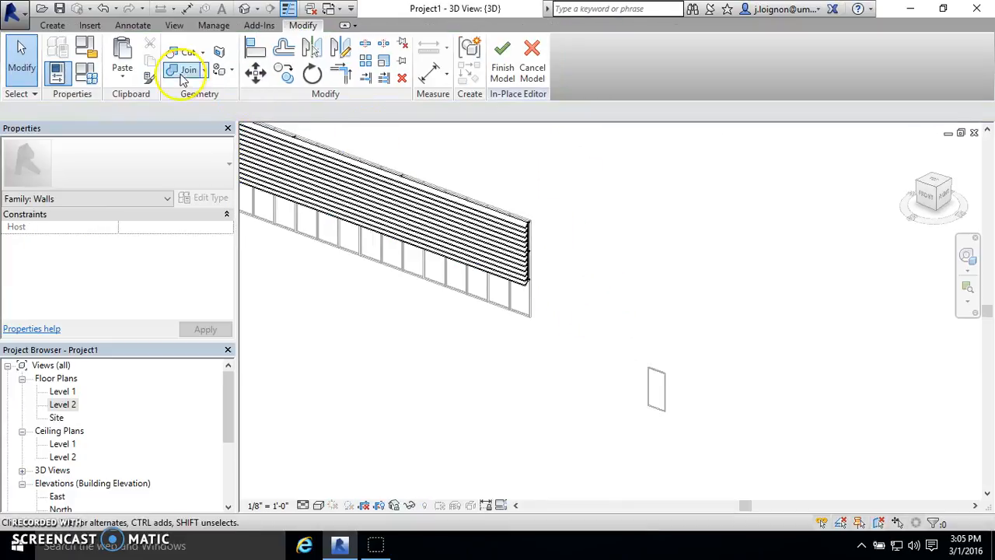
pyautogui.click(218, 70)
pyautogui.scroll(3, 534, 225)
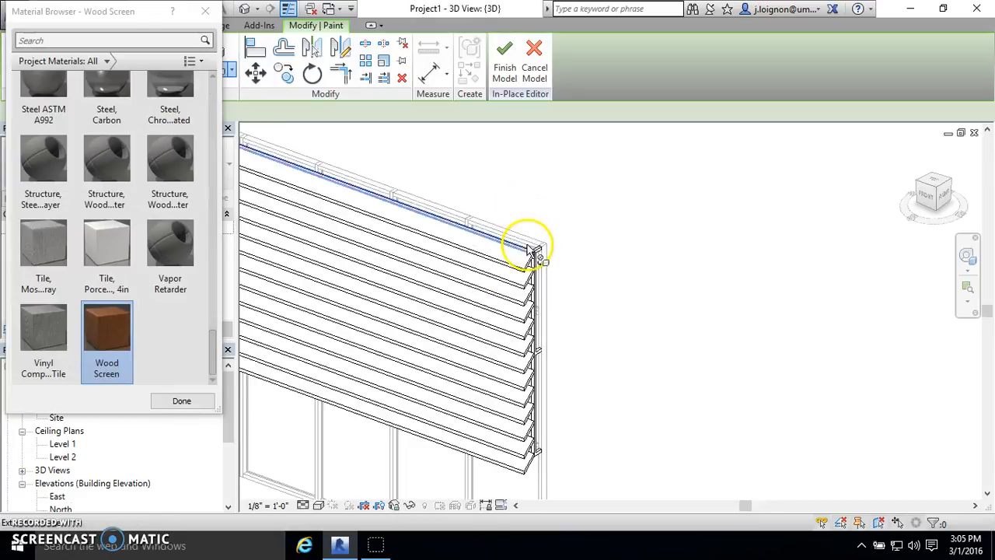
pyautogui.scroll(2, 533, 250)
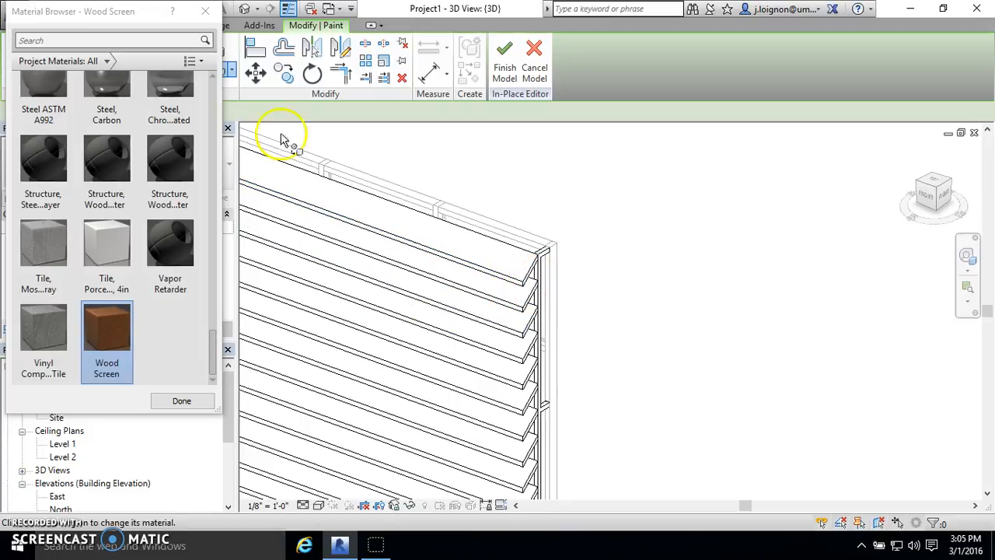
pyautogui.click(206, 12)
pyautogui.scroll(-3, 485, 237)
pyautogui.scroll(4, 585, 230)
pyautogui.scroll(5, 469, 265)
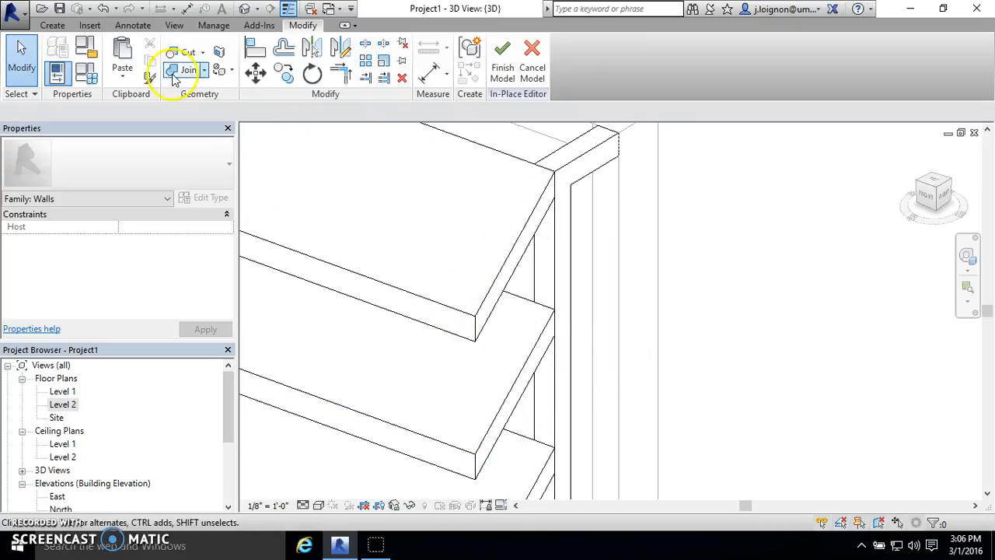
pyautogui.click(219, 69)
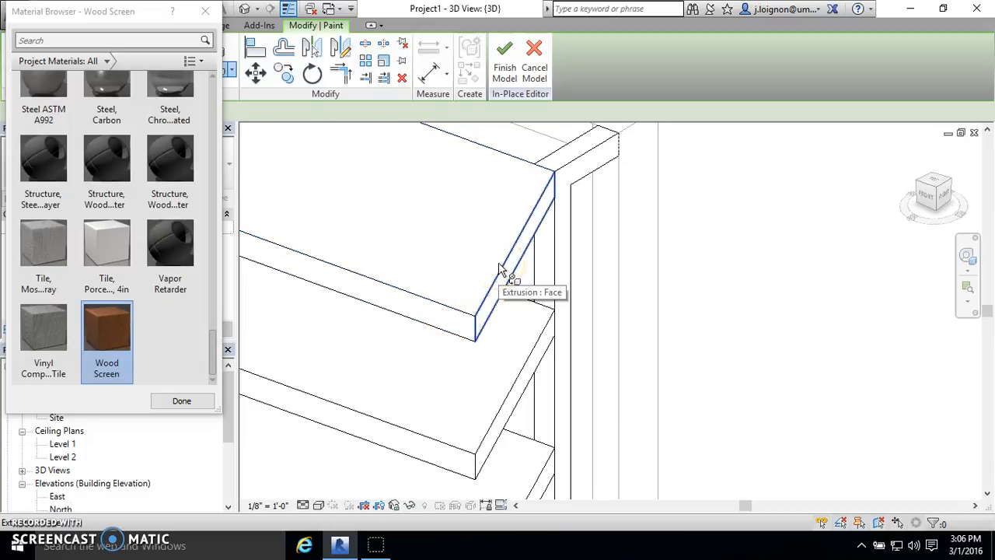
pyautogui.scroll(-3, 501, 269)
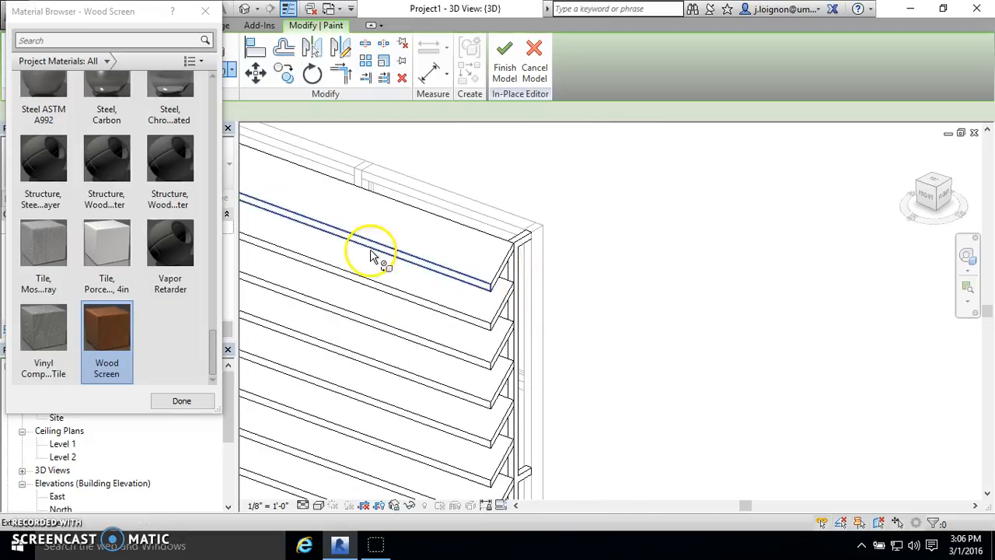
pyautogui.scroll(3, 397, 257)
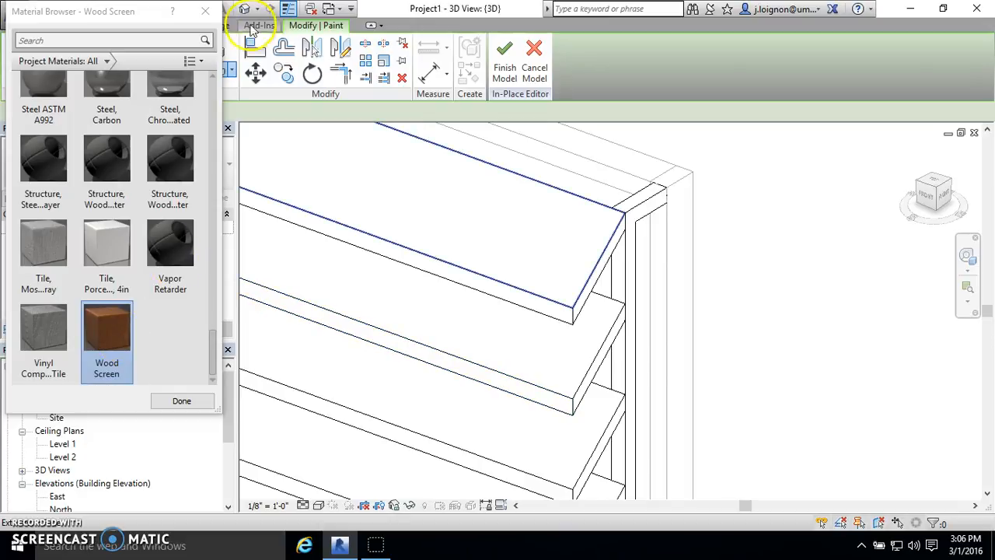
pyautogui.click(205, 11)
# - Open the Screen horizontal model group of the topmost louver for editing
pyautogui.click(567, 311)
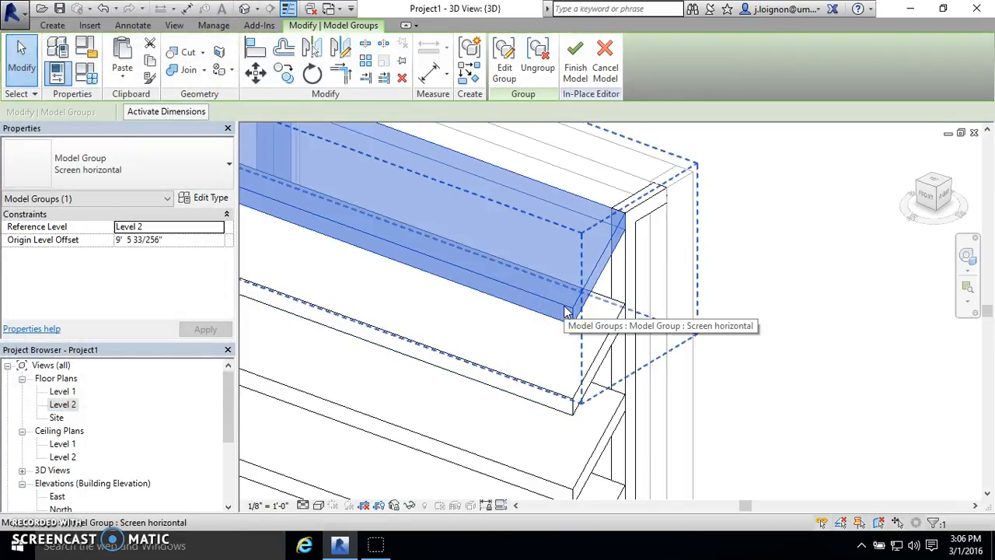
pyautogui.click(707, 281)
pyautogui.click(594, 265)
pyautogui.keyDown('shift'); pyautogui.moveTo(489, 295); pyautogui.dragTo(611, 276, button='middle'); pyautogui.keyUp('shift')
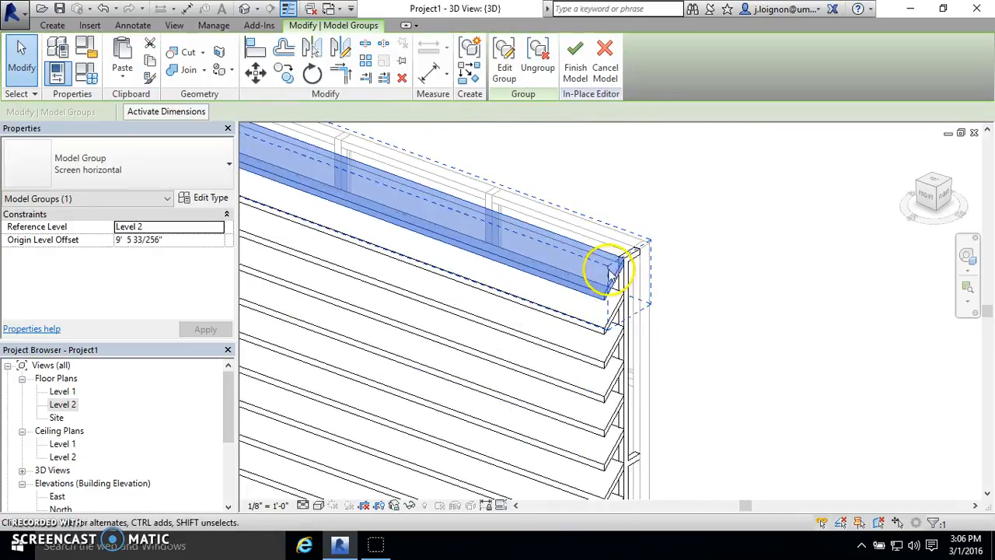
pyautogui.click(503, 64)
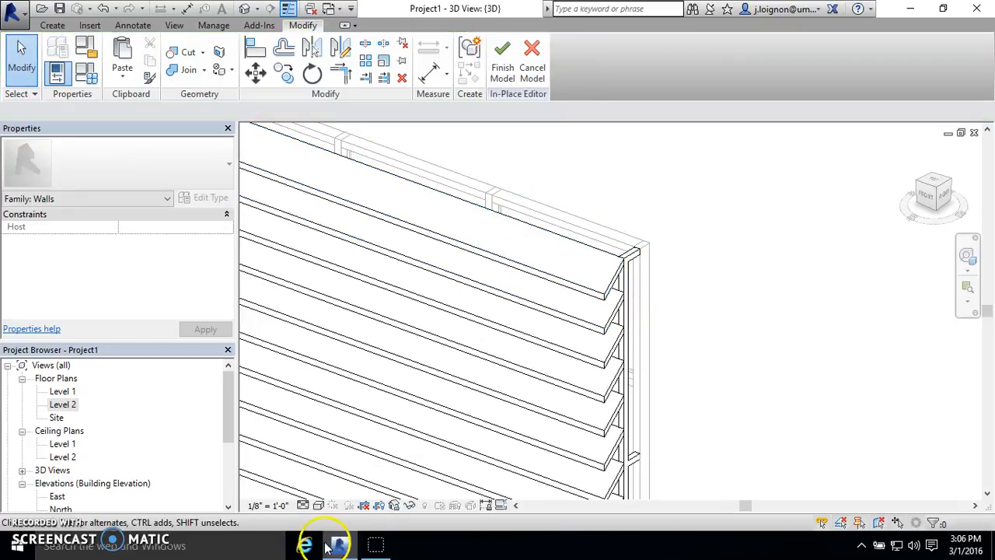
pyautogui.click(565, 280)
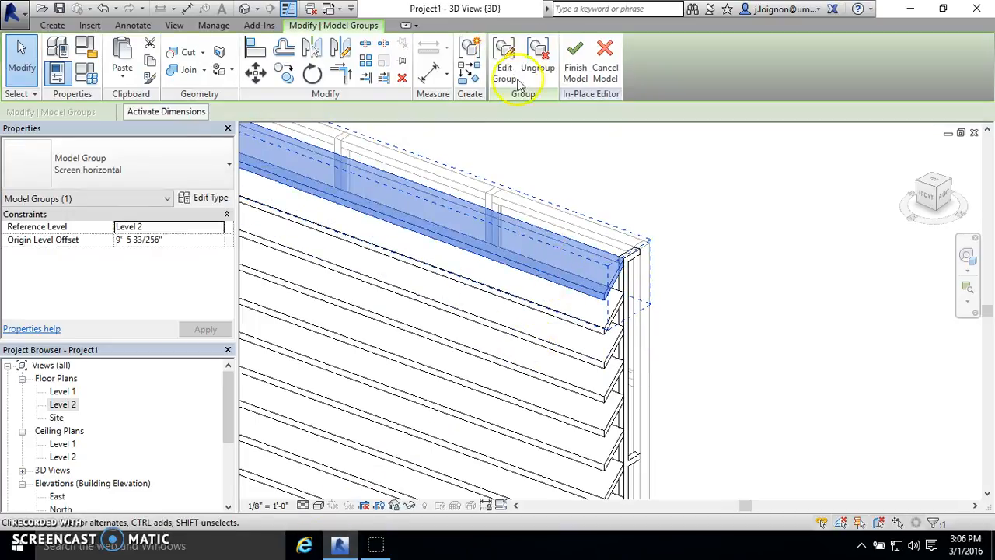
pyautogui.click(509, 64)
pyautogui.click(620, 290)
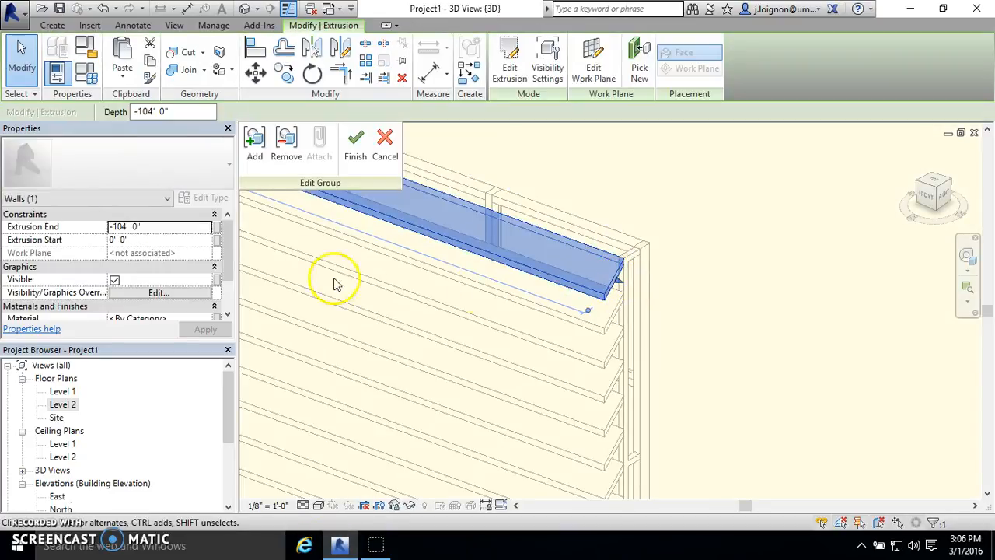
pyautogui.scroll(-1, 128, 302)
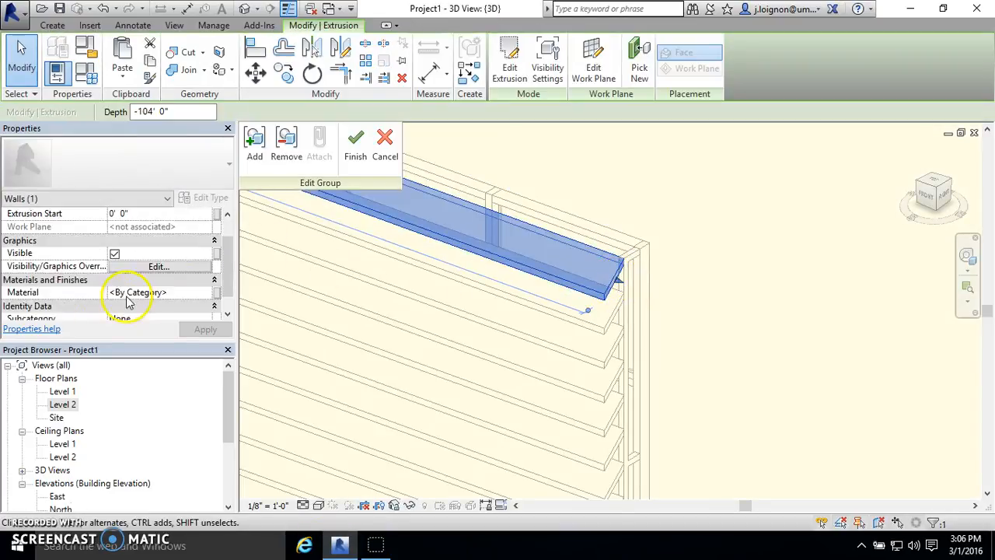
pyautogui.click(210, 294)
pyautogui.click(211, 294)
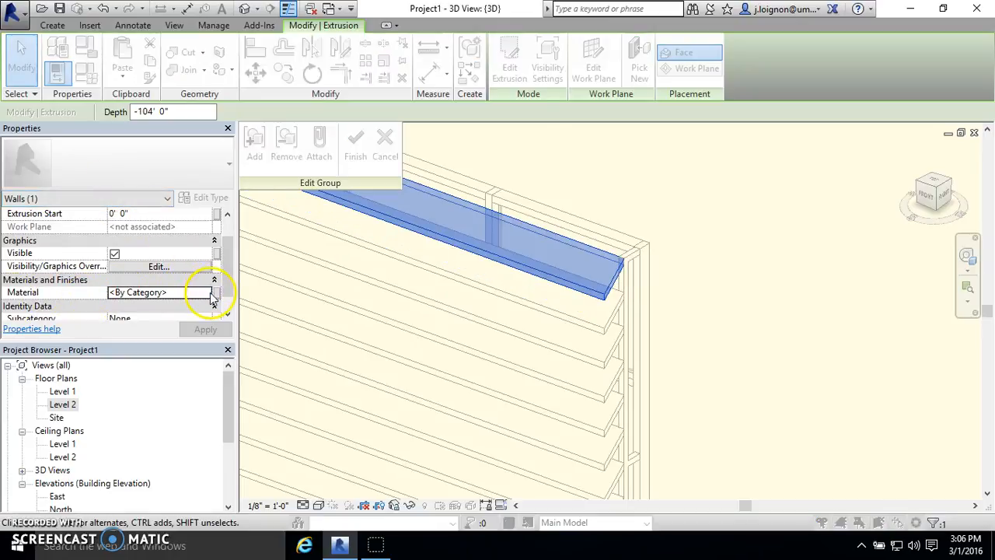
pyautogui.press('Return')
pyautogui.click(413, 302)
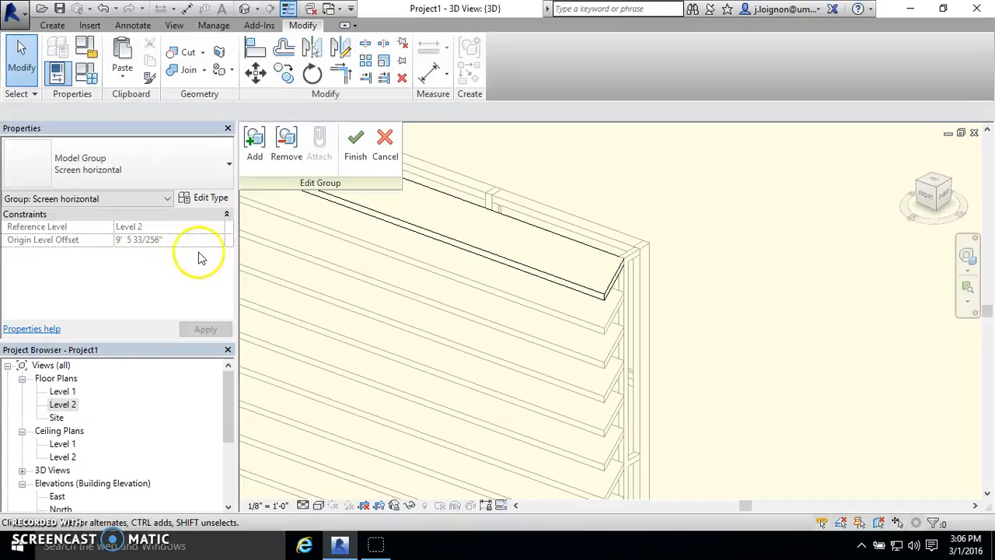
# - Assign the Wood Screen material to the topmost louver's extrusion in the Screen horizontal group
pyautogui.click(576, 272)
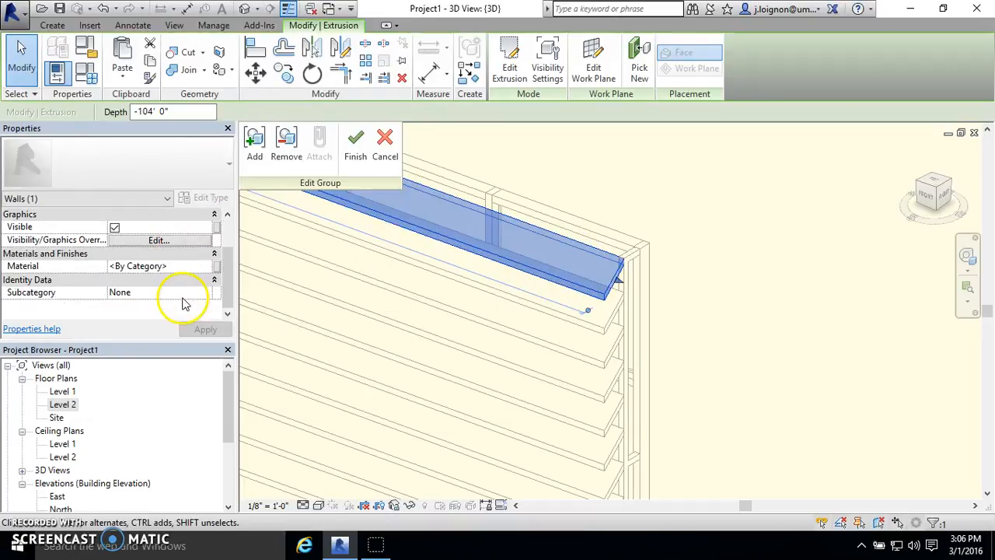
pyautogui.click(208, 267)
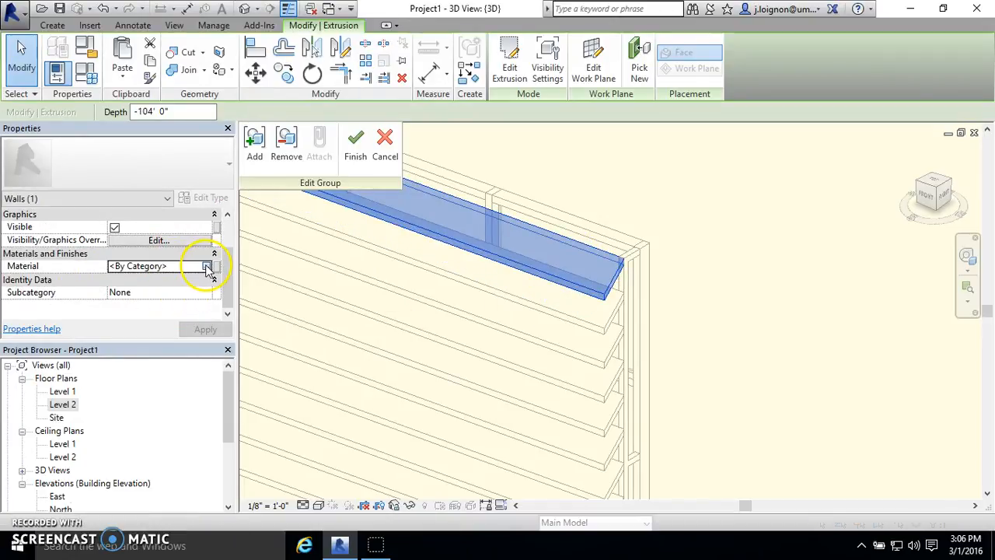
pyautogui.click(210, 266)
pyautogui.press('Return')
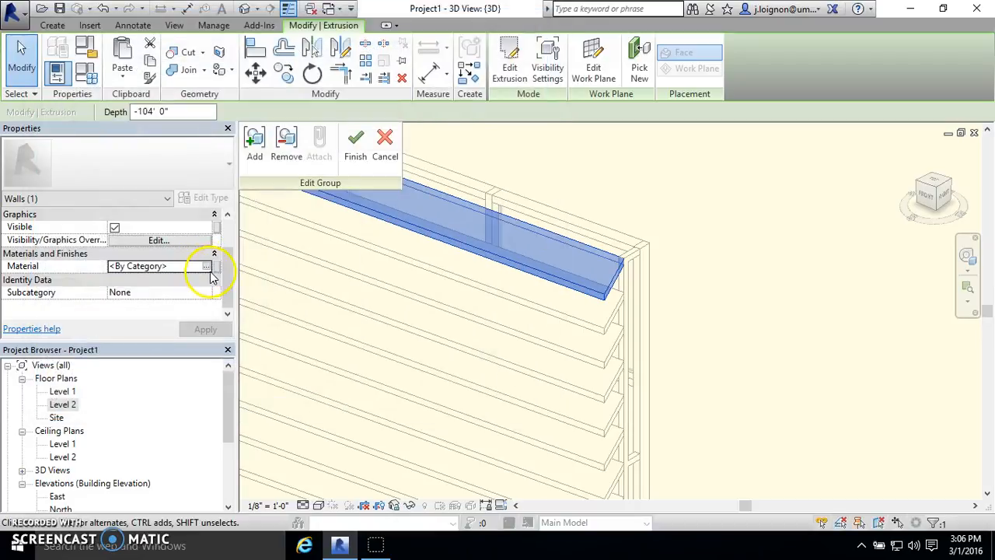
pyautogui.click(209, 267)
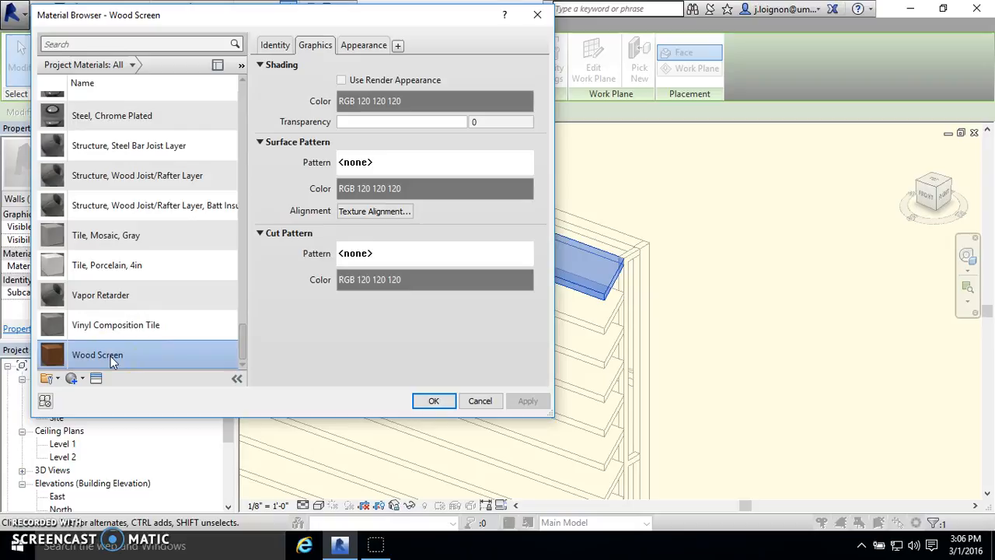
pyautogui.press('Return')
pyautogui.click(690, 251)
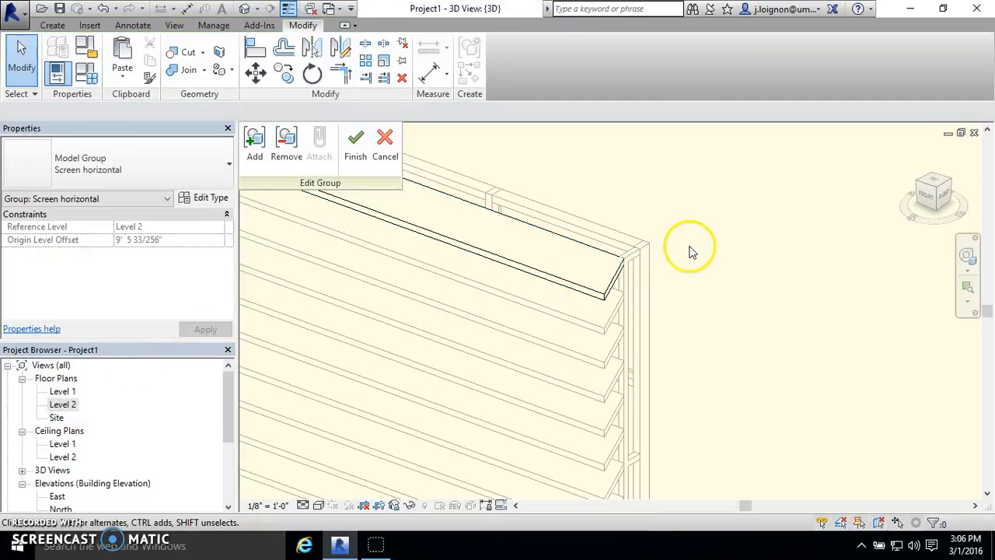
# - Check the topmost louver's material assignment and finish editing the Screen horizontal group
pyautogui.click(617, 296)
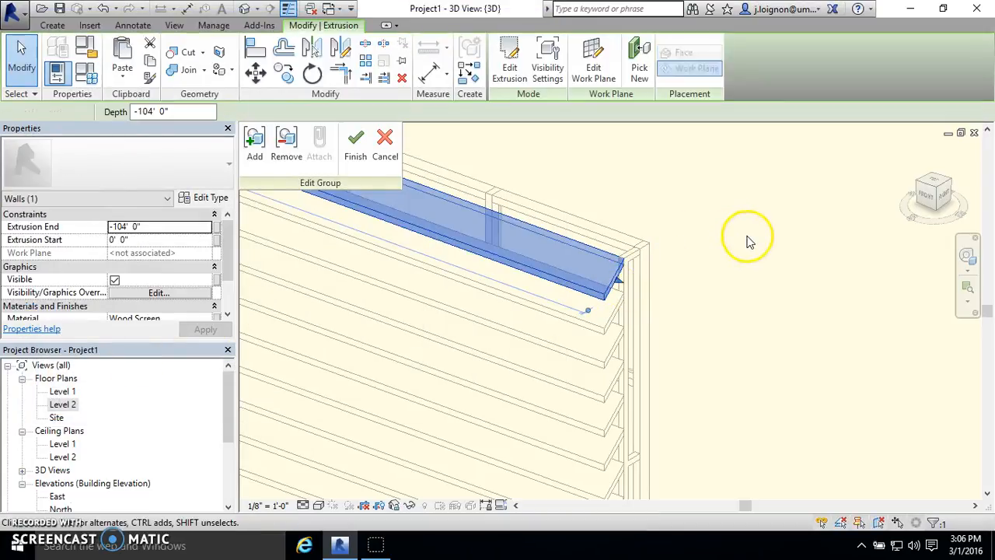
pyautogui.click(749, 240)
pyautogui.click(533, 282)
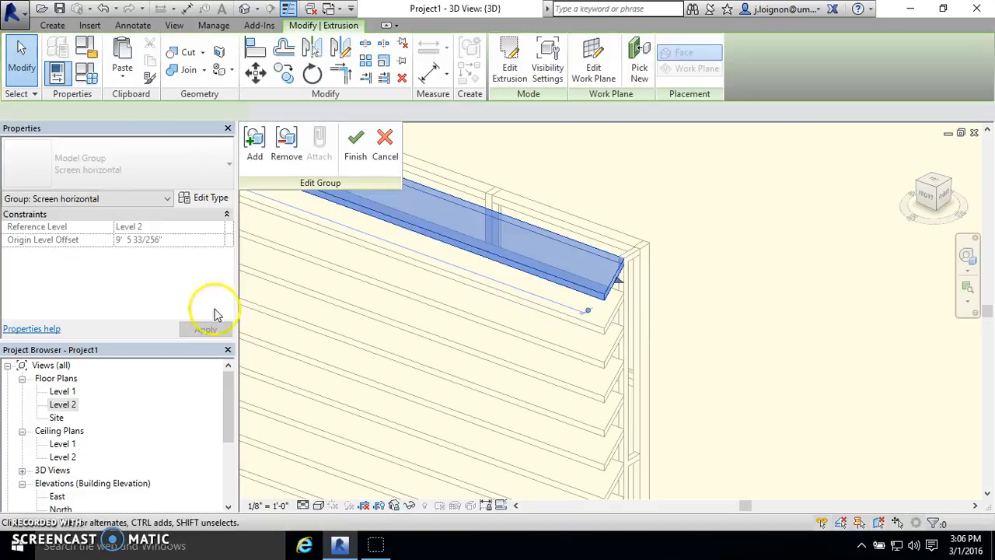
pyautogui.scroll(-1, 155, 318)
pyautogui.click(351, 148)
pyautogui.click(681, 305)
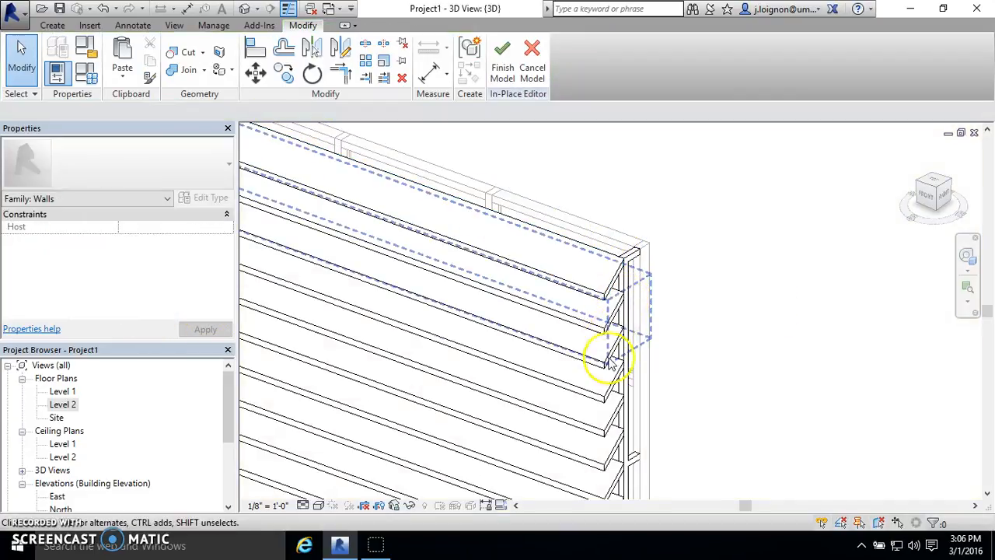
# - Open the screen support 1 model group at the end of the louver screen for editing
pyautogui.click(642, 267)
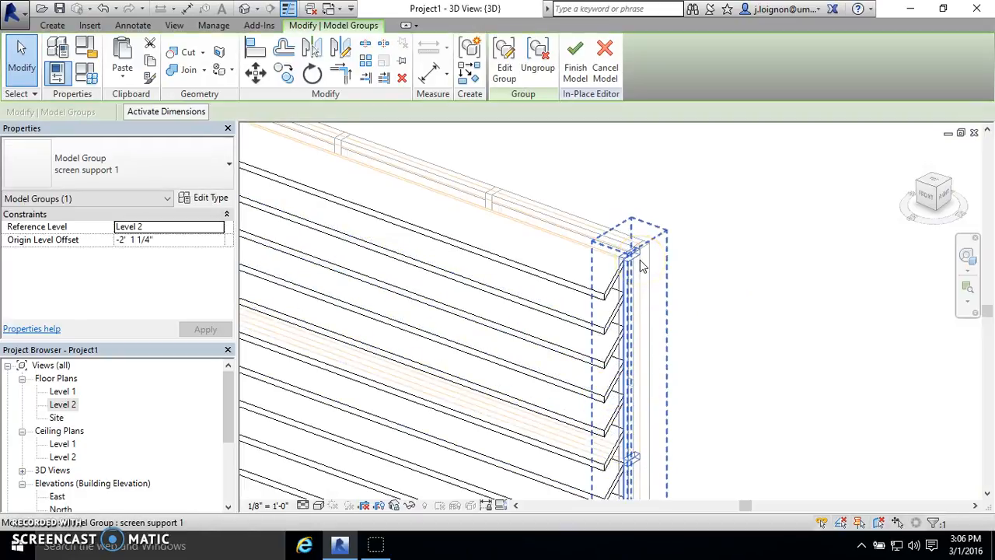
pyautogui.click(693, 237)
pyautogui.scroll(1, 615, 244)
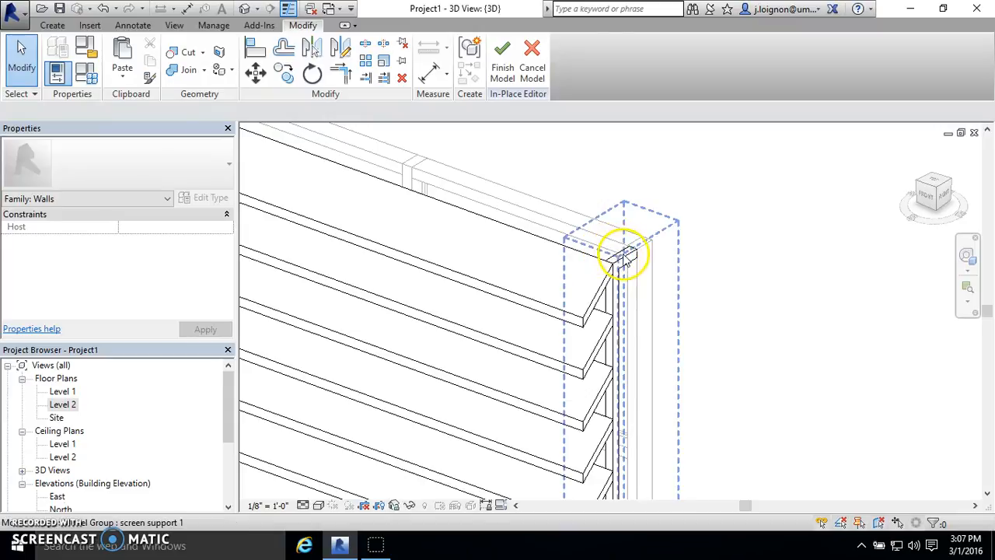
pyautogui.click(624, 255)
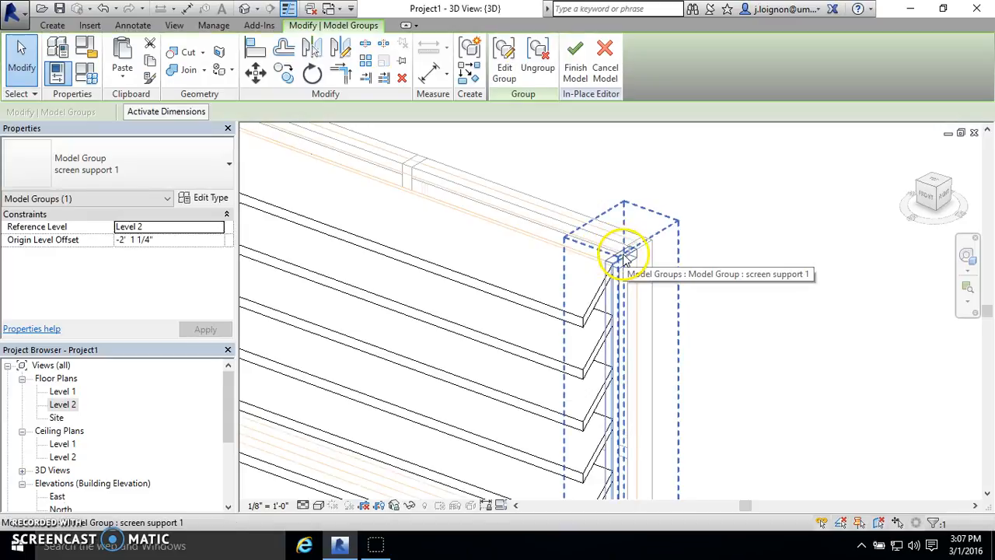
pyautogui.click(506, 73)
# - Assign the Wood Screen material to the support's extrusion and finish editing the screen support 1 group
pyautogui.click(627, 266)
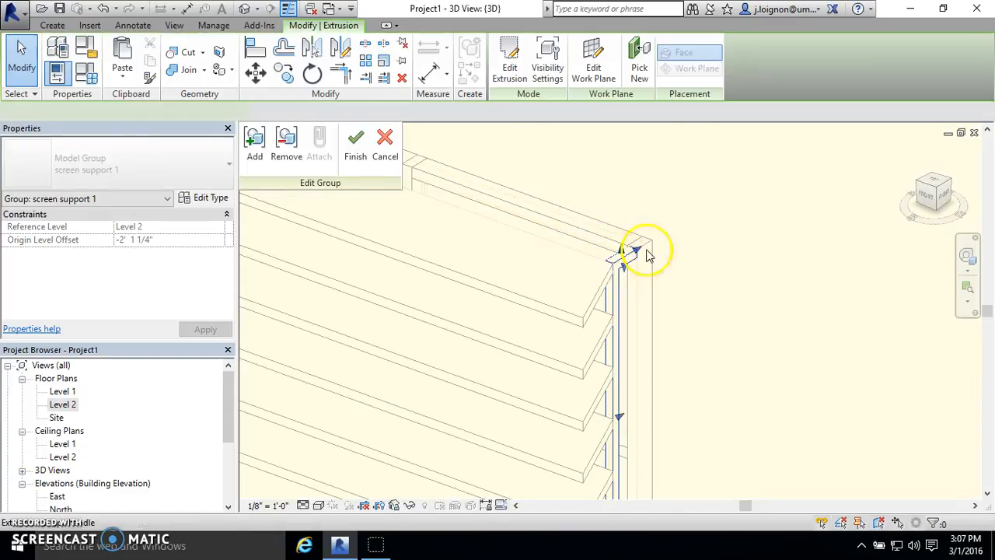
pyautogui.click(200, 312)
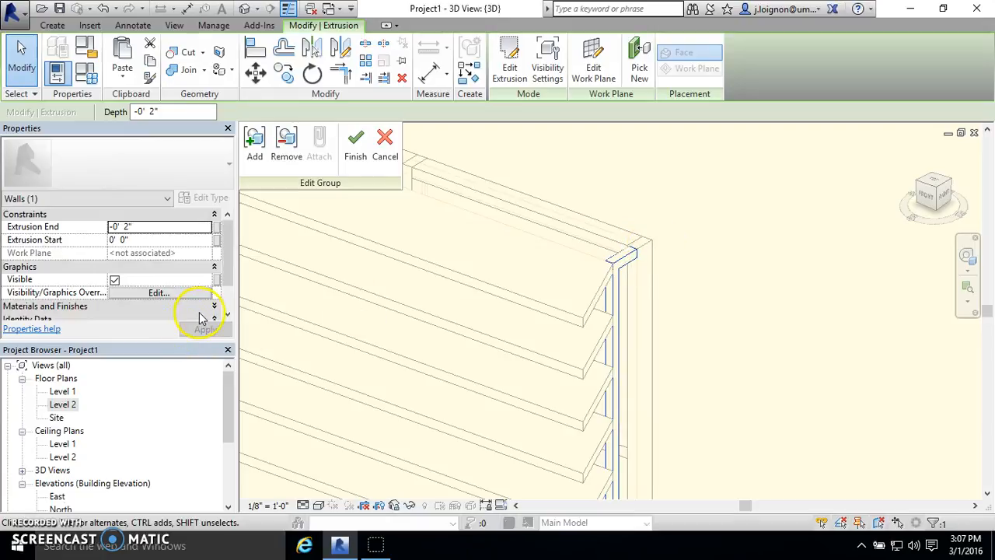
pyautogui.click(200, 310)
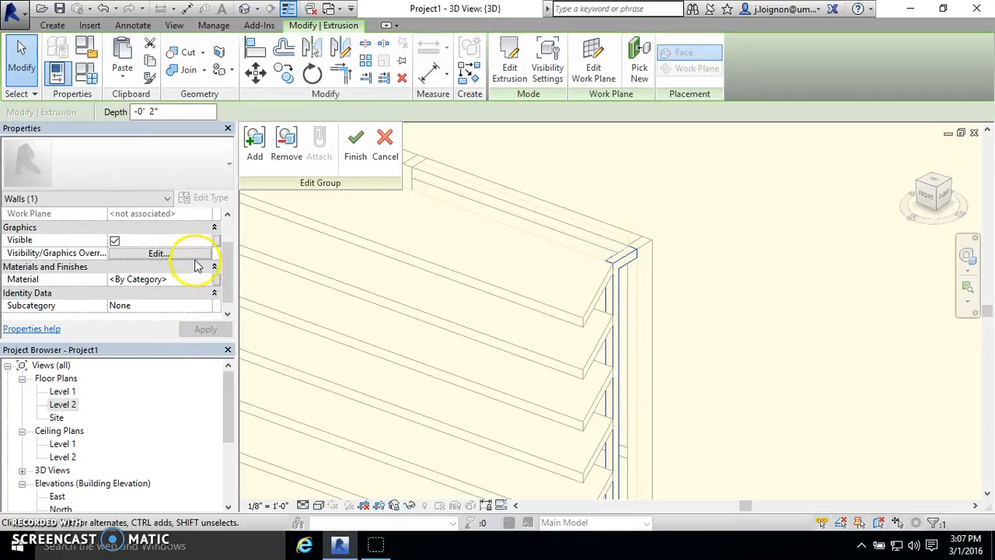
pyautogui.click(210, 280)
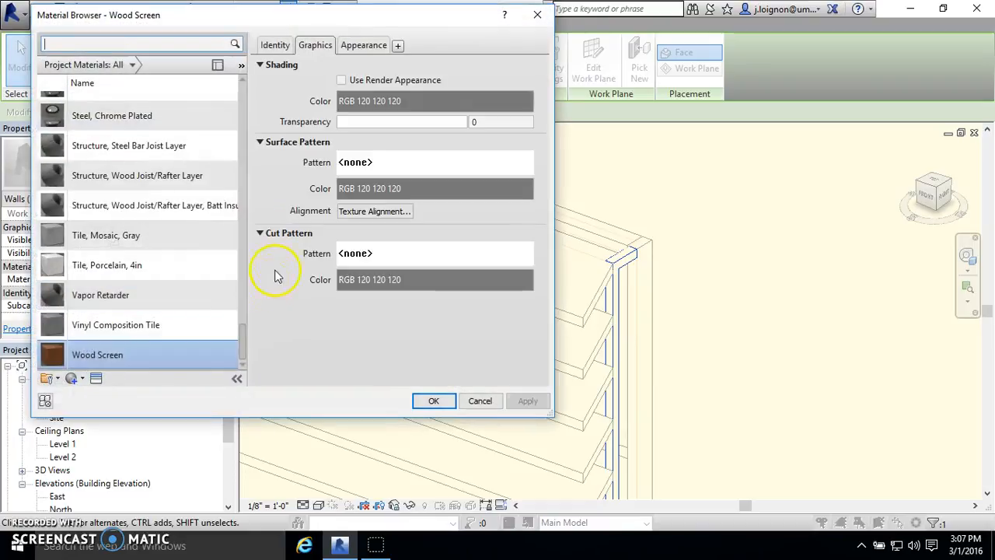
pyautogui.doubleClick(165, 350)
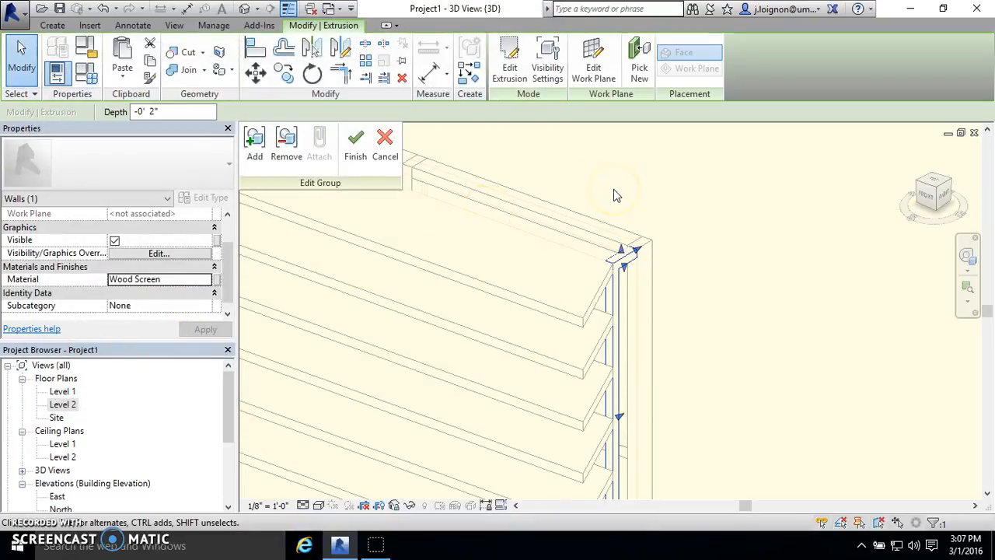
pyautogui.click(362, 156)
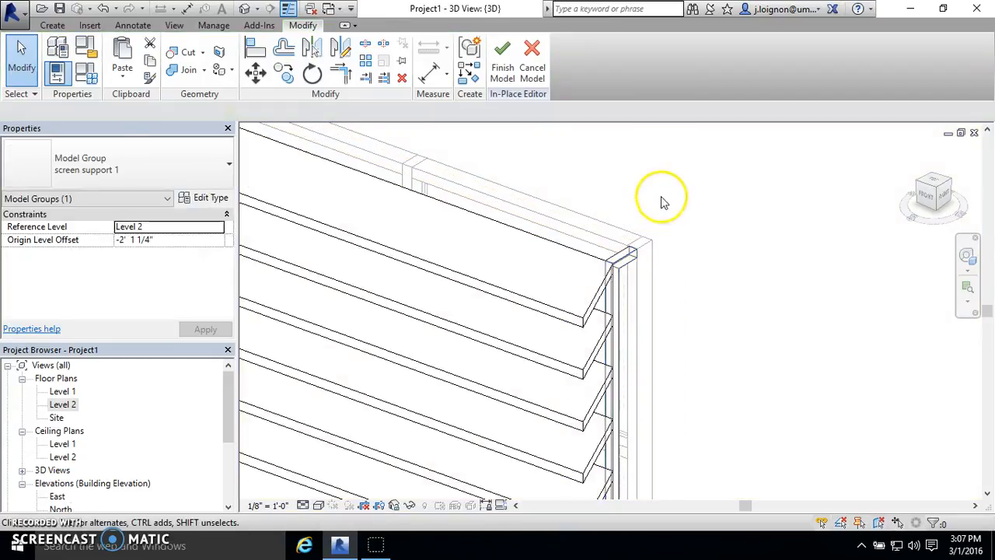
pyautogui.click(662, 202)
# - Set the 3D view's visual style to Realistic and examine the wood grain on the louvers and support brackets
pyautogui.scroll(-3, 692, 198)
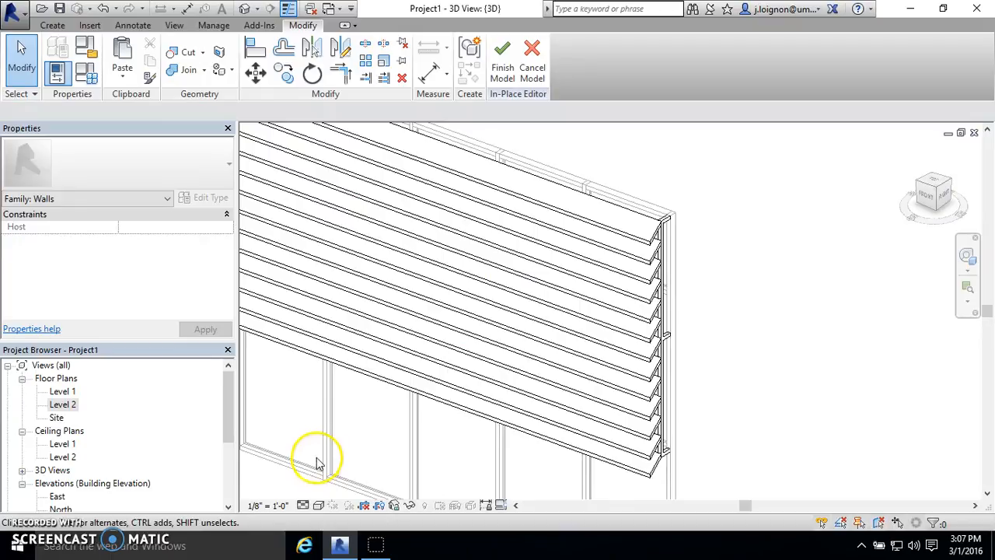
pyautogui.click(323, 505)
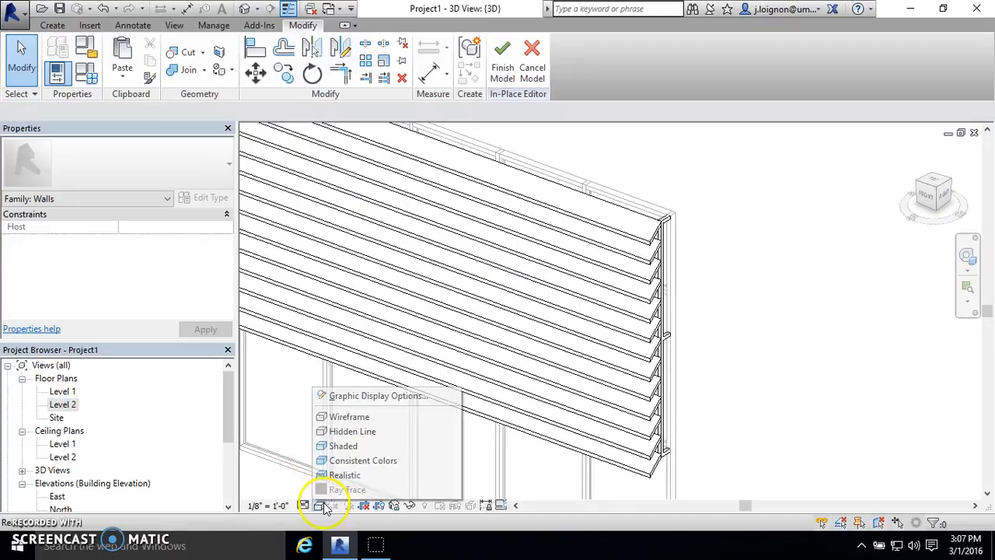
pyautogui.click(367, 476)
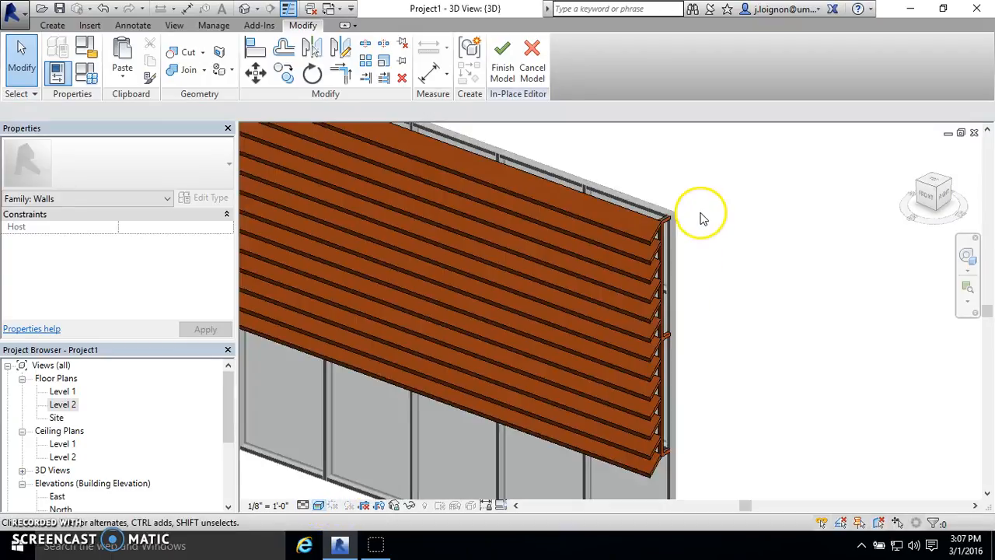
pyautogui.scroll(5, 702, 216)
pyautogui.scroll(2, 580, 235)
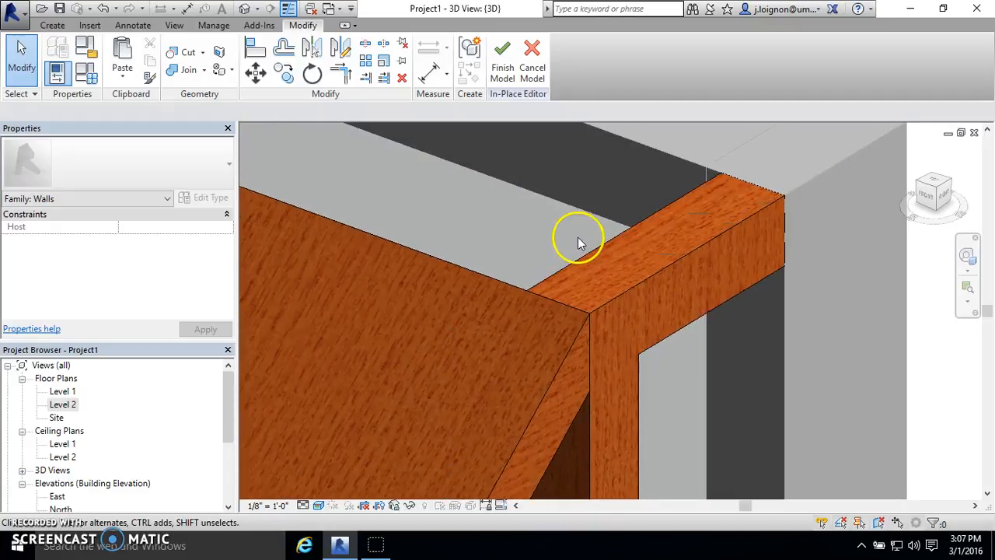
pyautogui.scroll(-6, 580, 243)
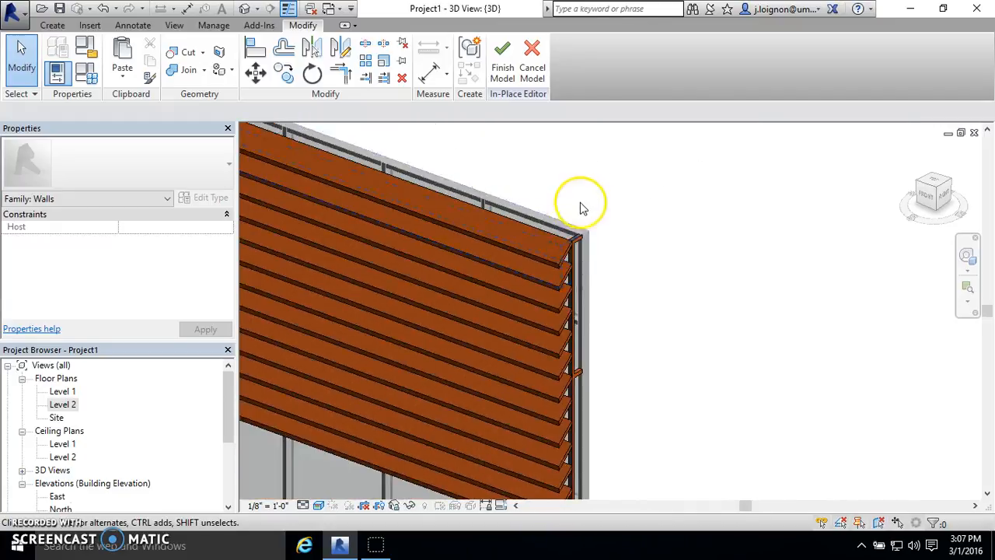
pyautogui.scroll(8, 566, 330)
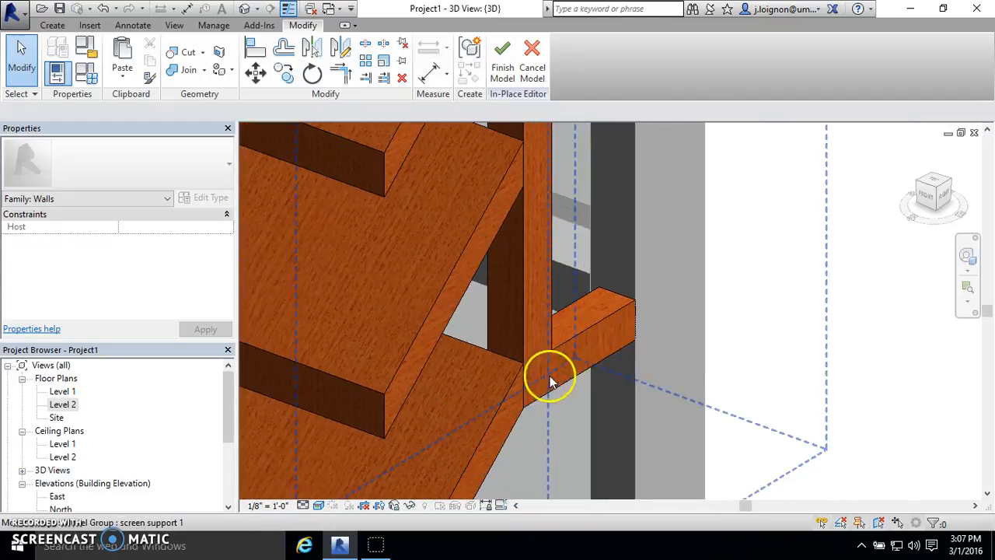
pyautogui.scroll(-8, 599, 345)
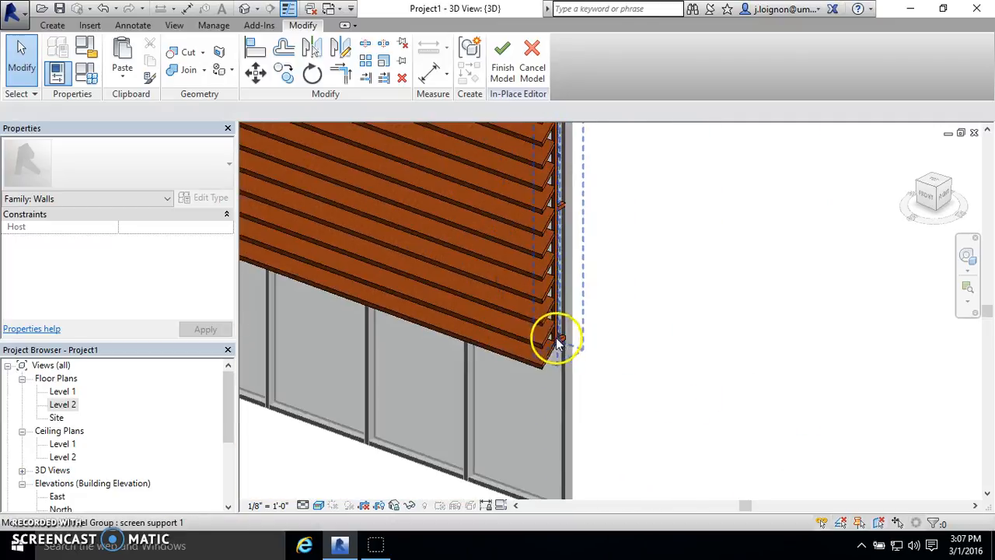
# - Finish the in-place louver screen model and bring the separate dark panel into view
pyautogui.scroll(-2, 575, 315)
pyautogui.scroll(8, 614, 389)
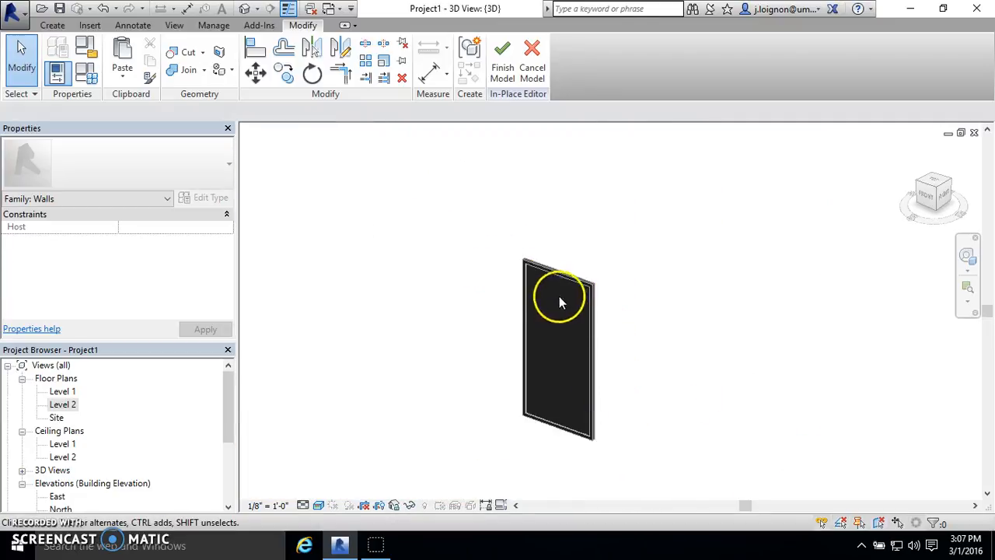
pyautogui.scroll(2, 513, 278)
pyautogui.scroll(-4, 544, 292)
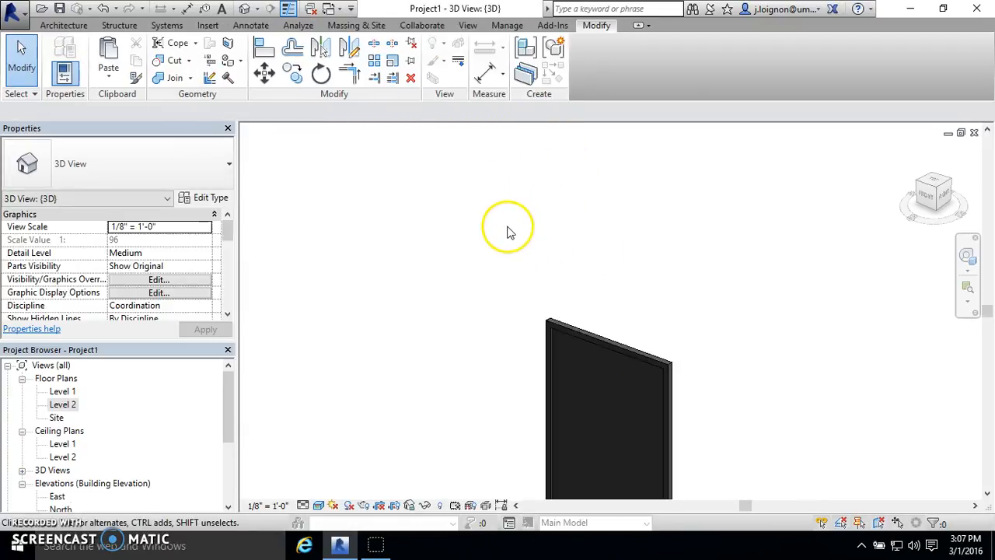
pyautogui.click(562, 269)
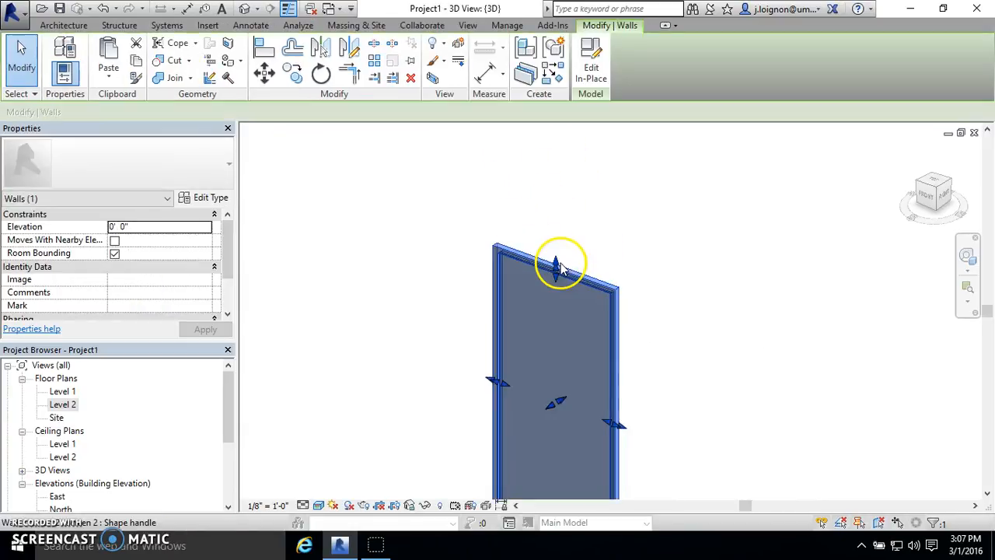
pyautogui.click(594, 64)
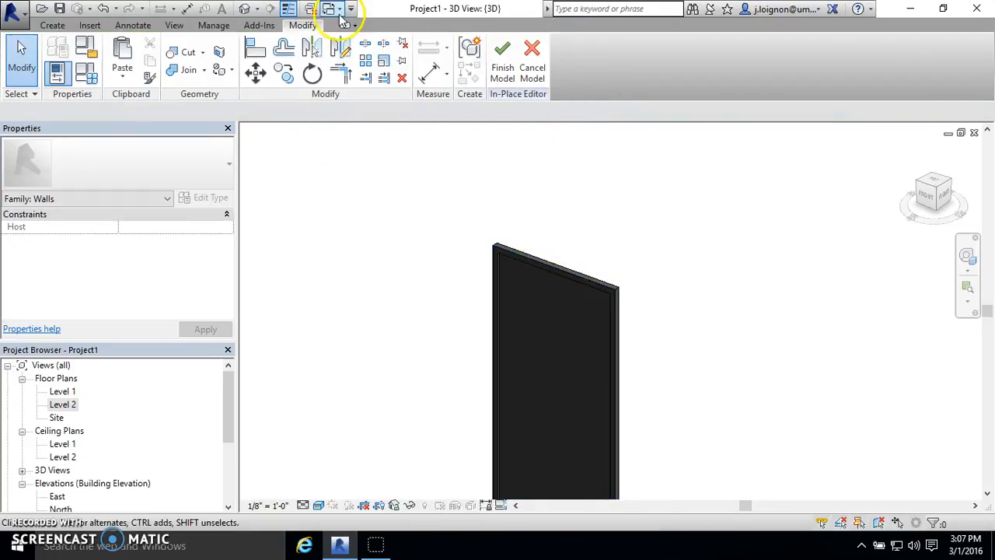
pyautogui.click(218, 26)
pyautogui.click(63, 54)
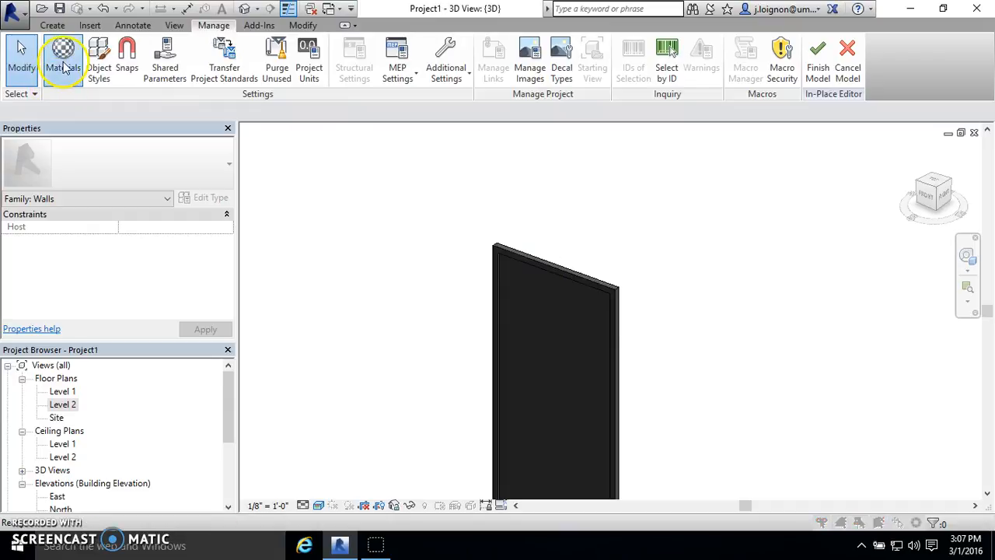
pyautogui.click(537, 16)
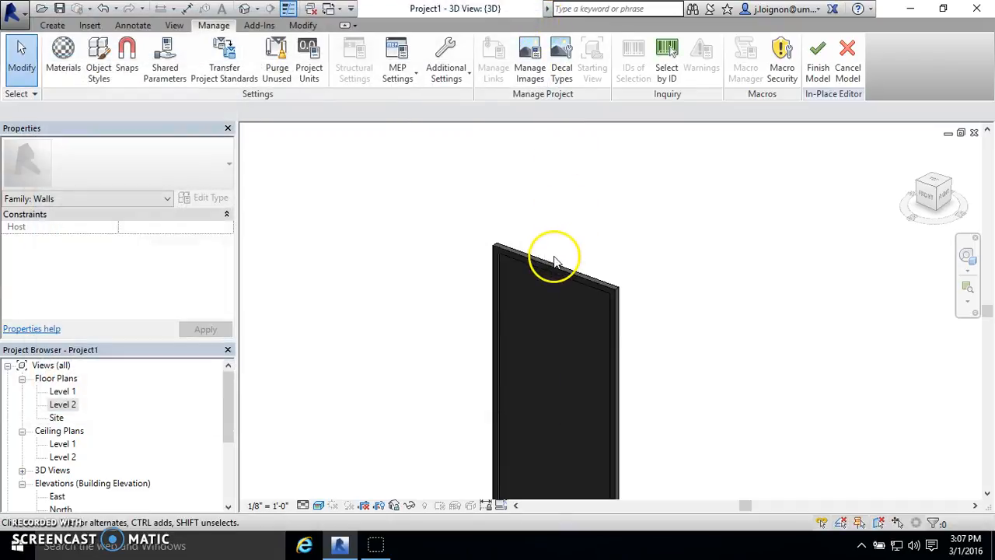
pyautogui.click(848, 60)
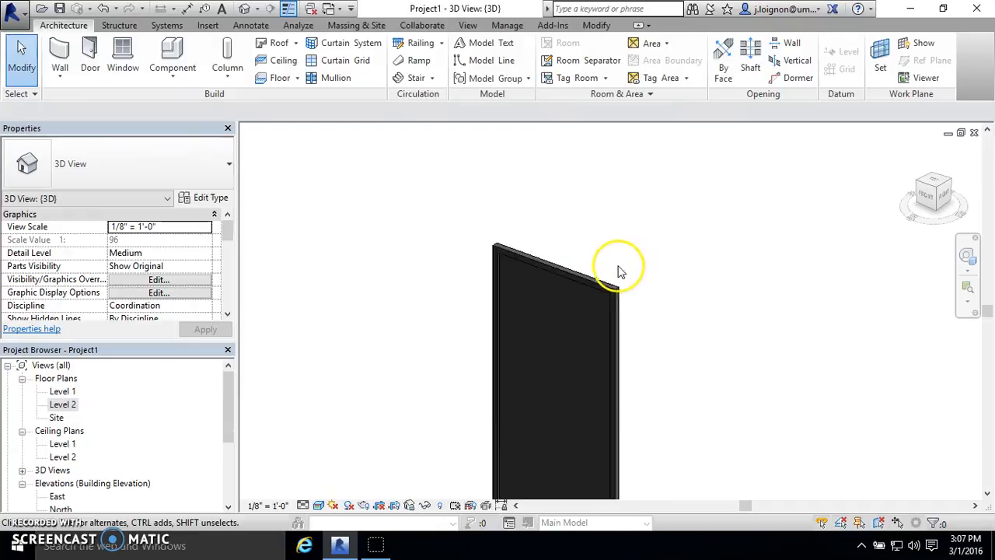
# - Open the framed dark panel's wall model for in-place editing
pyautogui.click(507, 25)
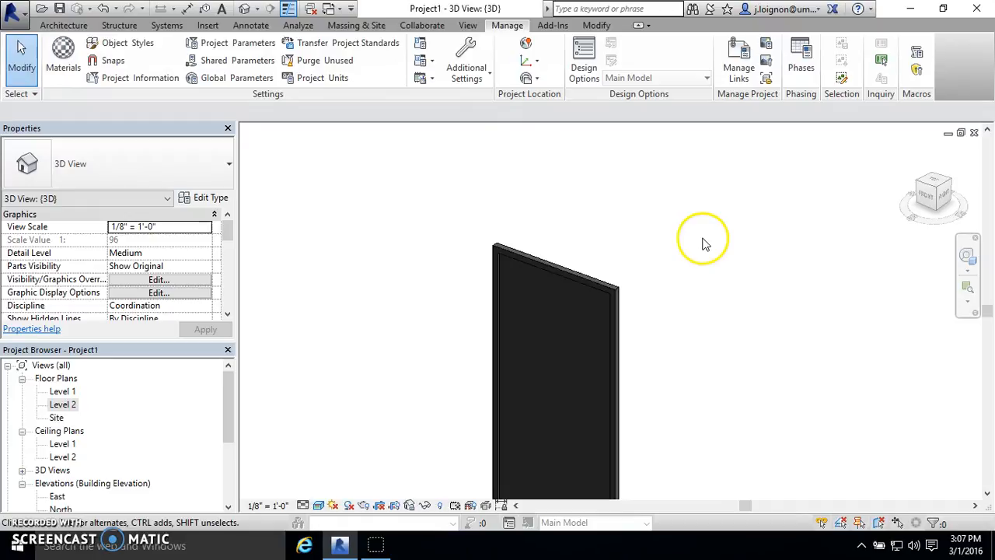
pyautogui.click(582, 282)
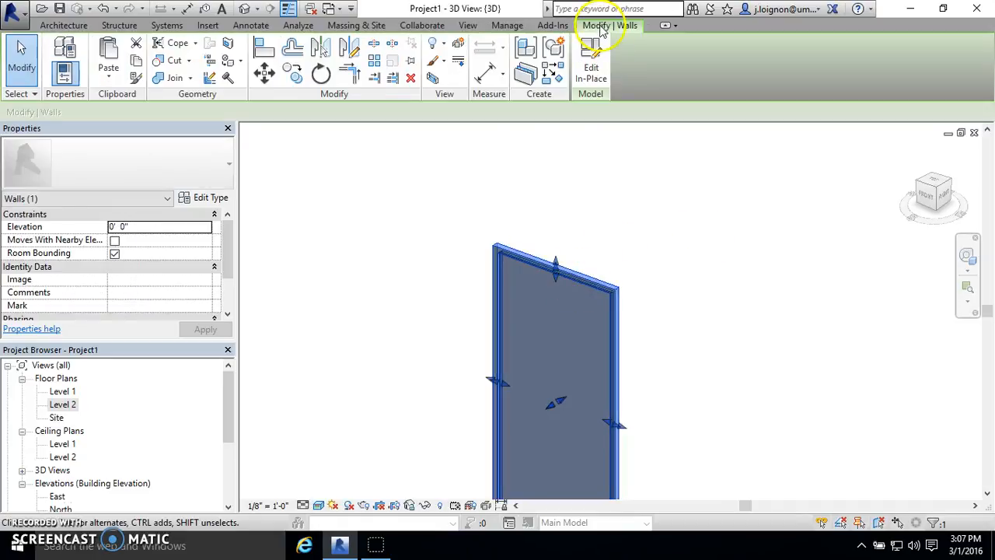
pyautogui.click(591, 76)
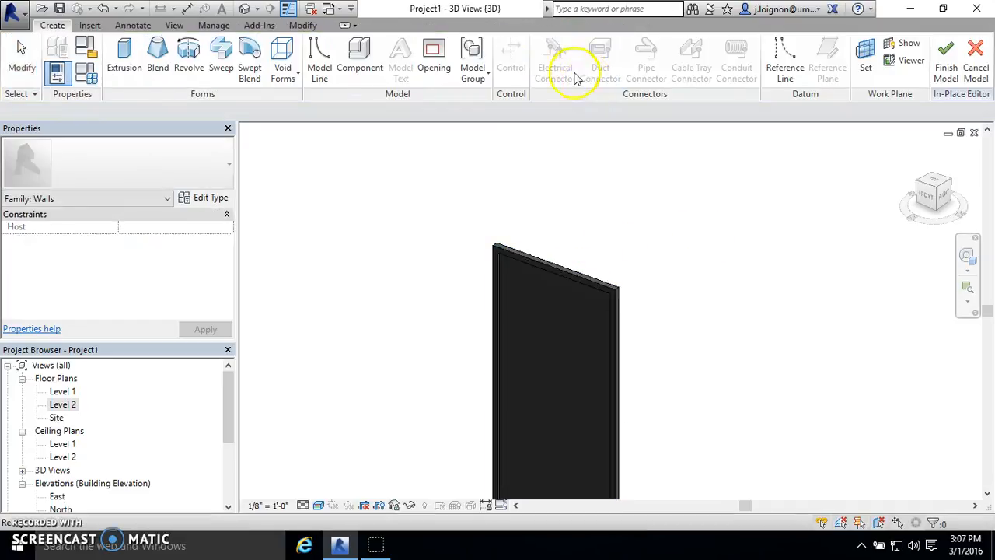
# - Create a new material in the project's Material Browser
pyautogui.click(213, 25)
pyautogui.click(63, 56)
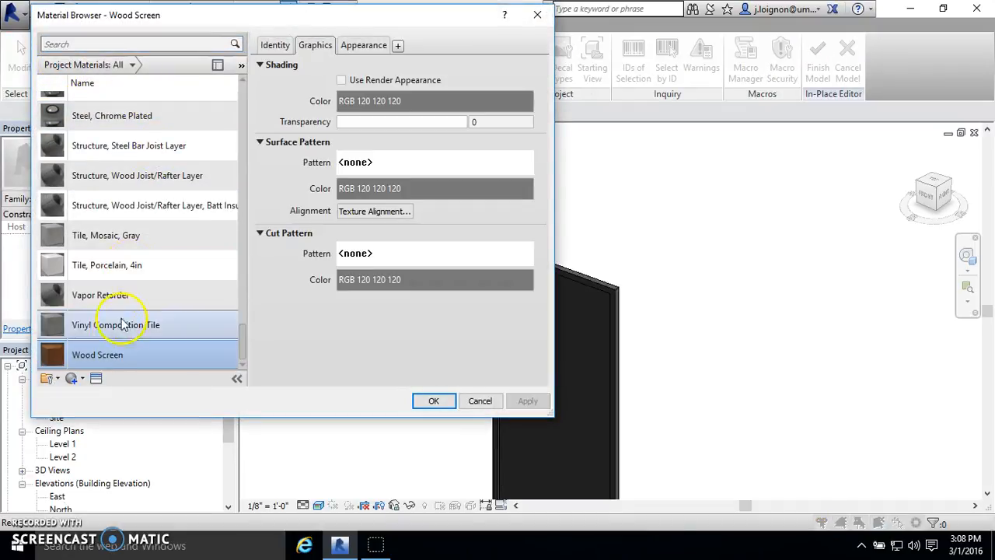
pyautogui.click(81, 378)
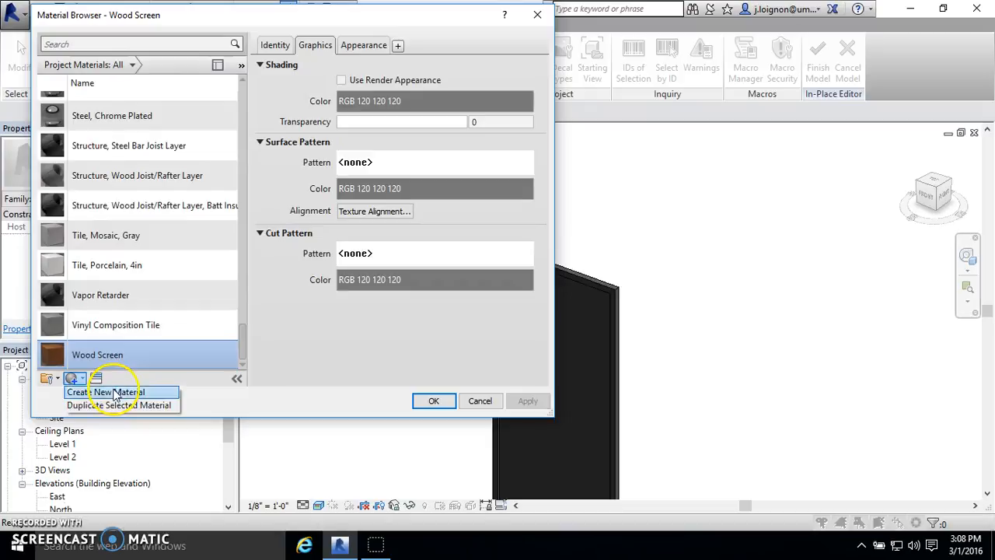
pyautogui.click(109, 392)
pyautogui.scroll(-1, 136, 367)
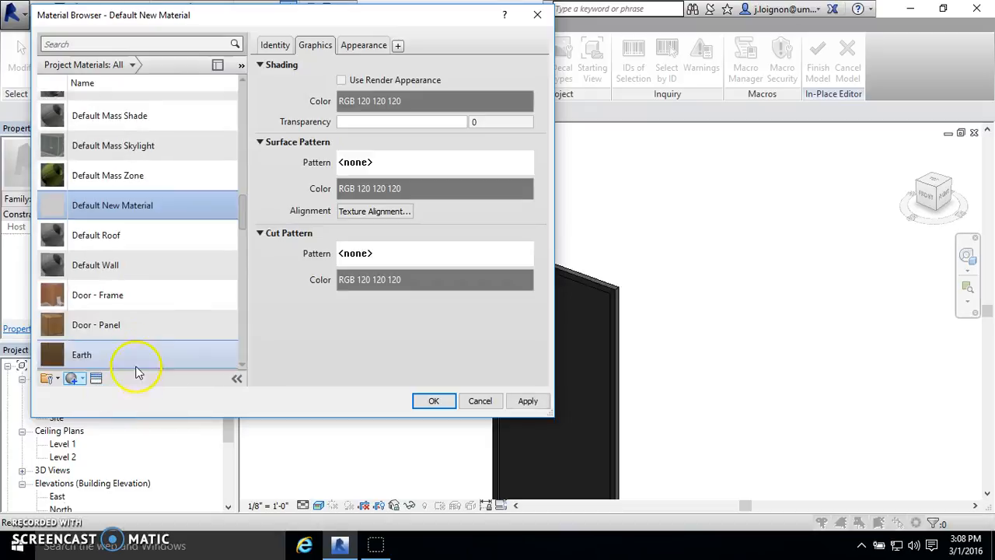
# - Rename the new default material as "screen" and select it in the project materials
pyautogui.rightClick(99, 204)
pyautogui.click(152, 246)
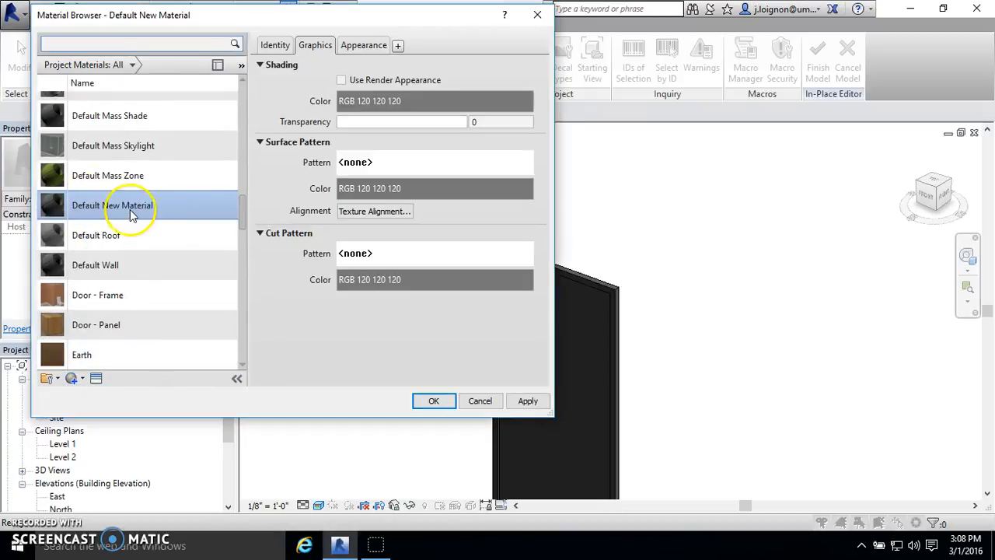
pyautogui.rightClick(116, 209)
pyautogui.click(150, 249)
pyautogui.write('scc')
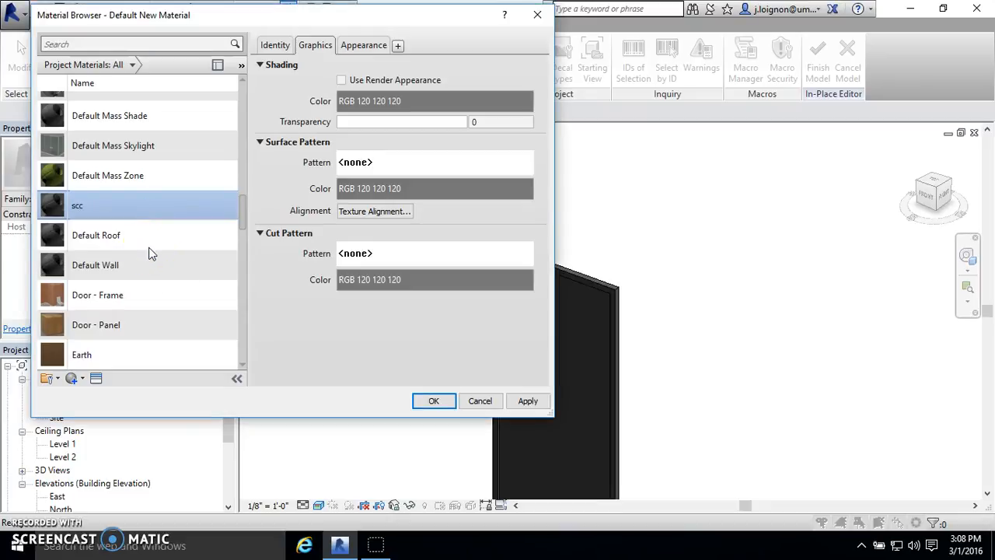
pyautogui.press('BackSpace')
pyautogui.scroll(-5, 215, 300)
pyautogui.click(161, 260)
pyautogui.scroll(-4, 160, 260)
pyautogui.scroll(4, 160, 244)
pyautogui.click(110, 308)
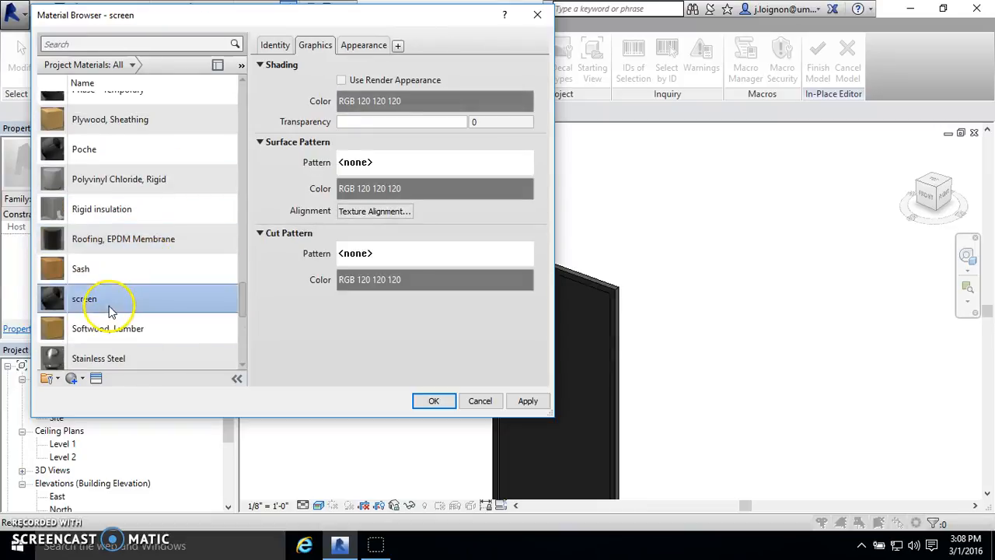
# - Open the Asset Browser to replace the screen material's appearance and expand the Appearance Library
pyautogui.click(360, 45)
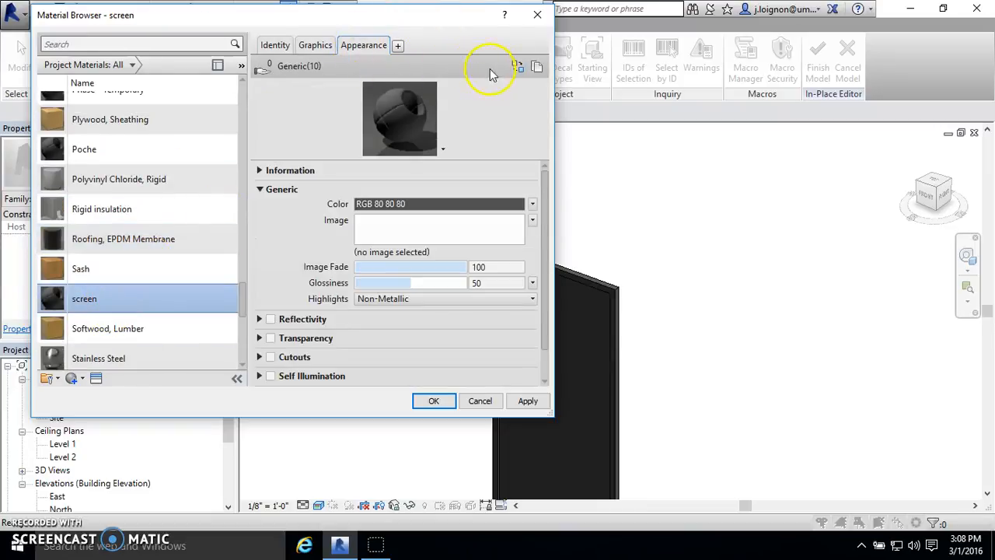
pyautogui.click(518, 68)
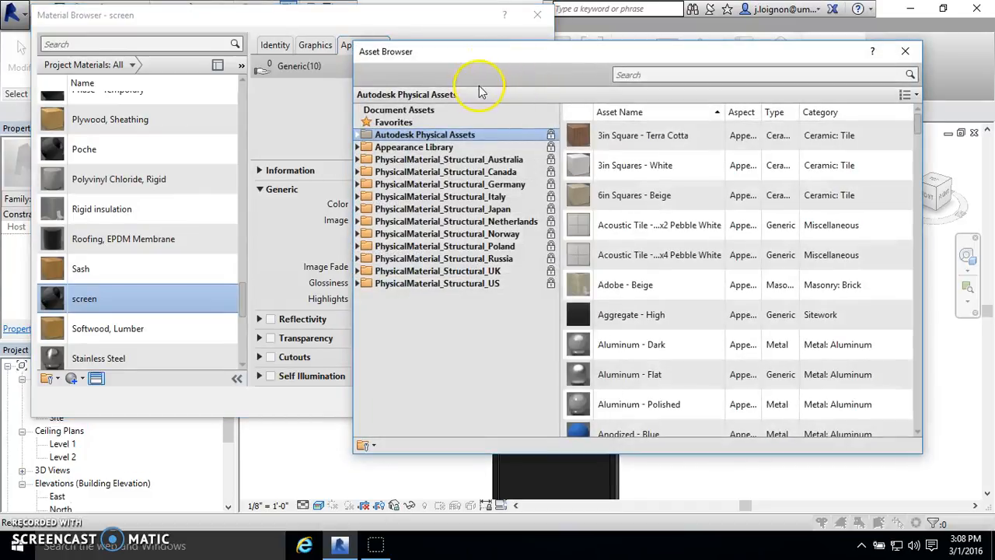
pyautogui.click(359, 147)
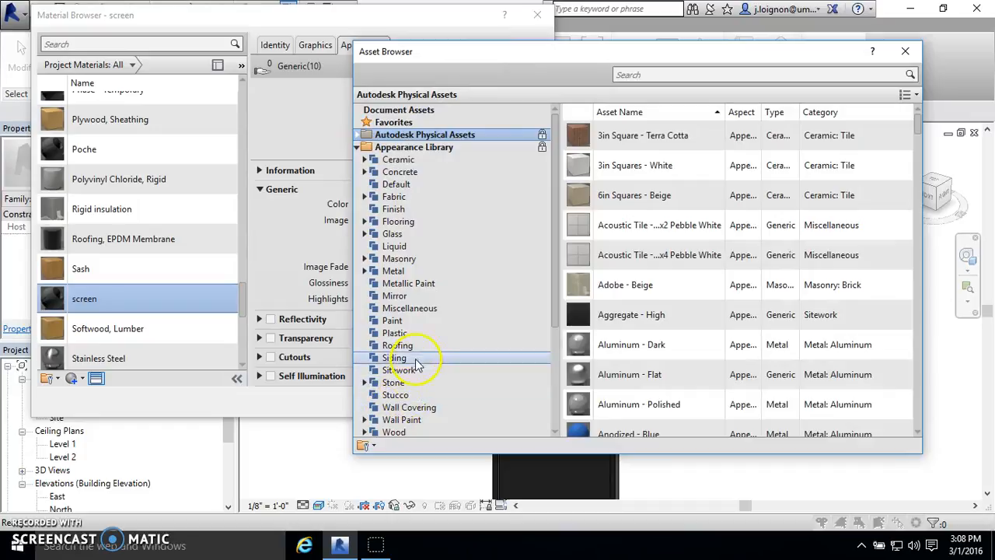
# - Look through the Metal appearance assets for one suited to a perforated screen
pyautogui.click(422, 271)
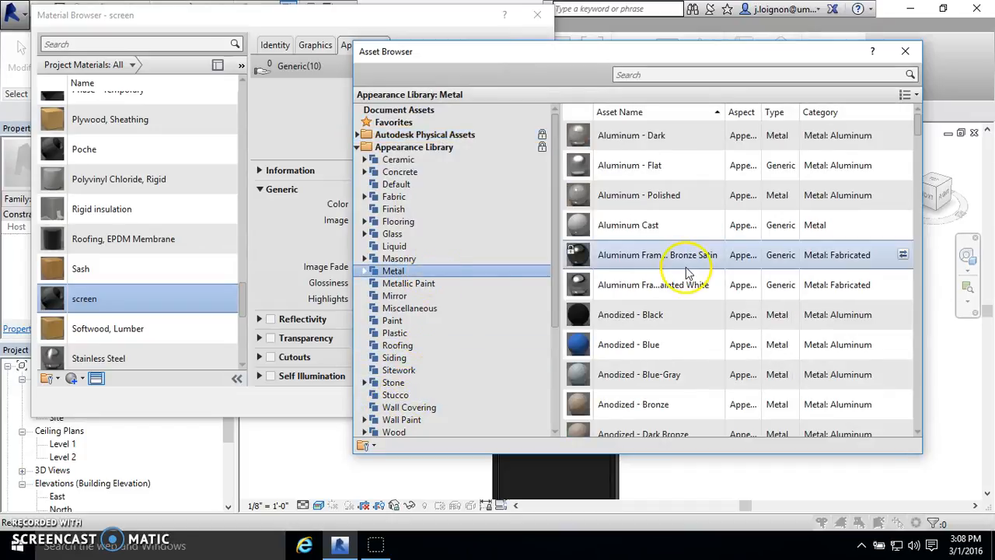
pyautogui.scroll(-4, 679, 272)
pyautogui.scroll(-4, 680, 273)
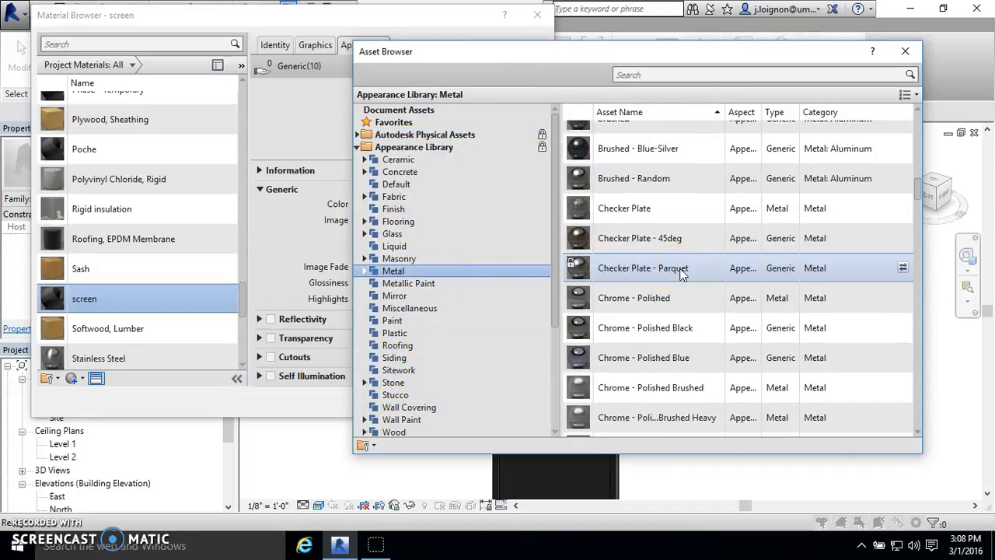
pyautogui.scroll(-8, 681, 273)
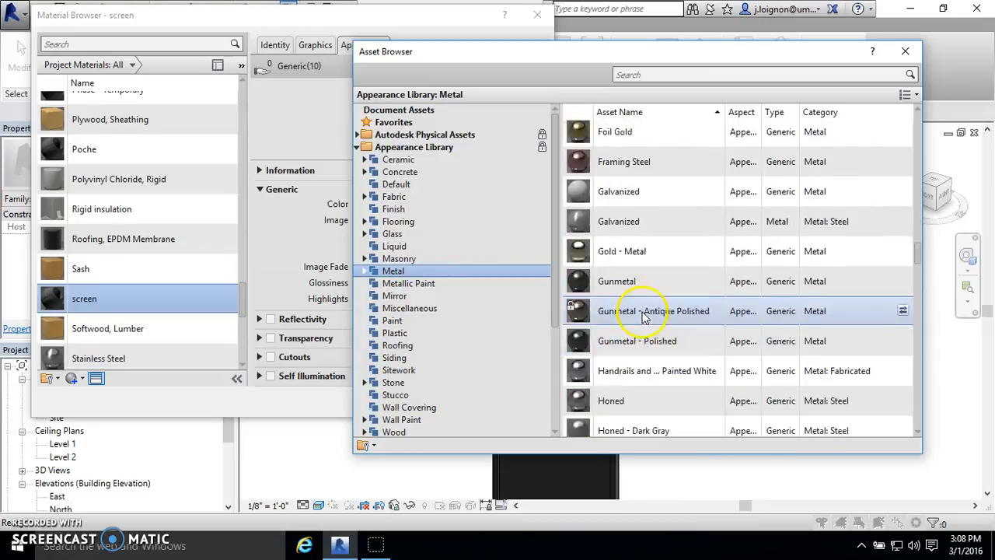
pyautogui.scroll(-4, 642, 315)
pyautogui.scroll(3, 666, 217)
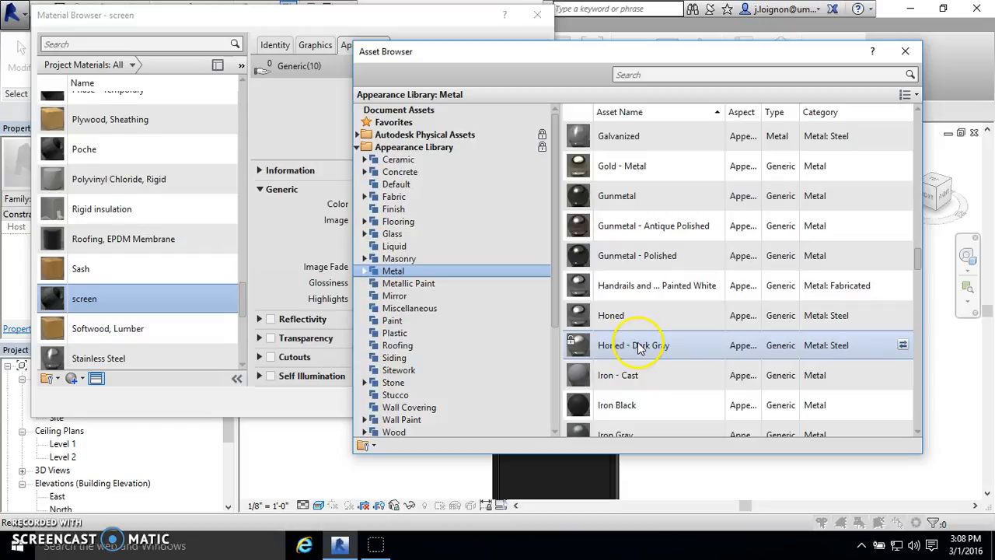
pyautogui.moveTo(622, 56); pyautogui.dragTo(131, 16)
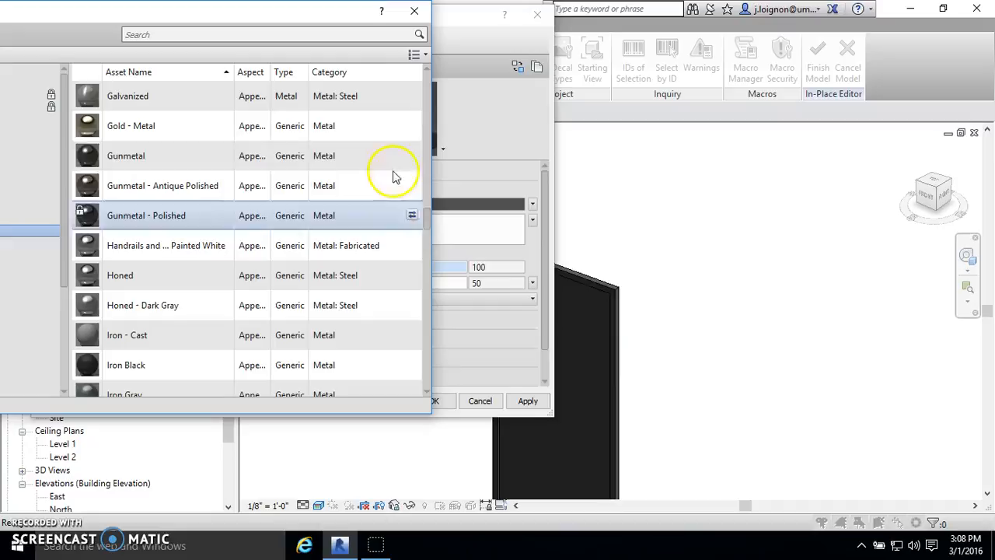
pyautogui.scroll(1, 387, 125)
pyautogui.moveTo(116, 20); pyautogui.dragTo(629, 53)
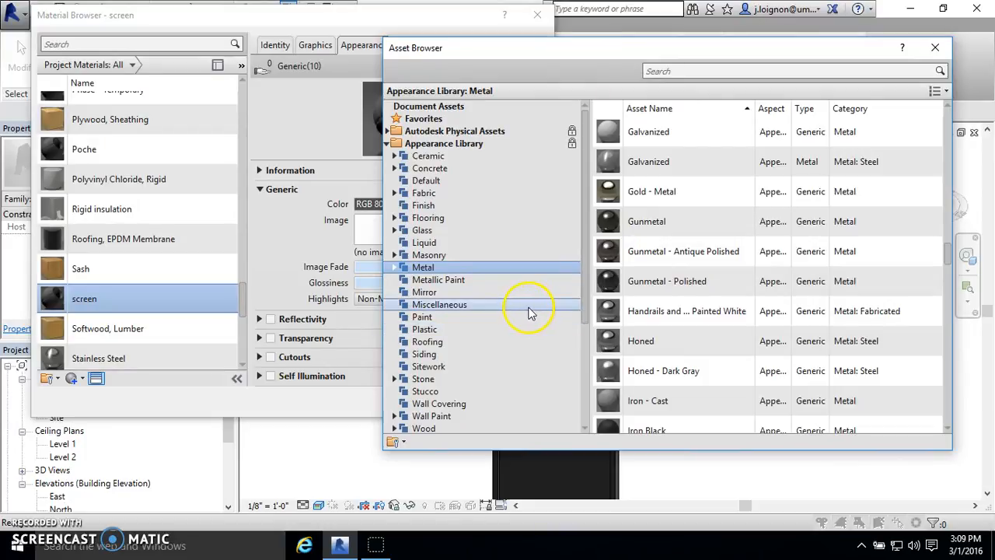
pyautogui.scroll(10, 829, 280)
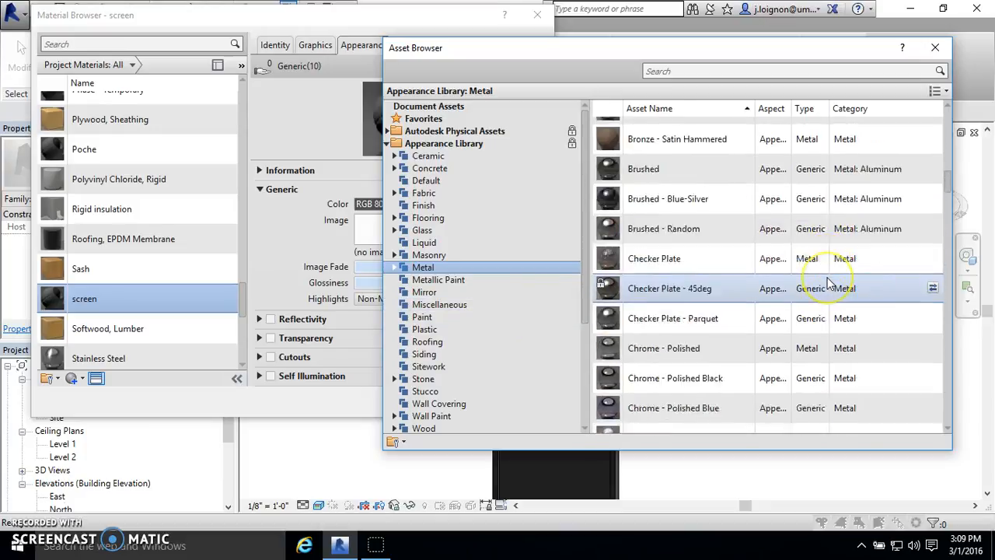
pyautogui.scroll(4, 829, 284)
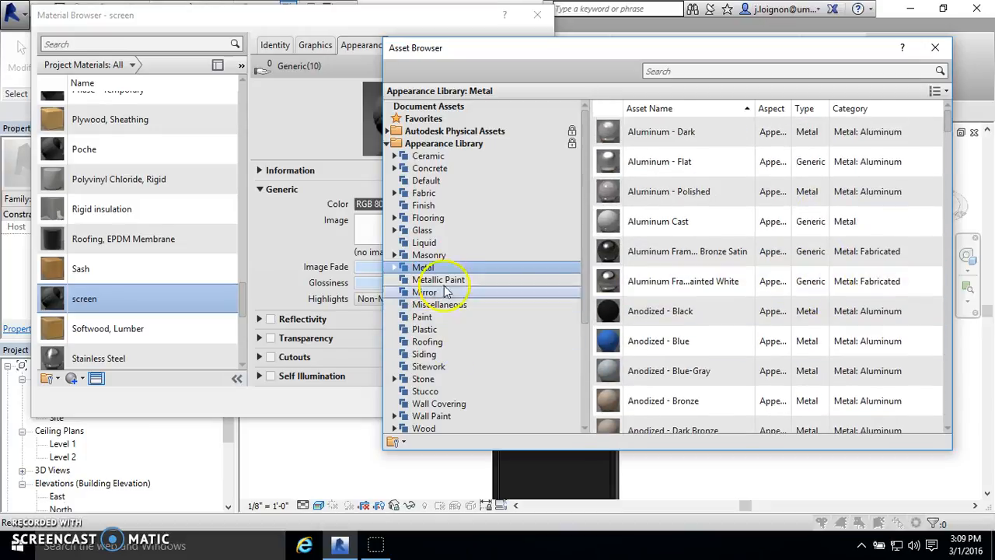
# - Replace the screen material's appearance with the Mesh 1 asset from the Fabric category and accept the material changes
pyautogui.click(426, 194)
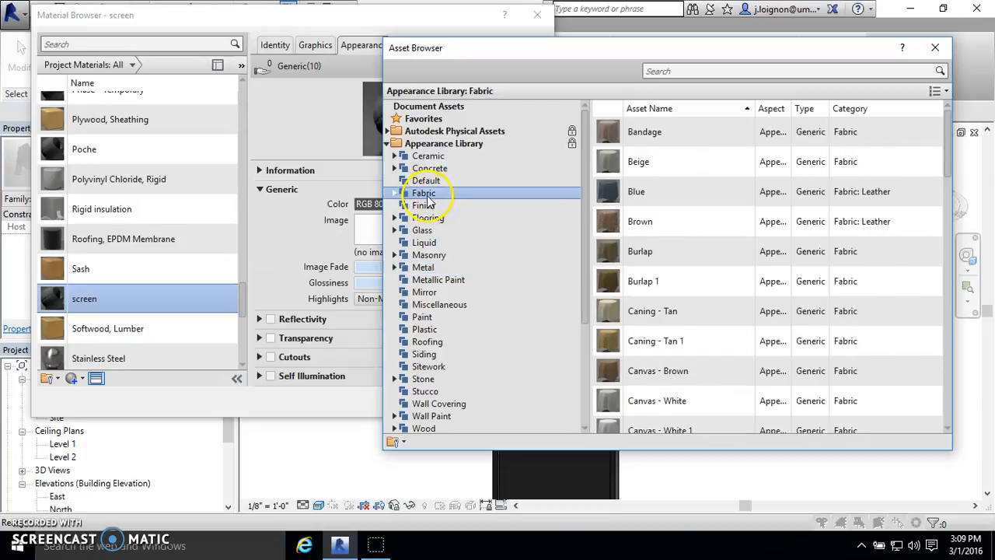
pyautogui.scroll(-8, 661, 284)
pyautogui.scroll(-2, 756, 308)
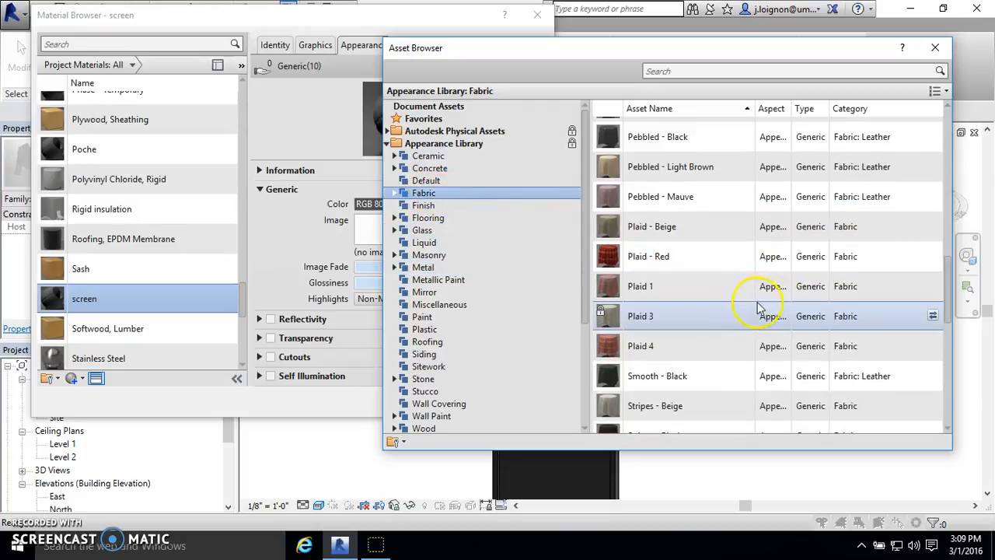
pyautogui.scroll(4, 787, 321)
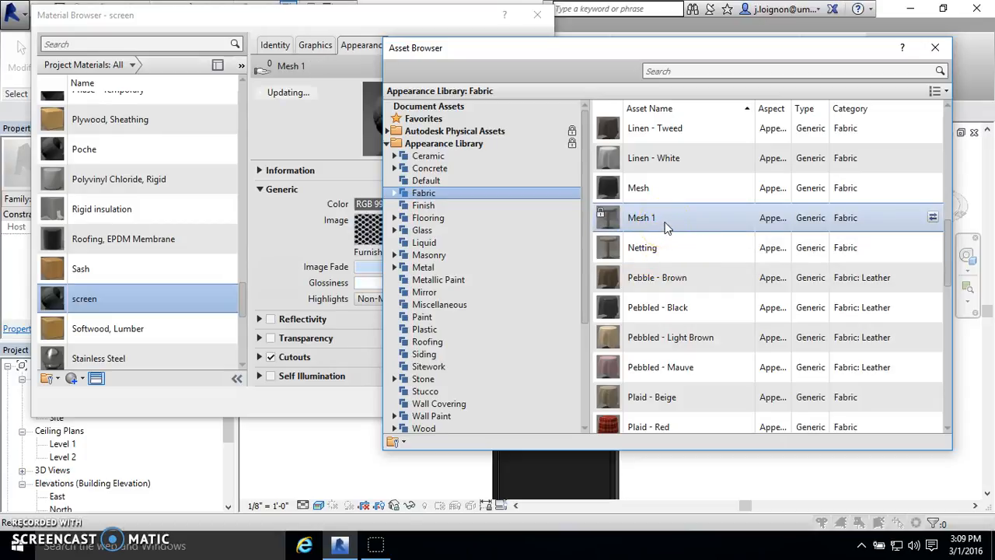
pyautogui.click(936, 47)
pyautogui.click(430, 402)
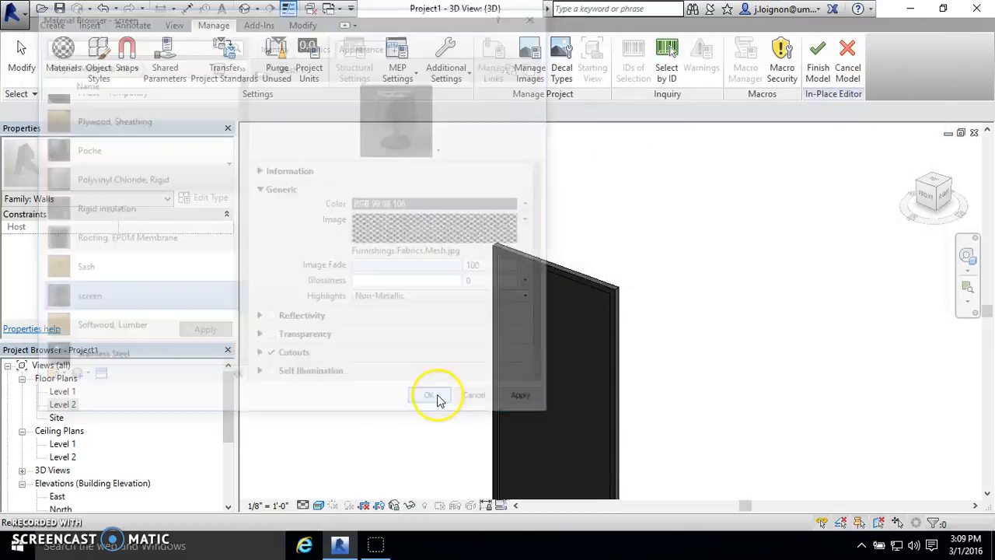
# - Assign the screen material to the extrusion that fills the panel's frame
pyautogui.click(506, 279)
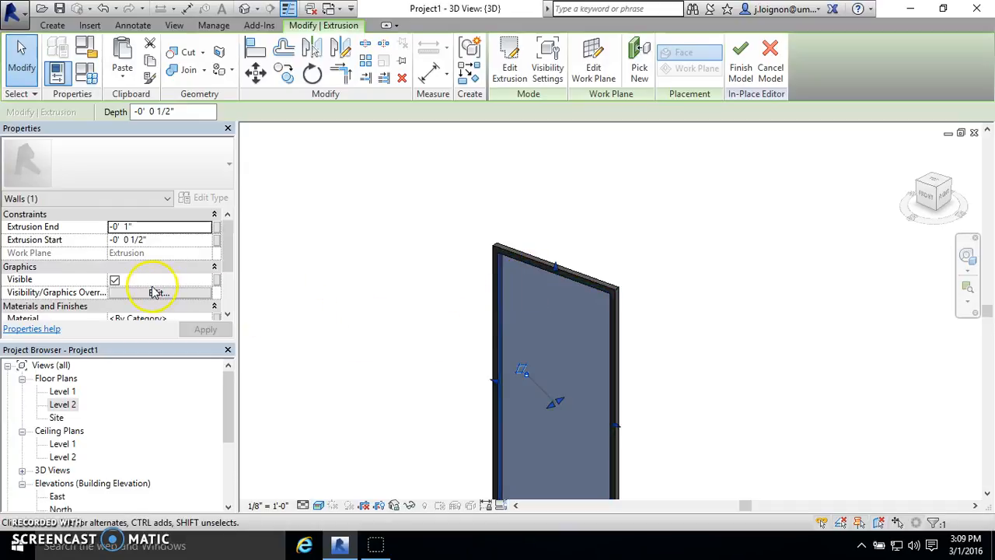
pyautogui.scroll(-1, 170, 309)
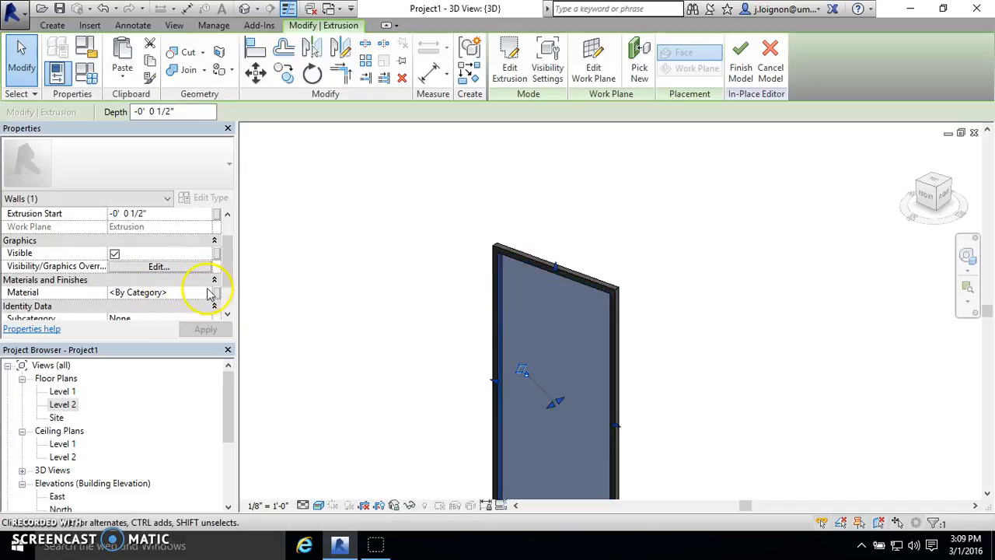
pyautogui.click(208, 294)
pyautogui.click(212, 292)
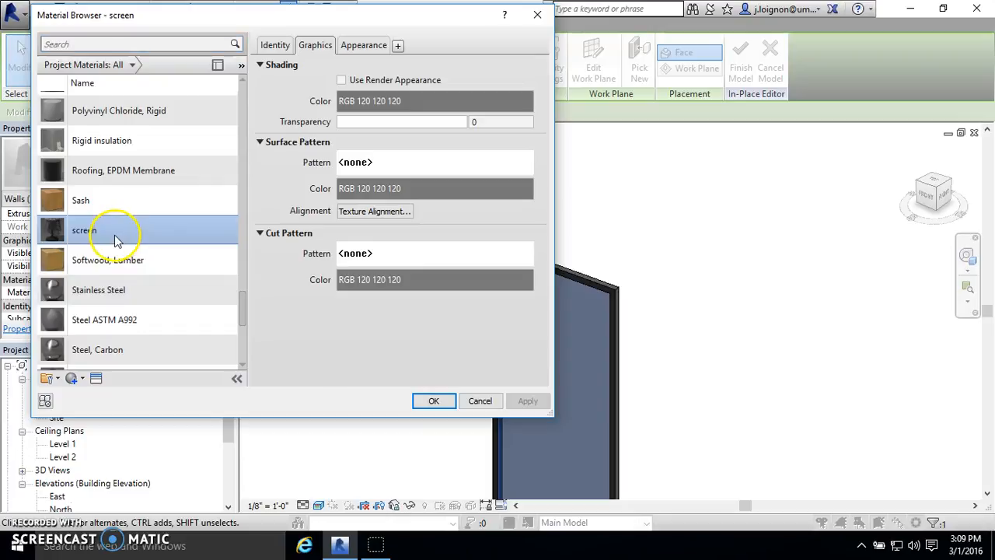
pyautogui.click(434, 400)
pyautogui.click(446, 339)
# - Examine the mesh pattern on the framed panel up close and across its whole height
pyautogui.scroll(5, 539, 262)
pyautogui.scroll(-6, 360, 340)
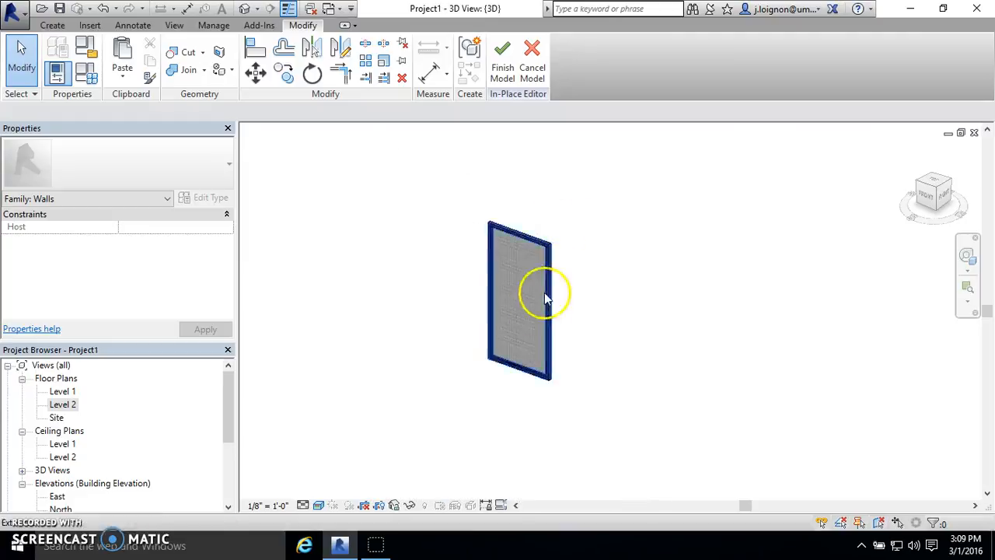
pyautogui.scroll(7, 529, 394)
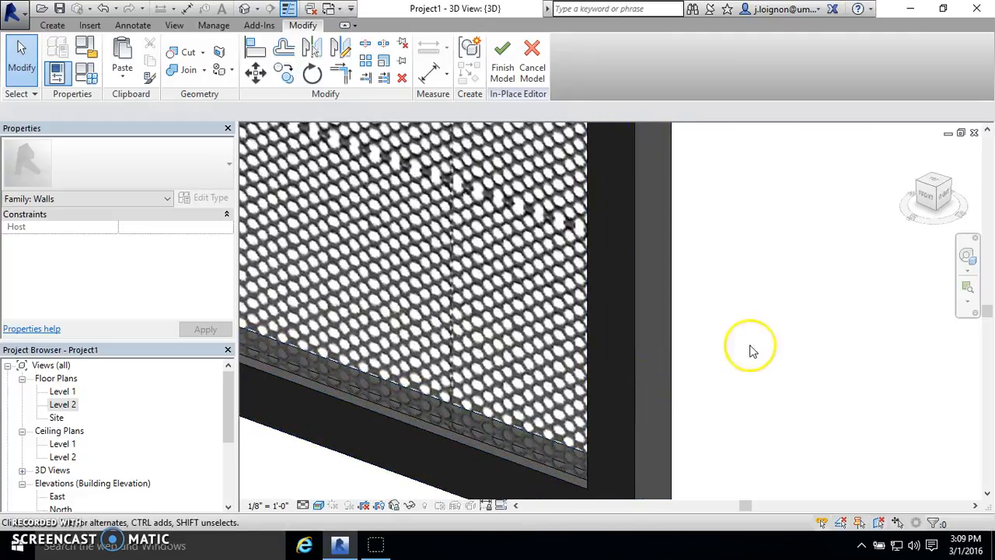
pyautogui.scroll(-6, 502, 413)
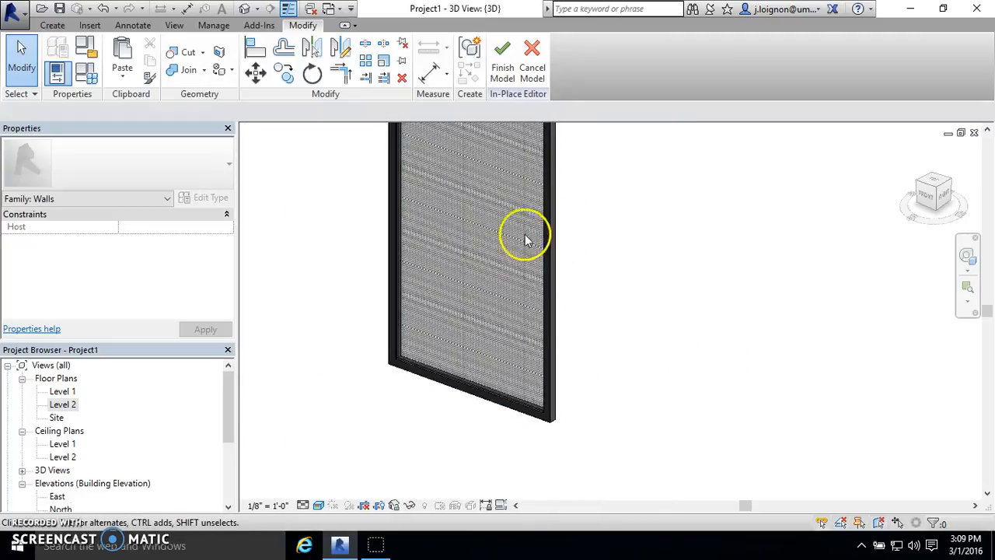
pyautogui.scroll(7, 510, 259)
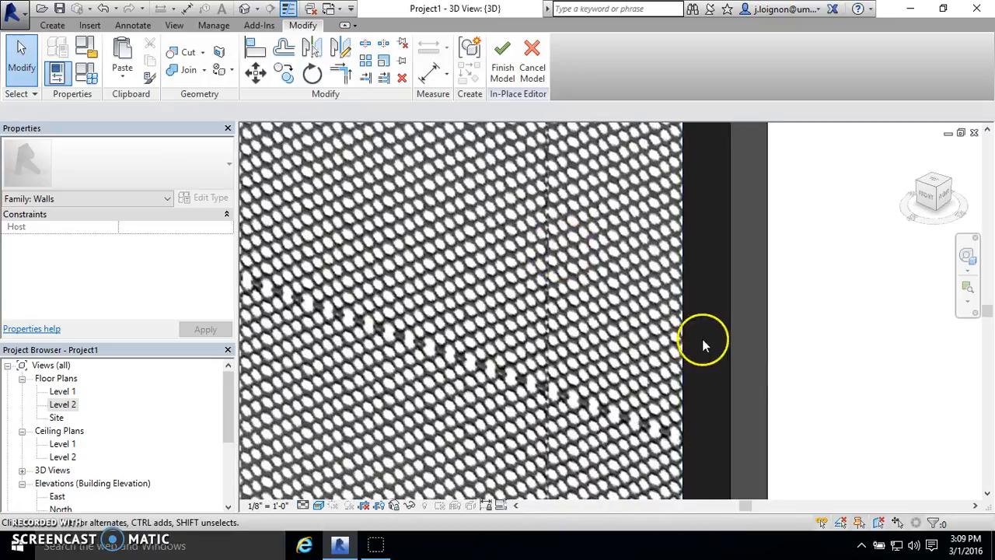
pyautogui.scroll(1, 649, 311)
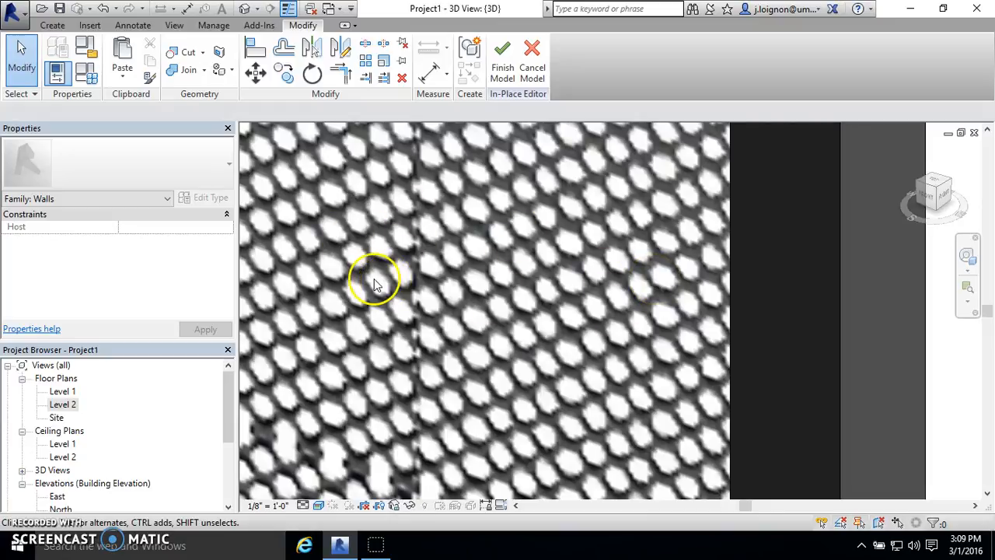
pyautogui.scroll(-7, 587, 357)
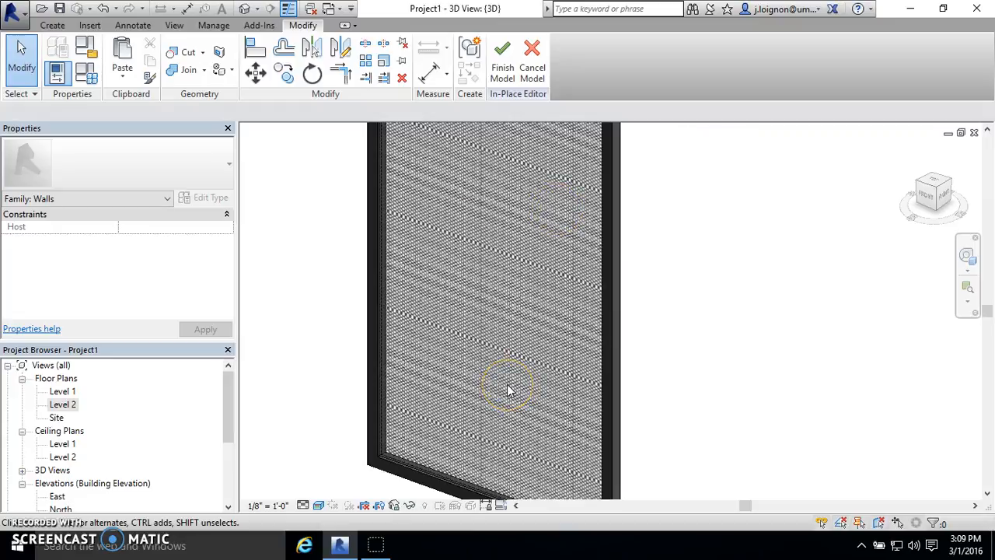
pyautogui.scroll(-2, 506, 388)
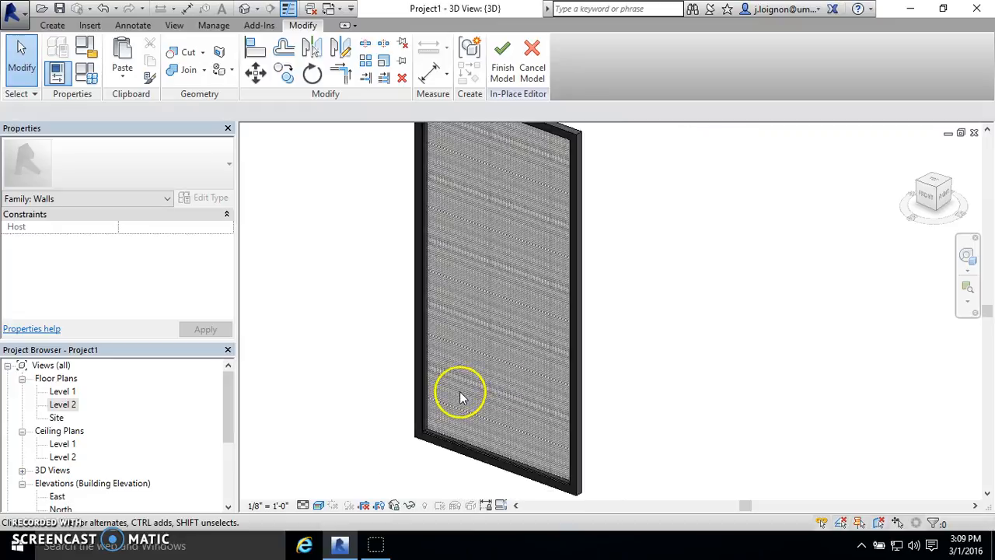
# - Assign the Wood Screen material to the extrusion that forms the panel's frame
pyautogui.scroll(-3, 460, 398)
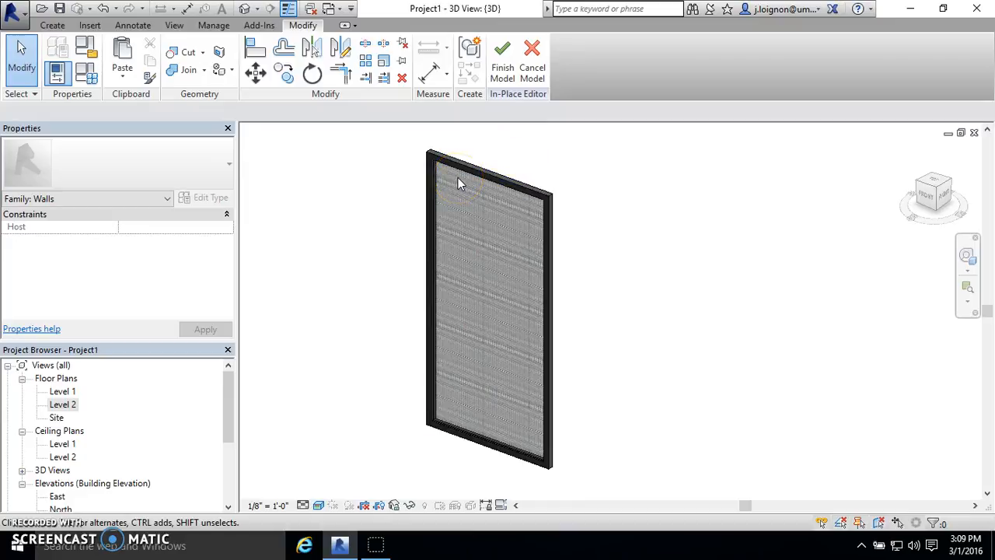
pyautogui.scroll(5, 444, 171)
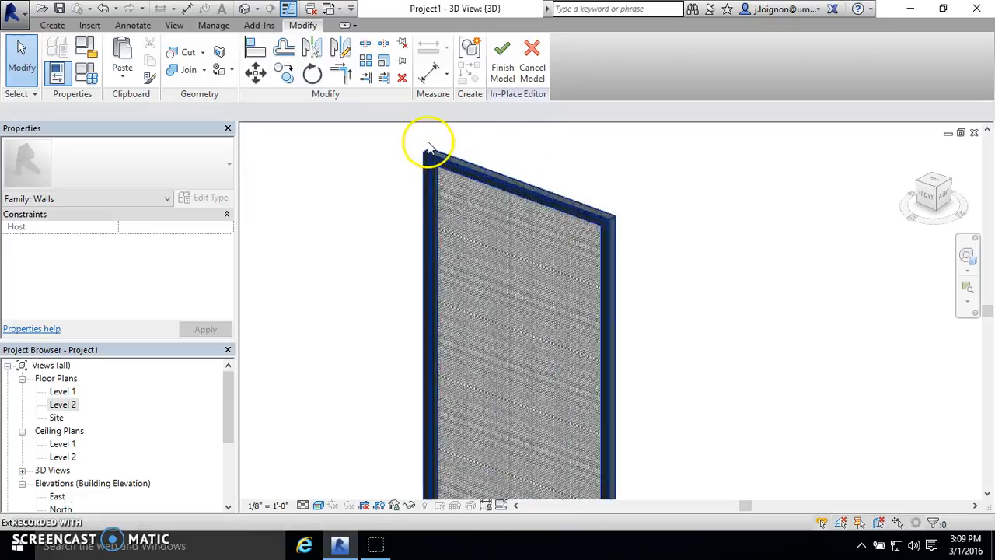
pyautogui.scroll(3, 439, 233)
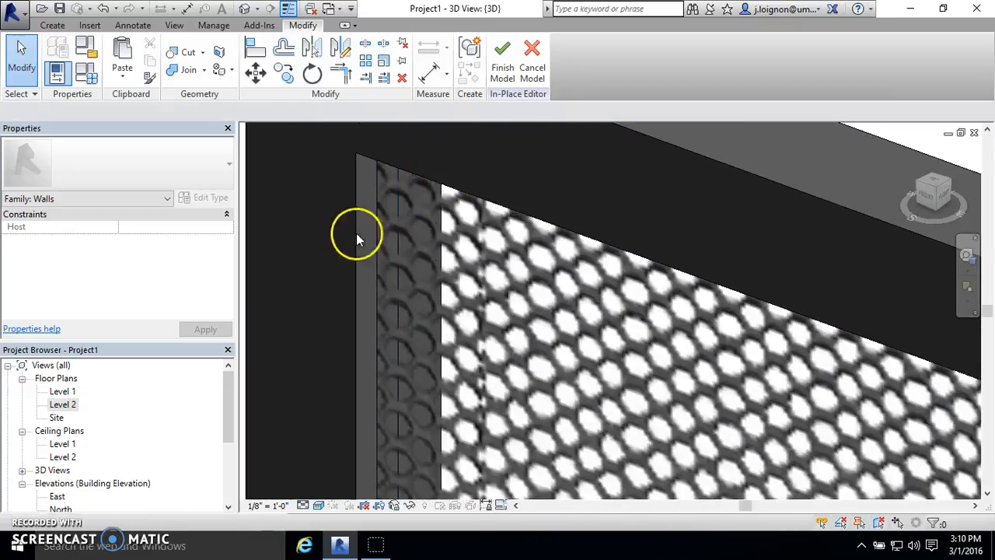
pyautogui.scroll(-4, 387, 242)
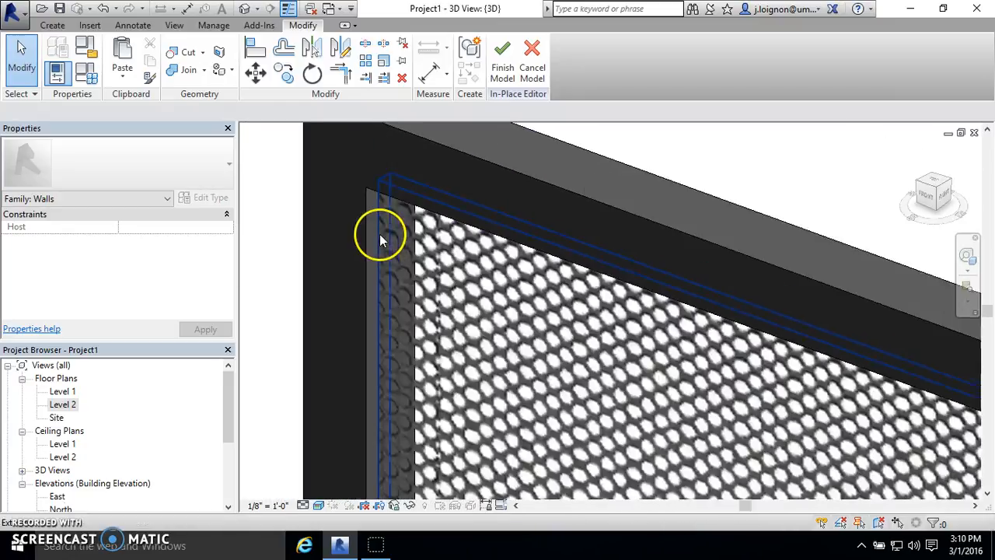
pyautogui.click(384, 226)
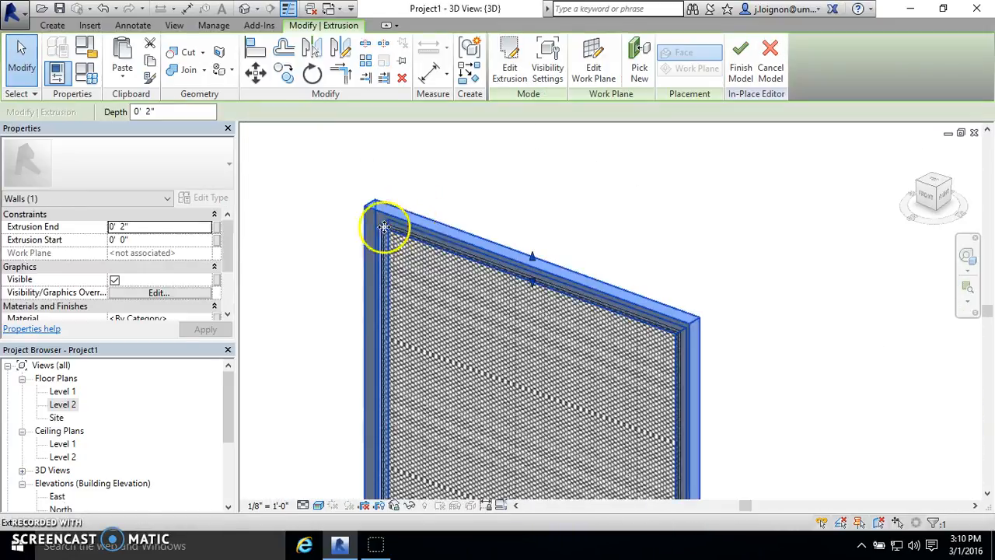
pyautogui.click(206, 319)
pyautogui.click(207, 306)
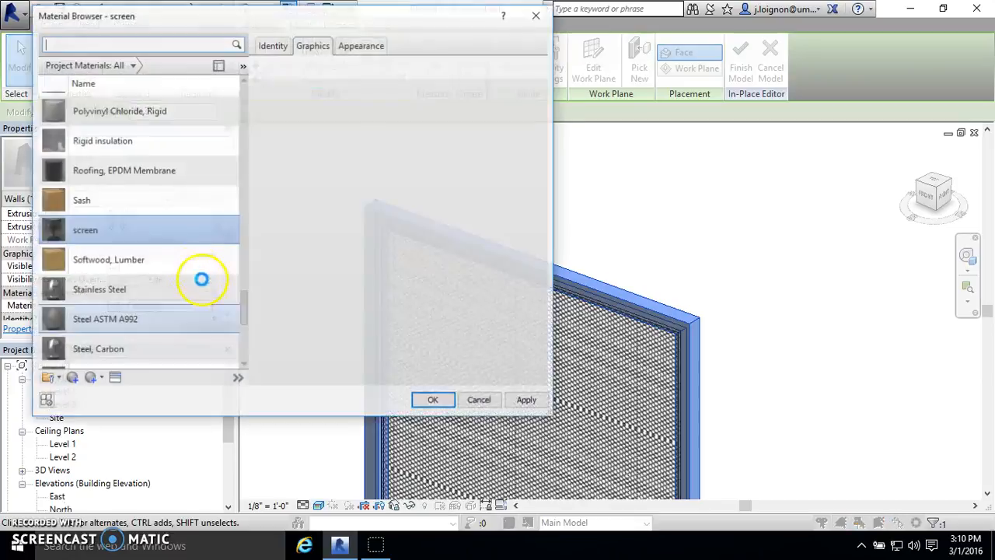
pyautogui.scroll(-5, 195, 280)
pyautogui.click(113, 356)
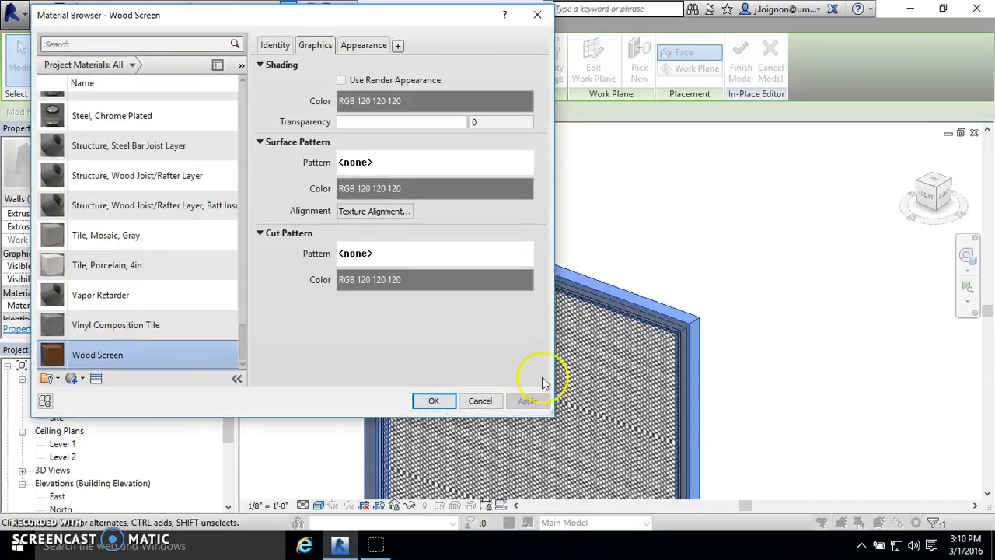
pyautogui.click(433, 400)
pyautogui.click(645, 186)
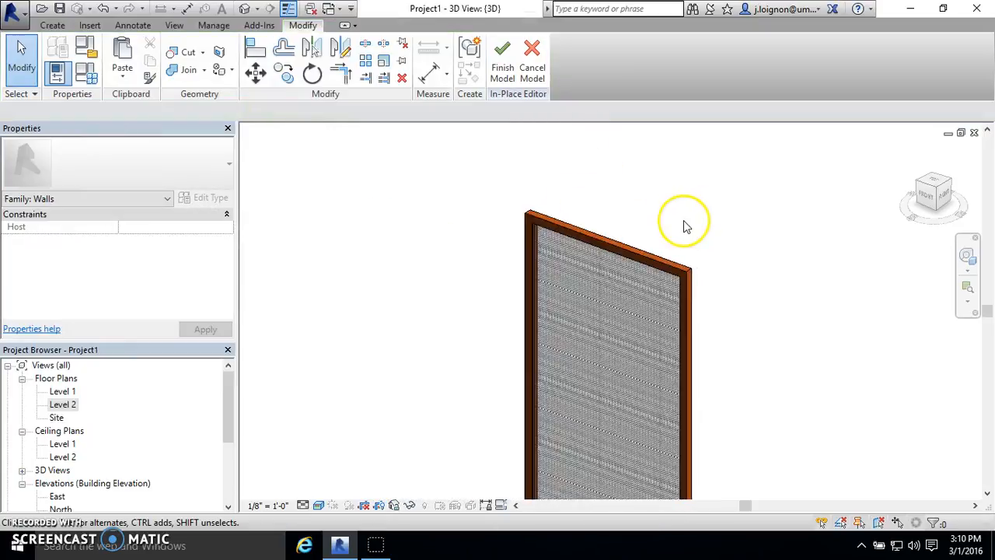
# - Start the Paint command and choose Aluminum as the material for individual faces
pyautogui.scroll(-2, 686, 226)
pyautogui.scroll(2, 734, 311)
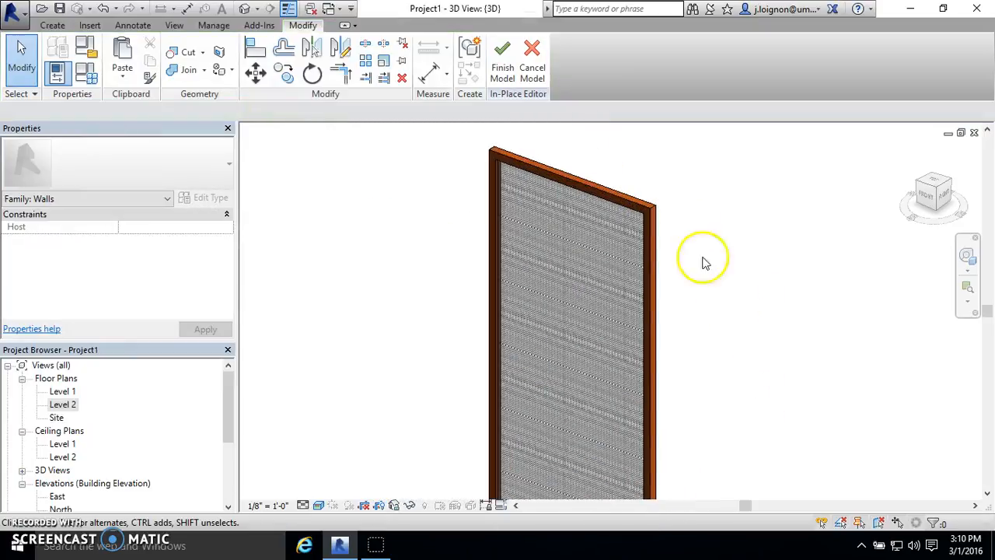
pyautogui.scroll(2, 607, 140)
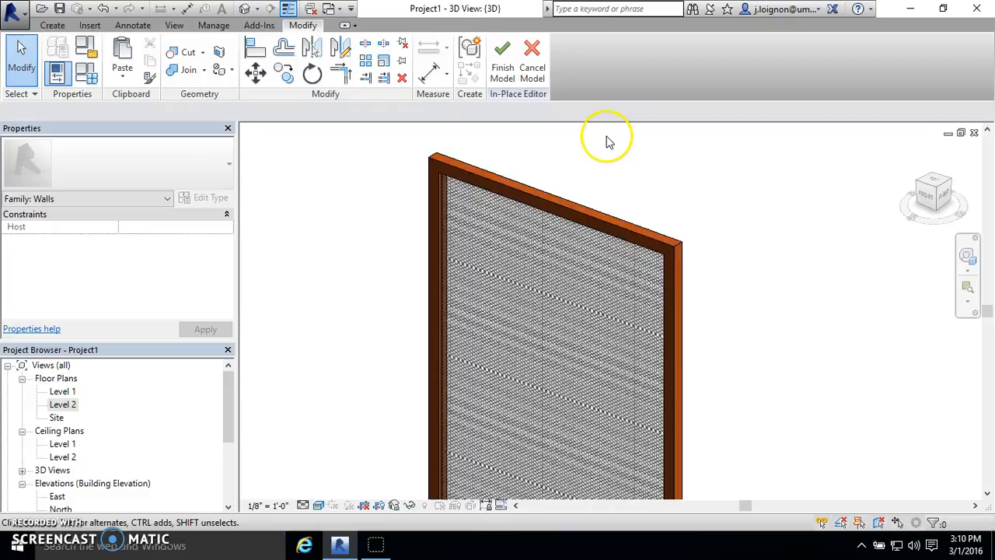
pyautogui.click(219, 71)
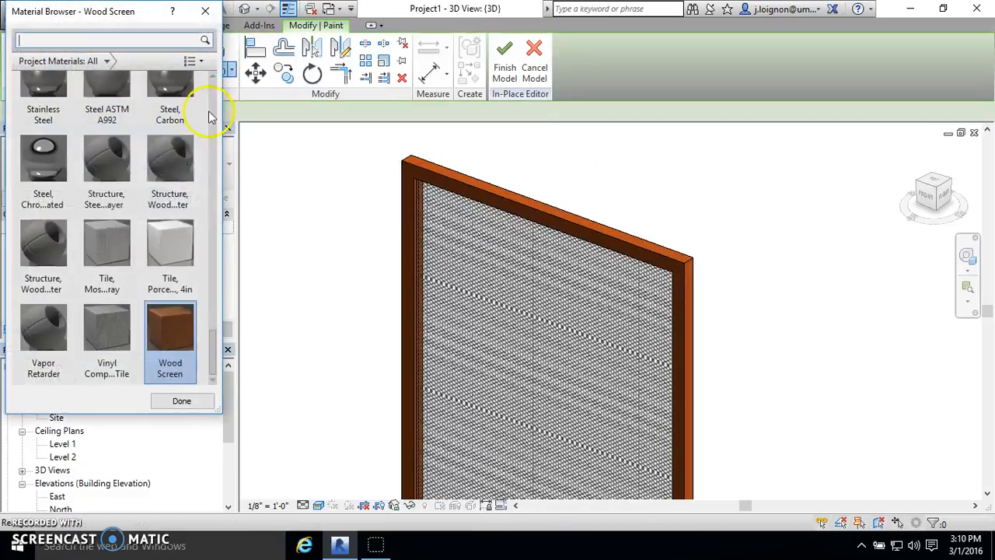
pyautogui.scroll(5, 142, 203)
pyautogui.scroll(10, 177, 295)
pyautogui.scroll(-10, 182, 234)
pyautogui.scroll(-8, 89, 225)
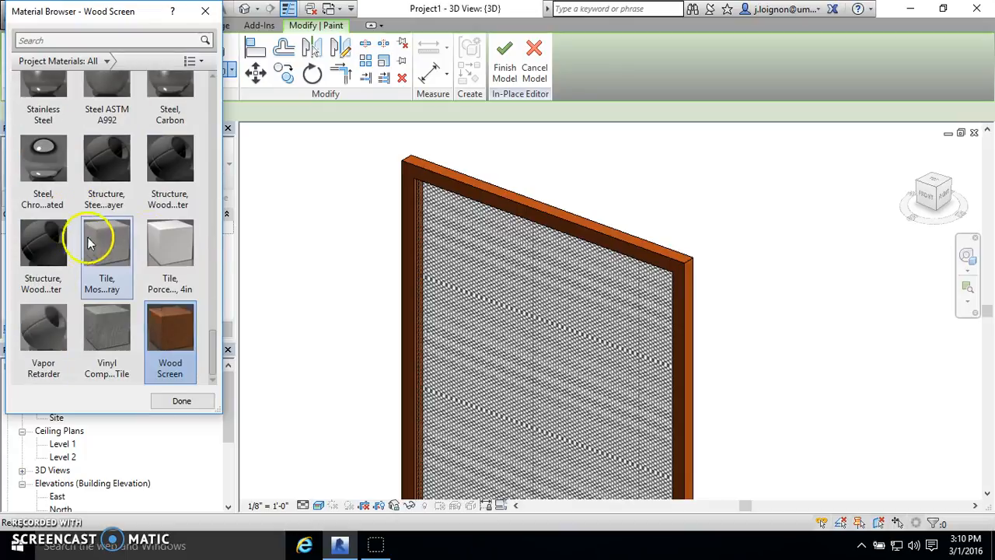
pyautogui.click(171, 257)
pyautogui.scroll(10, 155, 261)
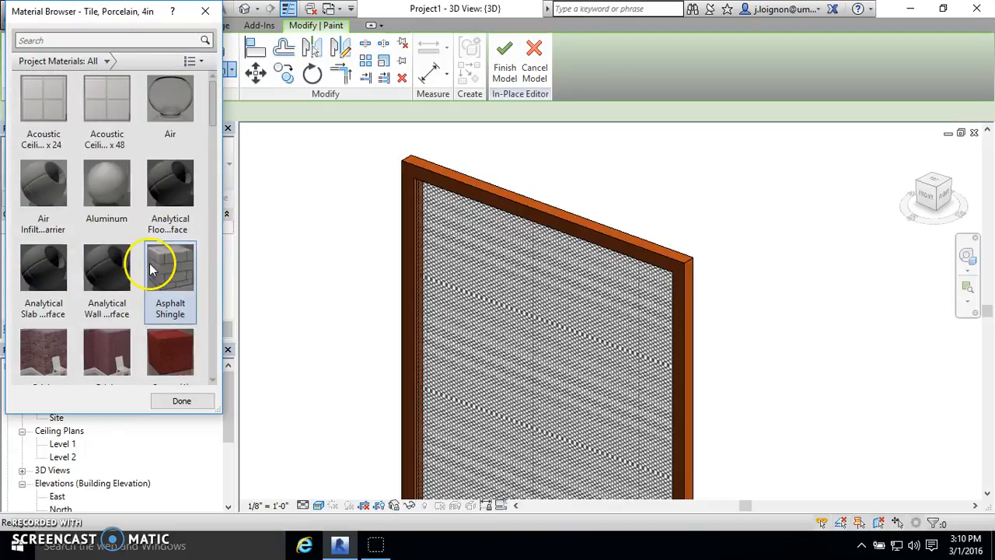
pyautogui.click(107, 210)
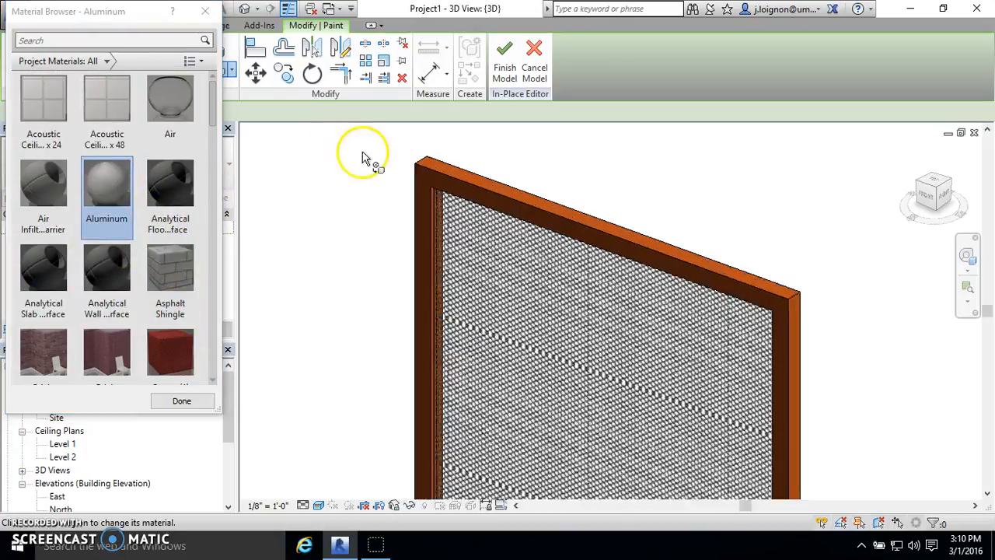
# - Paint the upper edge face and the front face of the panel's frame with Aluminum
pyautogui.scroll(5, 451, 192)
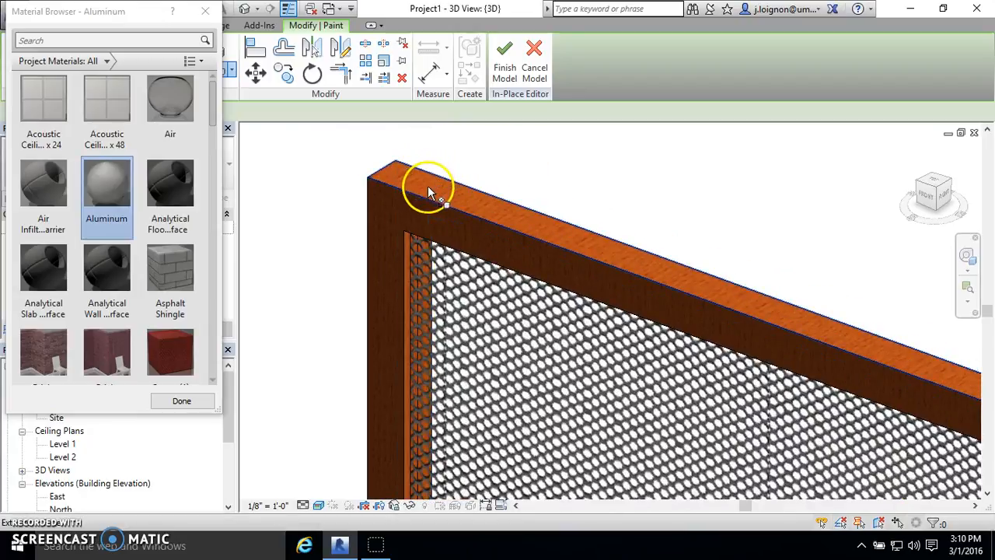
pyautogui.click(424, 191)
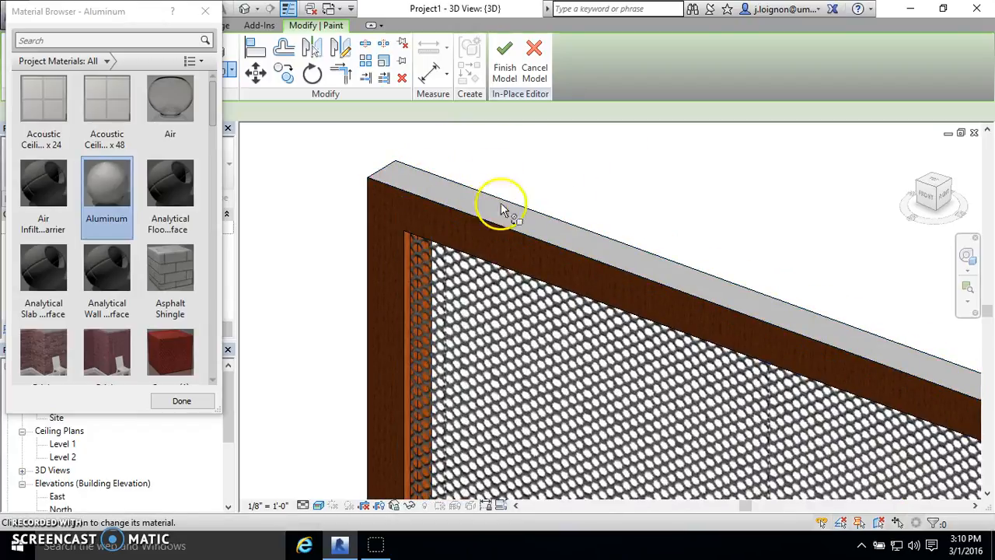
pyautogui.scroll(1, 454, 189)
pyautogui.scroll(2, 454, 189)
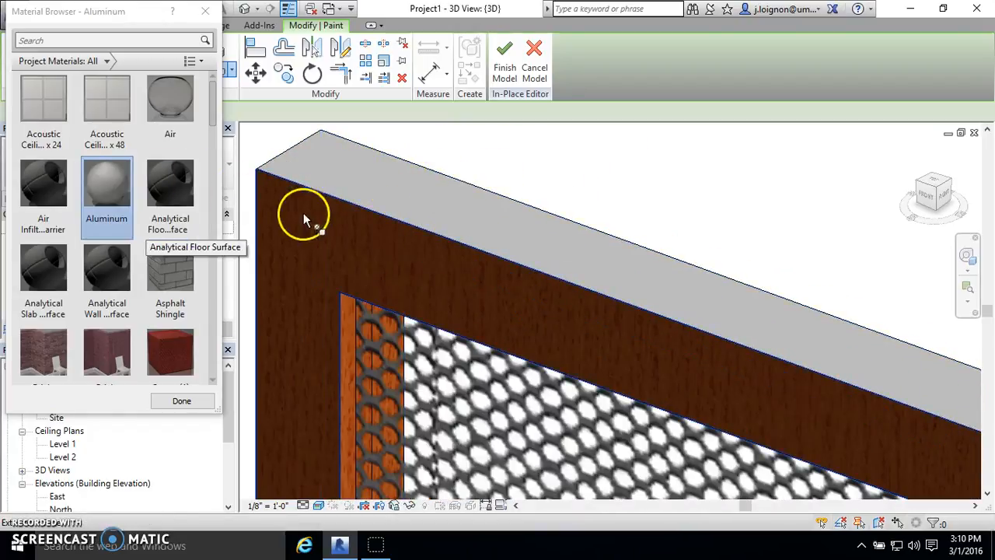
pyautogui.click(371, 247)
pyautogui.scroll(-6, 392, 178)
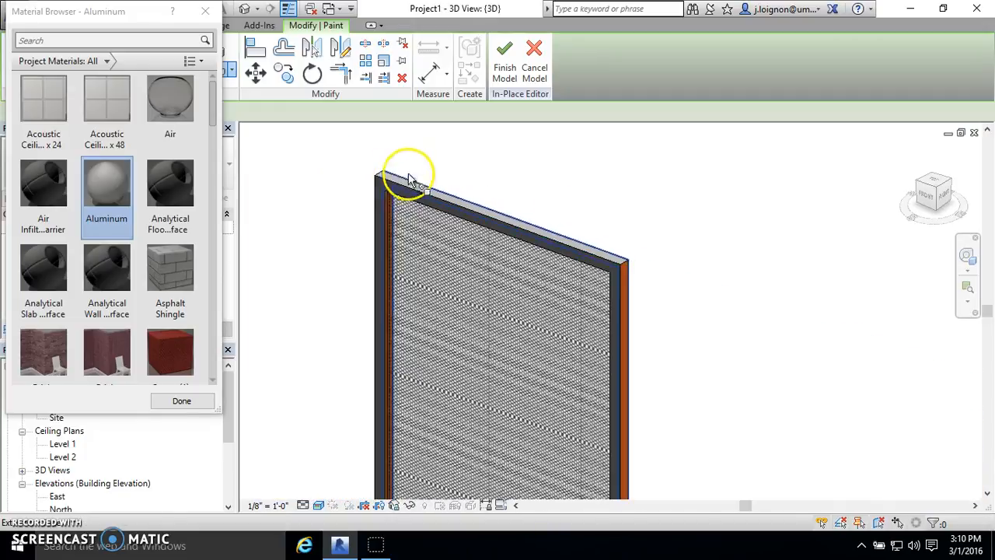
pyautogui.scroll(3, 589, 232)
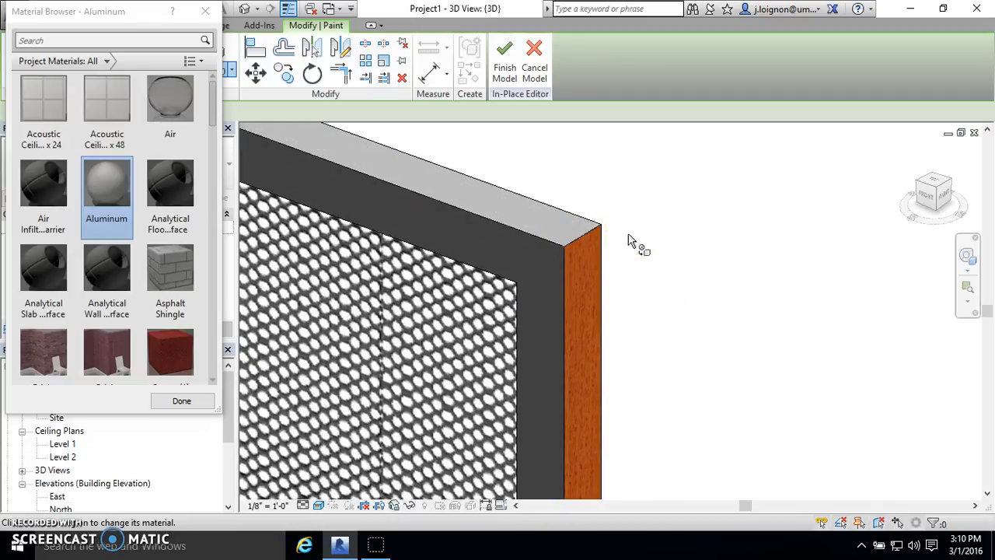
pyautogui.scroll(-6, 626, 237)
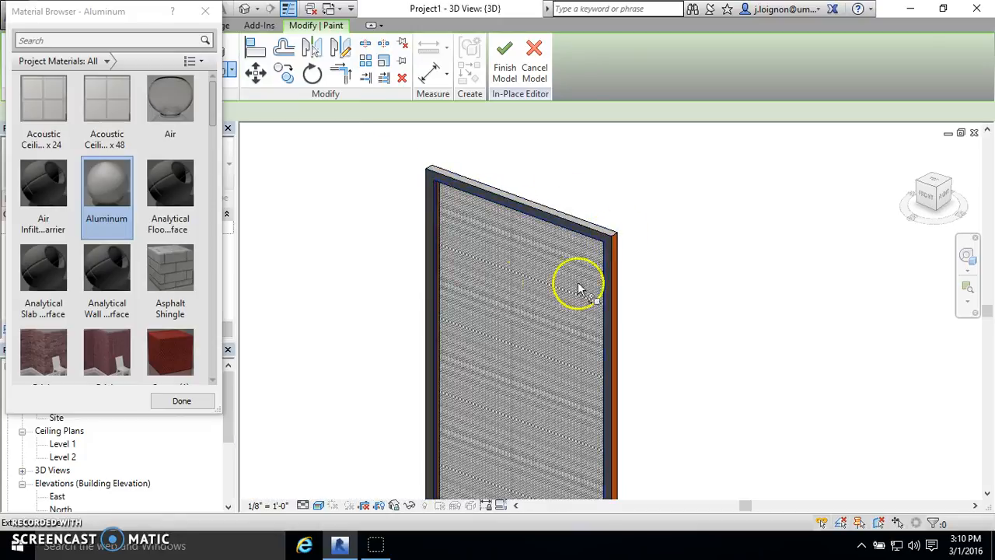
pyautogui.scroll(-3, 489, 323)
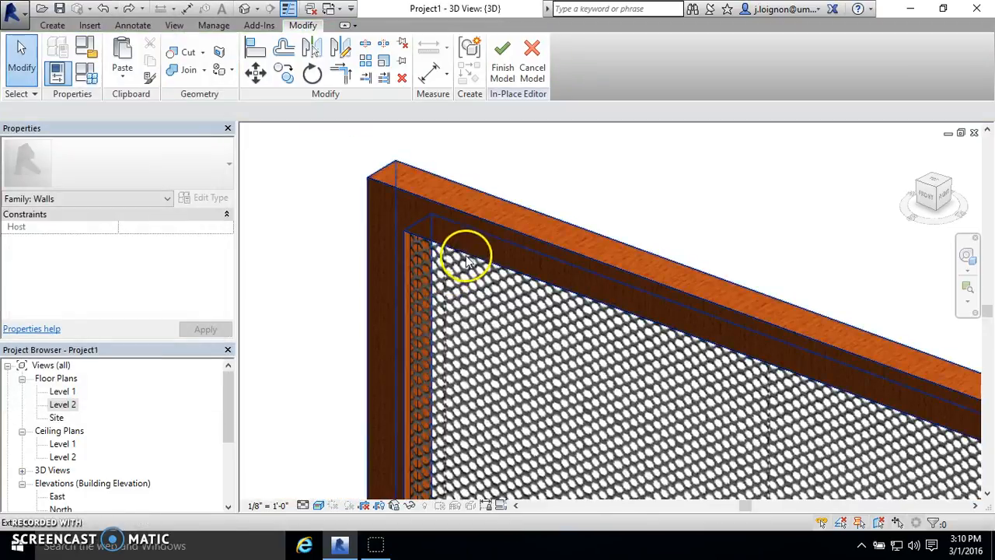
pyautogui.scroll(-5, 466, 263)
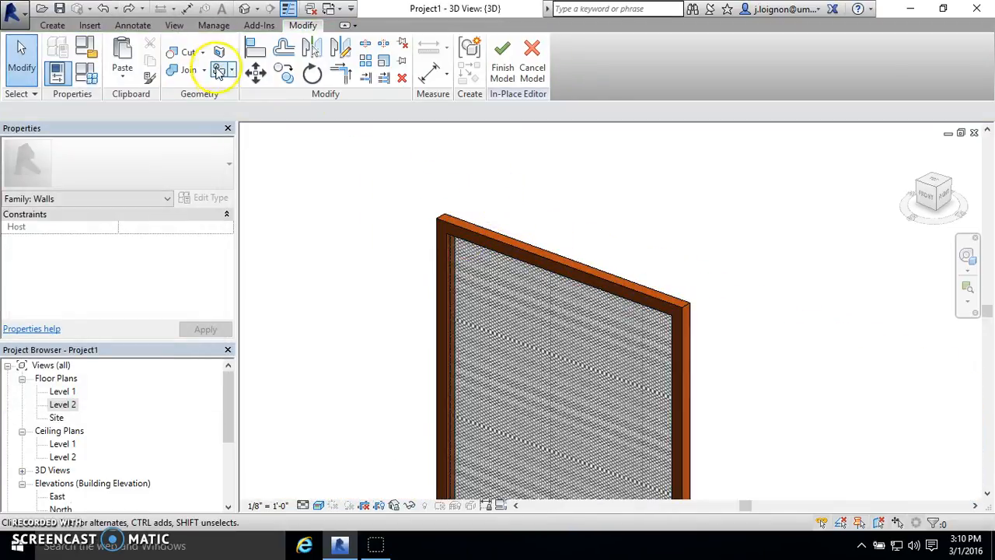
pyautogui.click(219, 70)
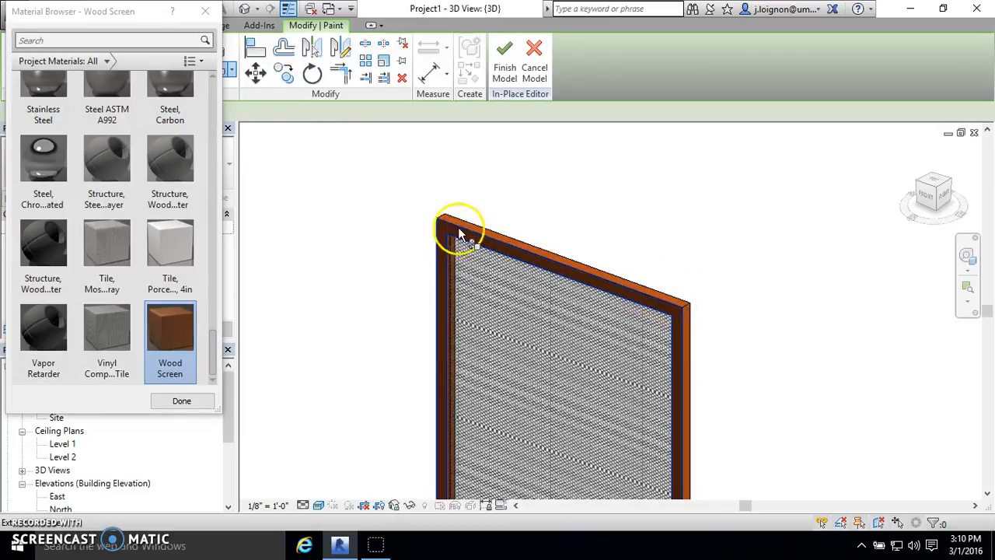
pyautogui.scroll(3, 463, 225)
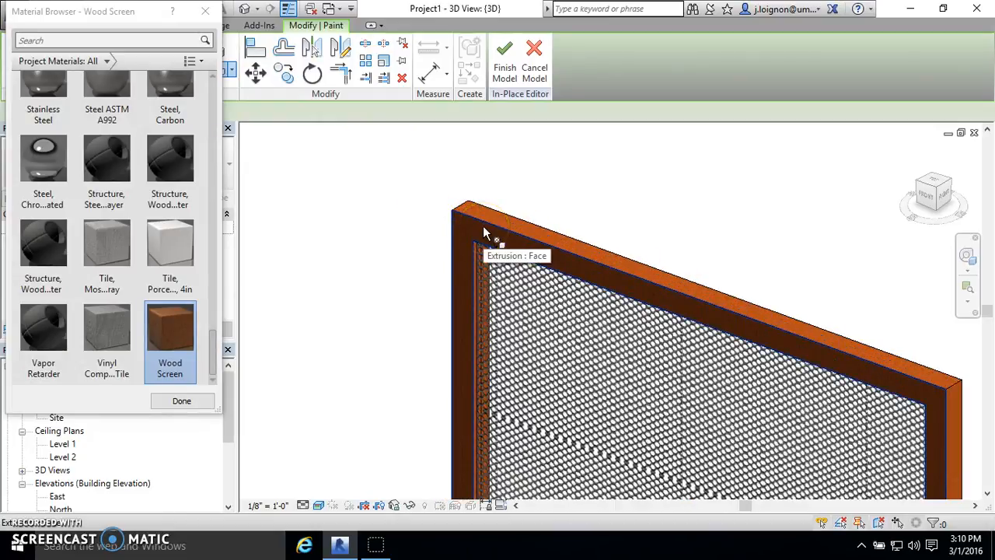
pyautogui.scroll(-5, 482, 232)
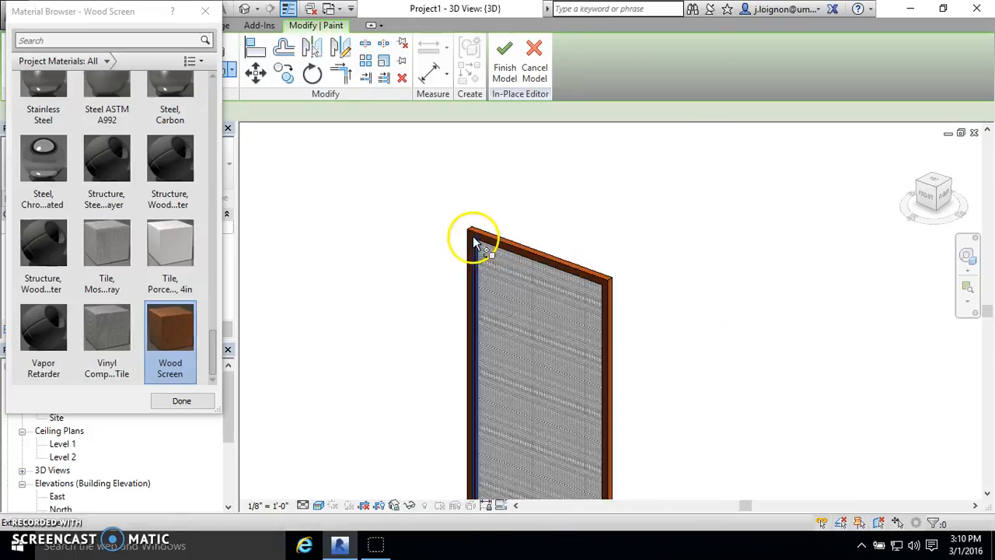
pyautogui.press('Escape')
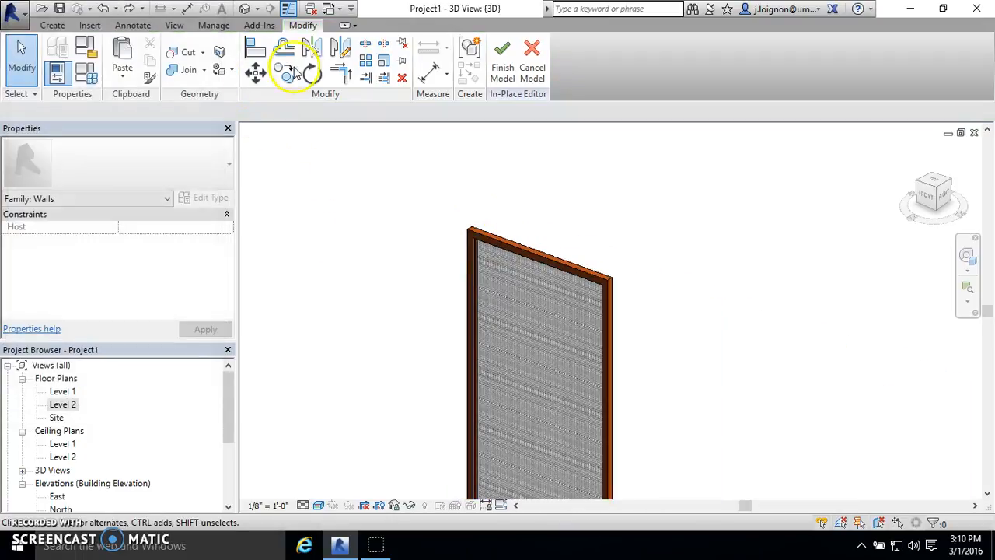
# - Finish the in-place model of the framed mesh panel
pyautogui.click(512, 235)
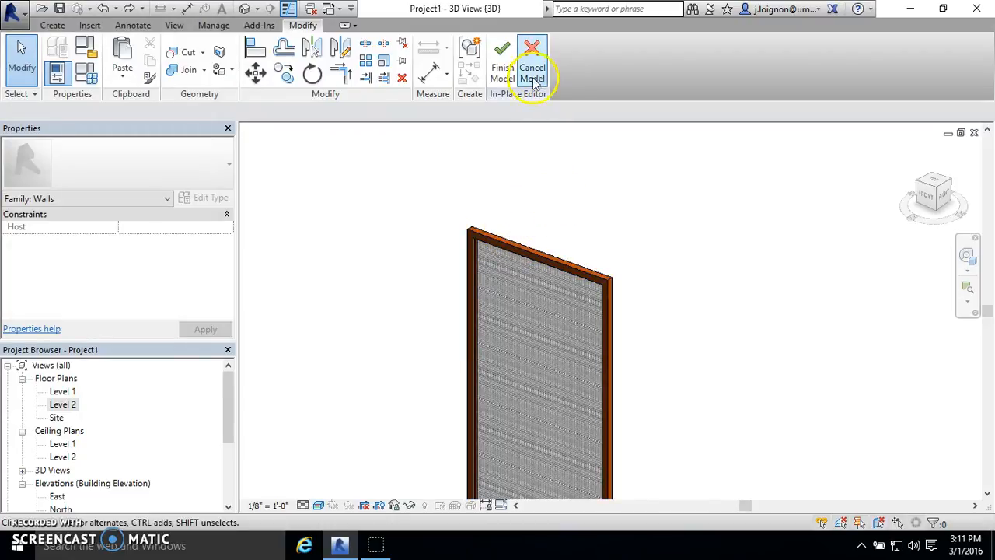
pyautogui.click(504, 78)
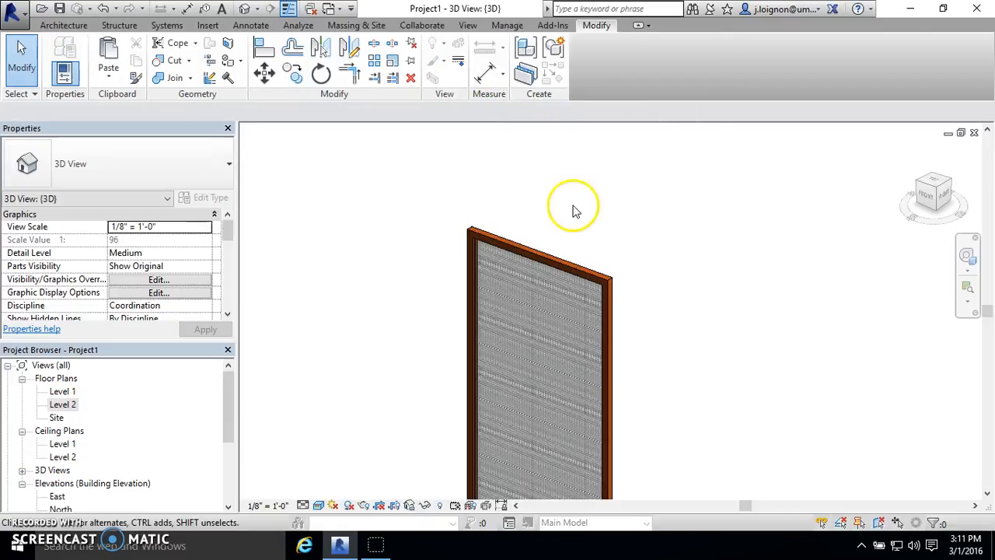
pyautogui.scroll(-3, 595, 189)
pyautogui.scroll(-4, 600, 331)
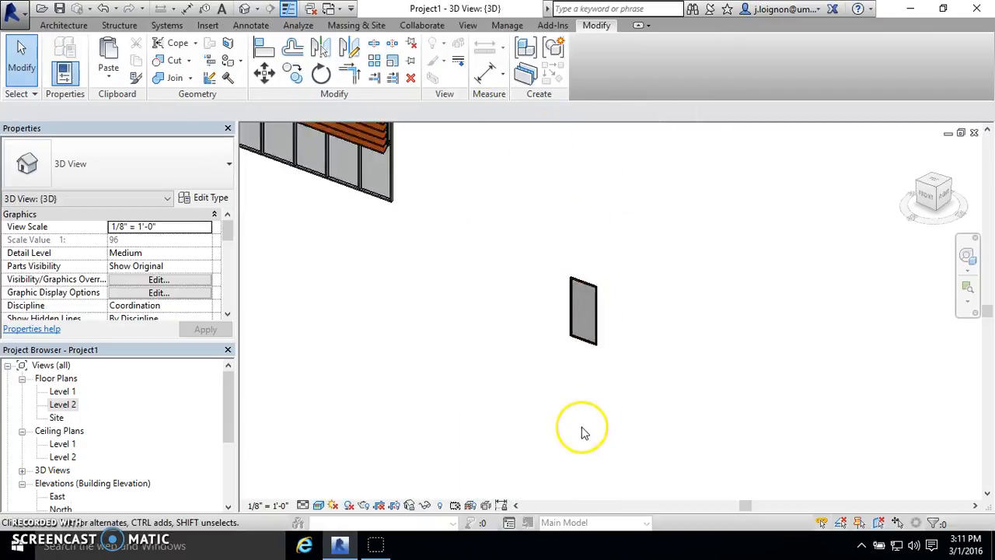
# - Examine the finished wood louver screen and the framed mesh panel from several angles and distances
pyautogui.keyDown('shift'); pyautogui.moveTo(544, 222); pyautogui.dragTo(582, 212, button='middle'); pyautogui.keyUp('shift')
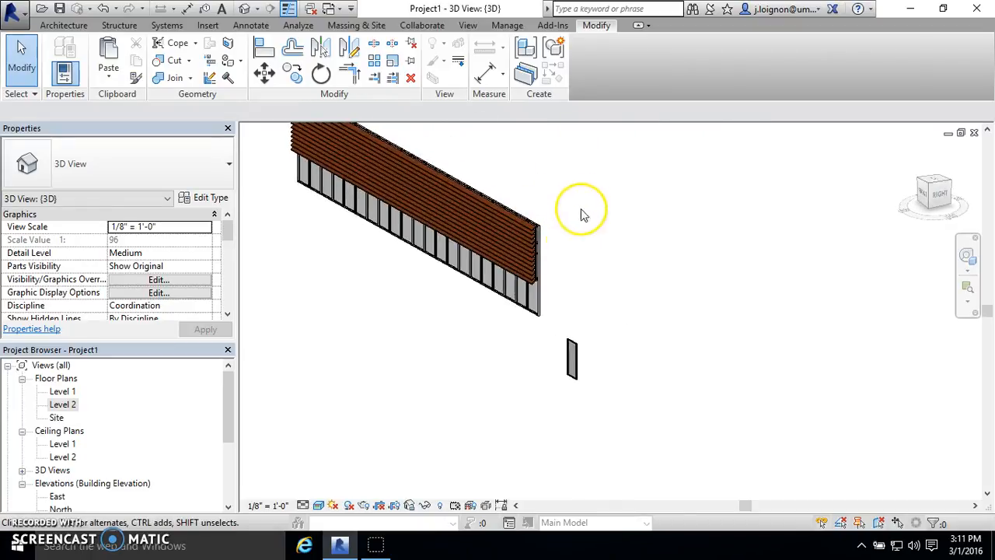
pyautogui.scroll(2, 520, 287)
pyautogui.keyDown('shift'); pyautogui.moveTo(542, 284); pyautogui.dragTo(535, 325, button='middle'); pyautogui.keyUp('shift')
pyautogui.scroll(-3, 508, 329)
pyautogui.scroll(4, 548, 358)
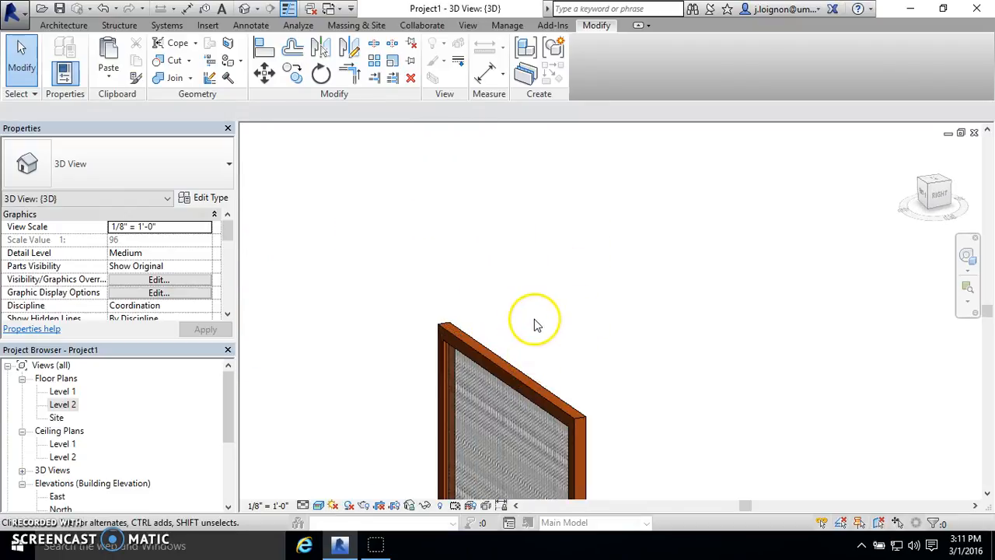
pyautogui.scroll(-7, 522, 413)
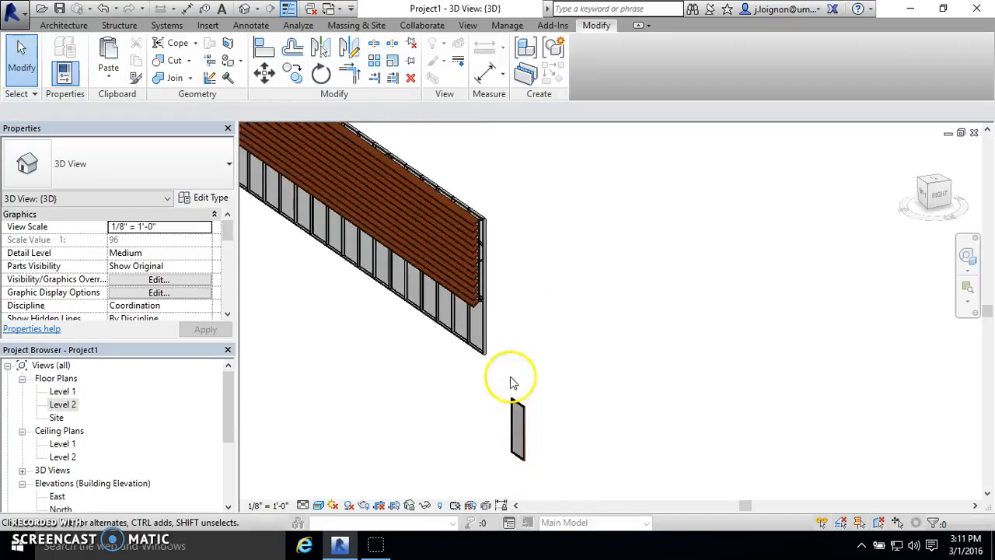
pyautogui.scroll(4, 514, 203)
pyautogui.scroll(1, 507, 201)
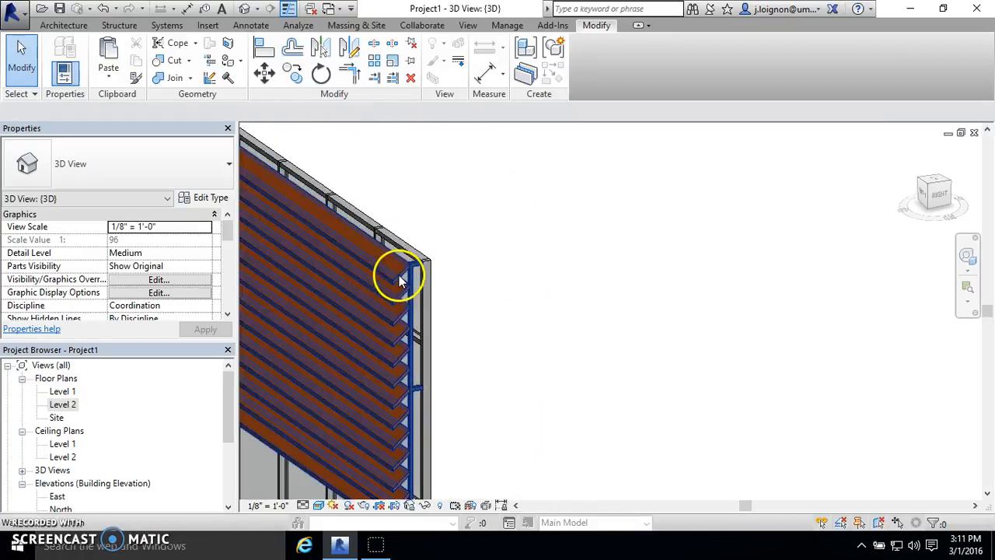
pyautogui.scroll(-3, 399, 282)
pyautogui.keyDown('shift'); pyautogui.moveTo(429, 238); pyautogui.dragTo(457, 389, button='middle'); pyautogui.keyUp('shift')
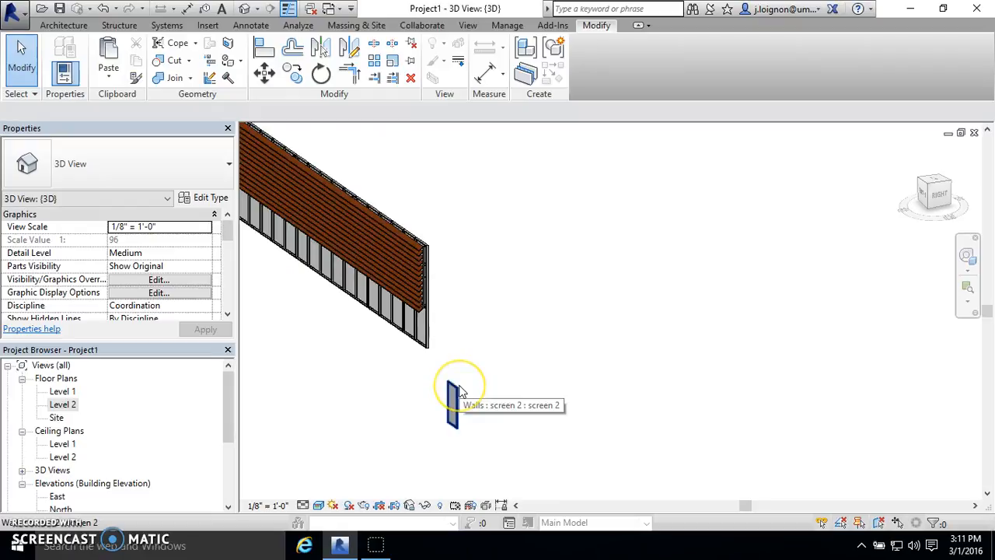
pyautogui.scroll(5, 433, 245)
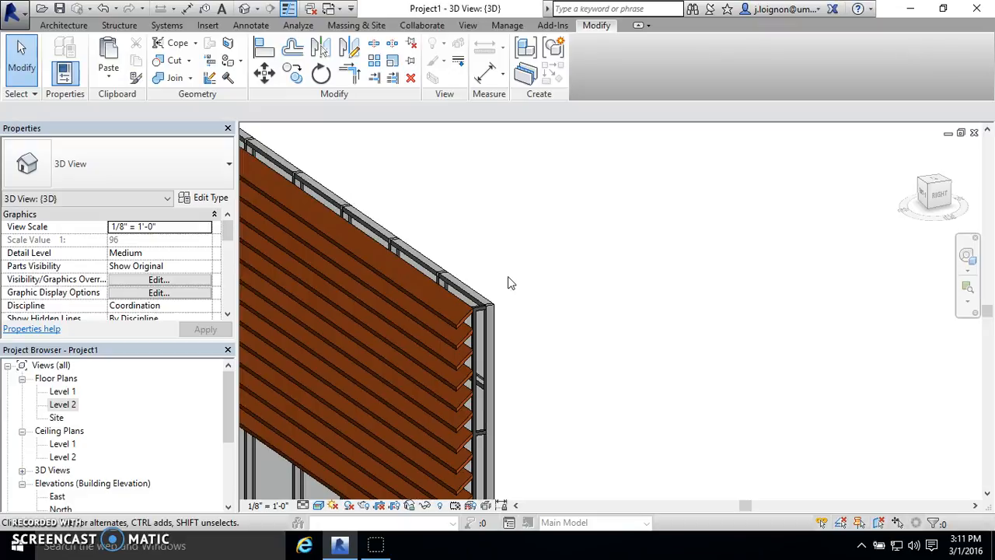
pyautogui.scroll(-4, 510, 283)
pyautogui.keyDown('shift'); pyautogui.moveTo(511, 282); pyautogui.dragTo(535, 315, button='middle'); pyautogui.keyUp('shift')
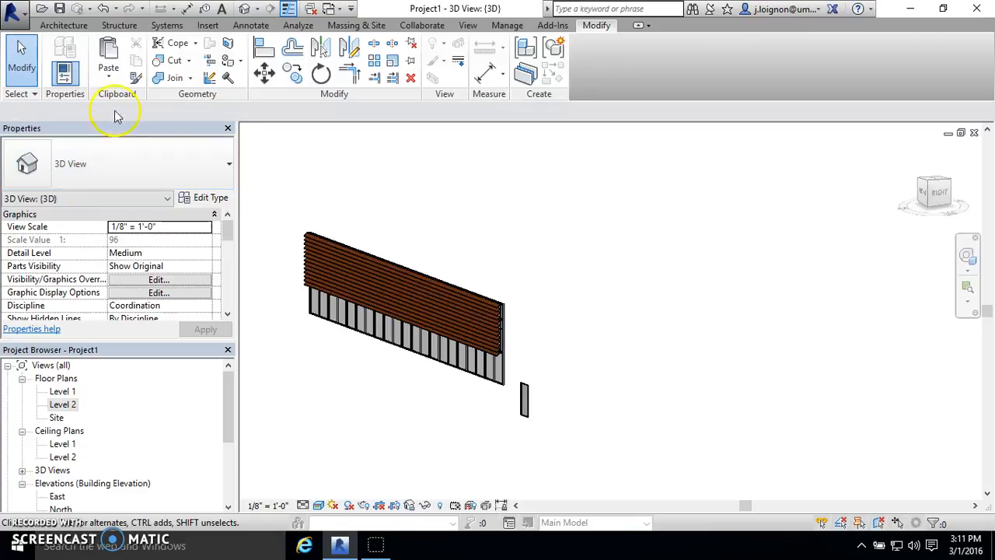
pyautogui.click(85, 23)
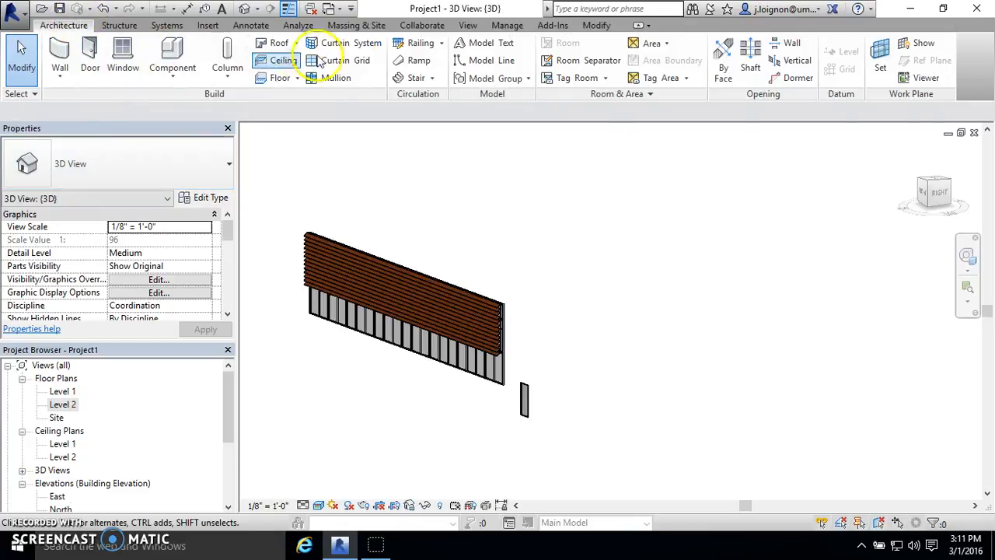